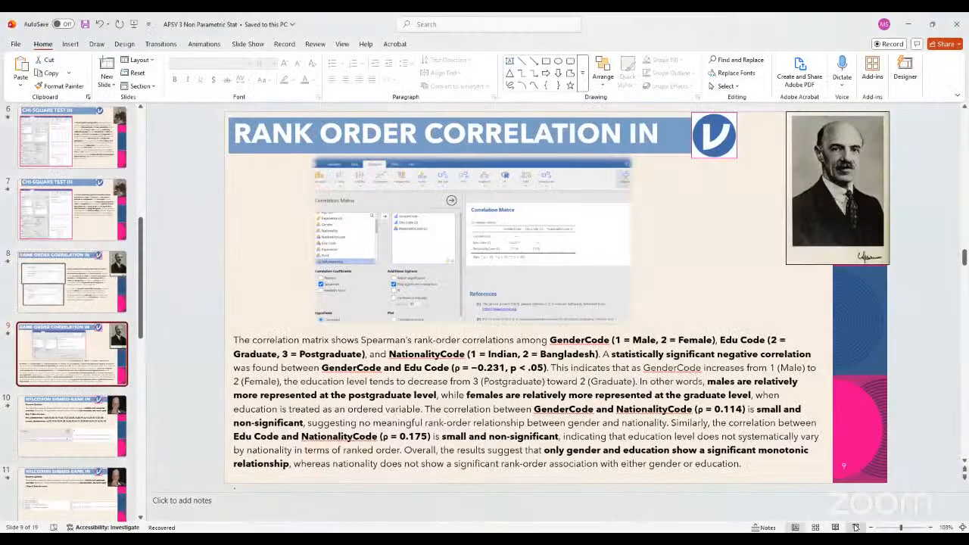
# Step: Start the slide show from the rank order correlation slide
pyautogui.click(855, 527)
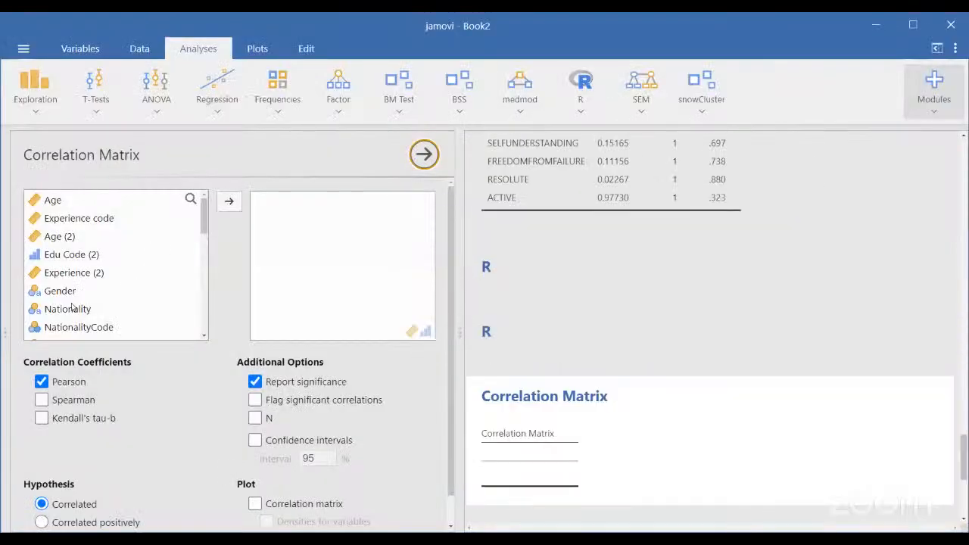
# Step: Add Selfawakening and EmotionalControl to the correlation matrix, flag significant correlations and turn off the significance report
pyautogui.scroll(-2, 72, 307)
pyautogui.scroll(-3, 72, 307)
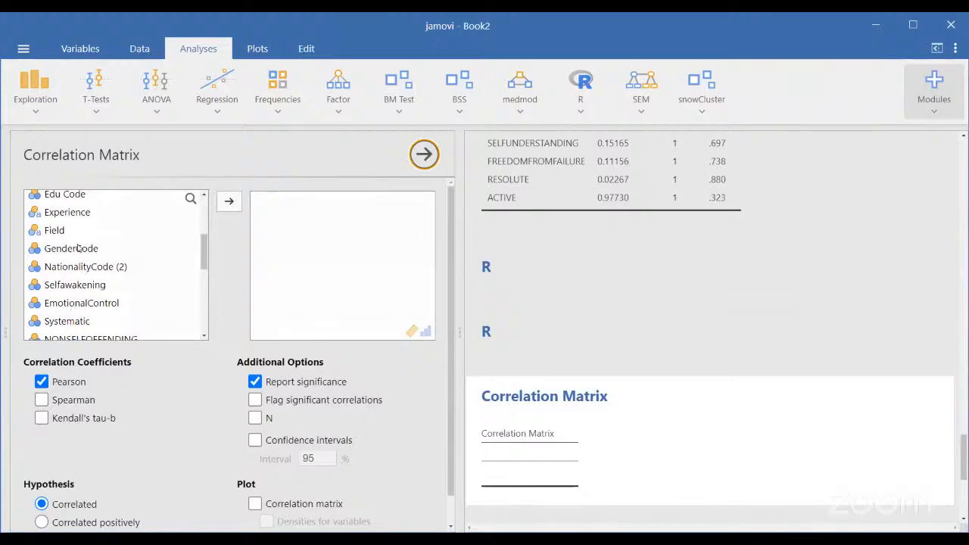
pyautogui.click(229, 202)
pyautogui.click(256, 400)
pyautogui.click(255, 382)
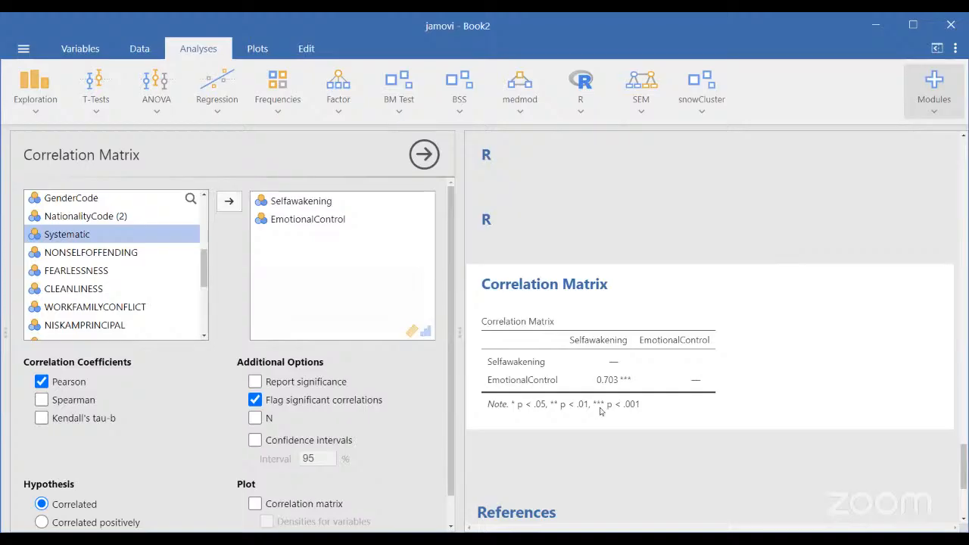
pyautogui.scroll(-2, 683, 300)
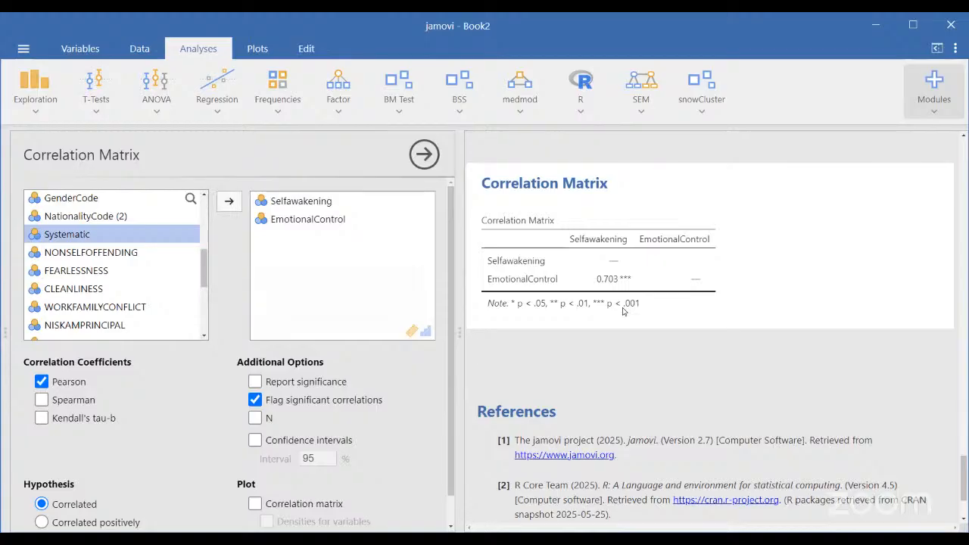
# Step: Include Spearman coefficients alongside Pearson in the correlation matrix
pyautogui.click(42, 400)
pyautogui.click(42, 383)
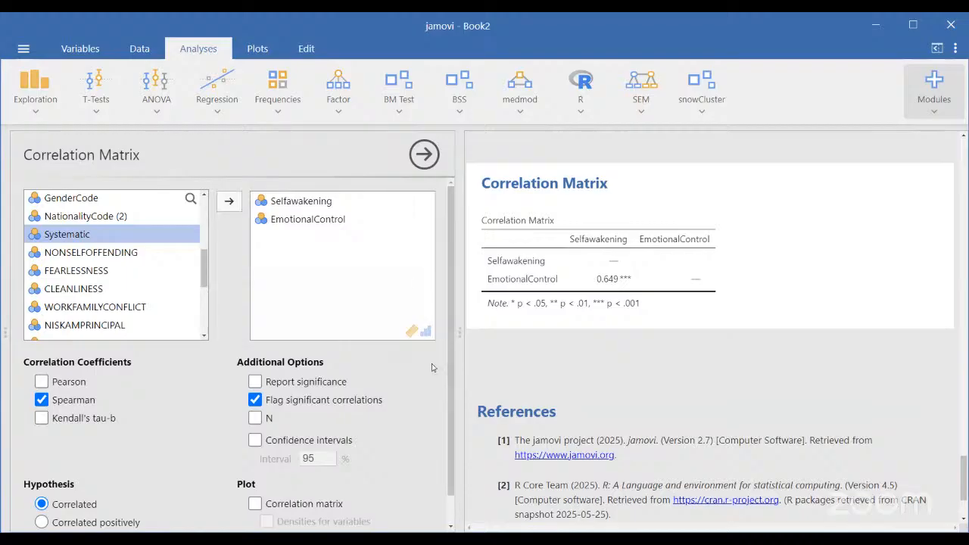
pyautogui.click(41, 381)
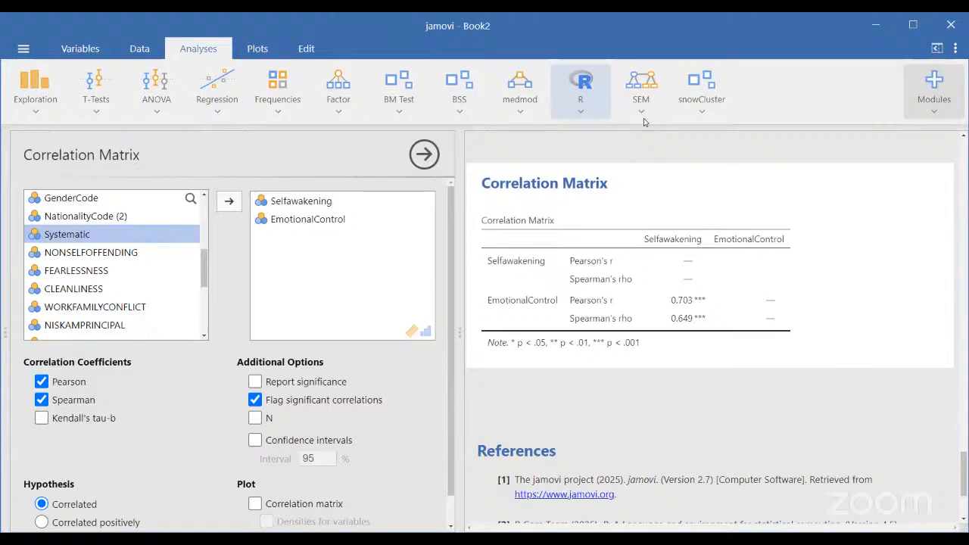
# Step: Open a new Rj Editor analysis and paste the Step 1 code defining the first_administration and second_administration score vectors
pyautogui.click(581, 89)
pyautogui.click(590, 159)
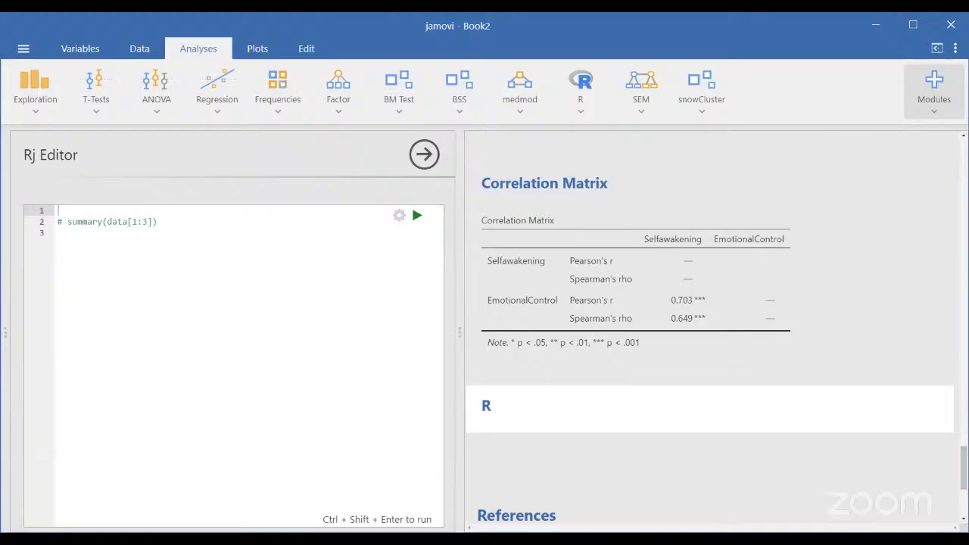
pyautogui.hotkey('ctrl', 'v')
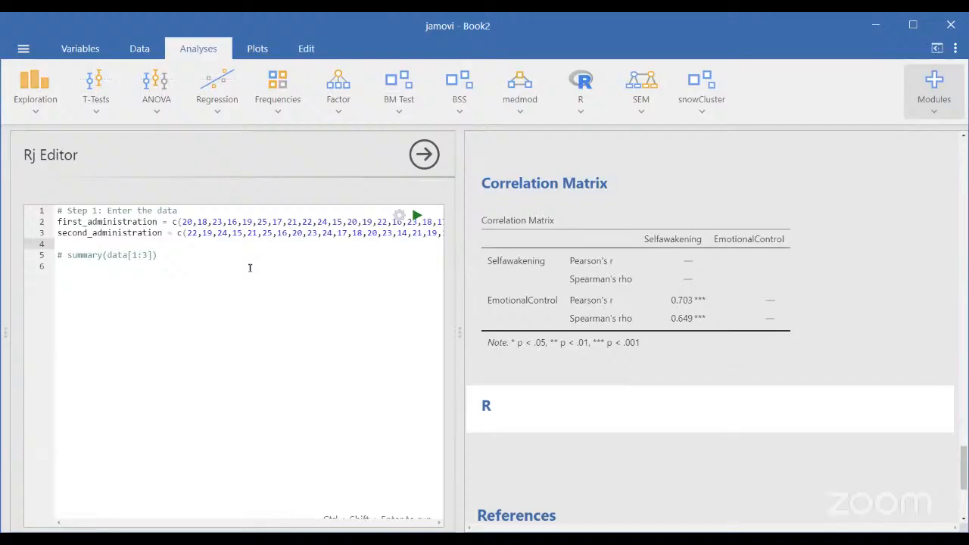
# Step: Add two lines below the vector definitions to print first_administration and second_adminstration
pyautogui.write('fir')
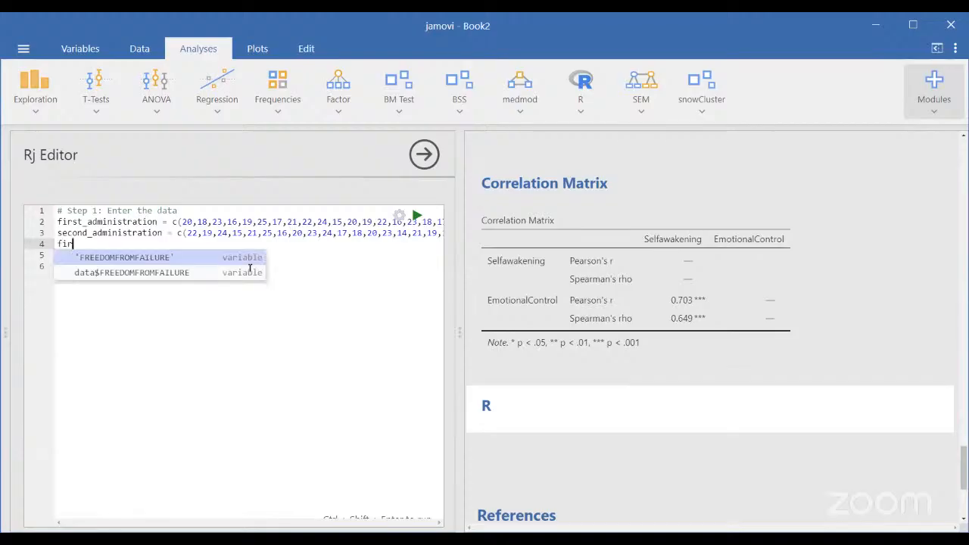
pyautogui.write('st_')
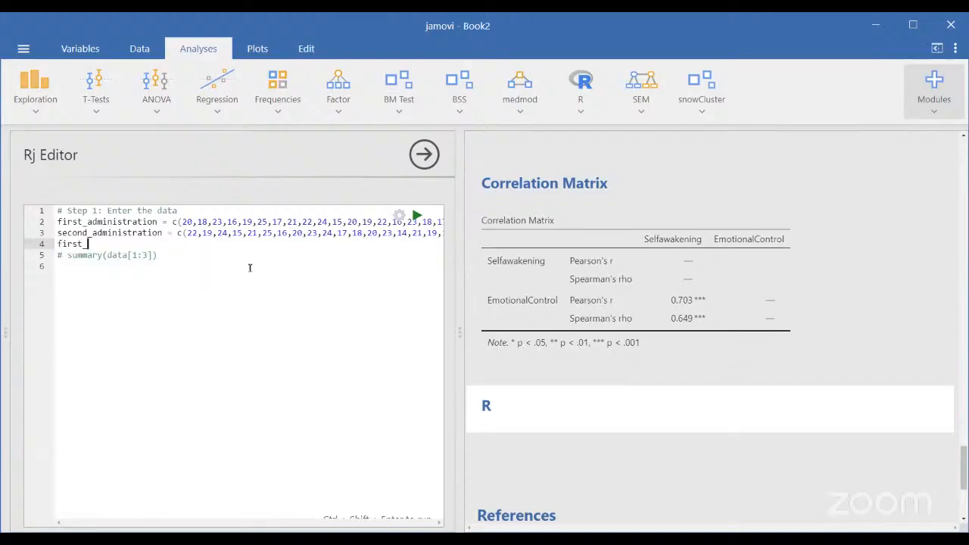
pyautogui.write('administration')
pyautogui.press('Return')
pyautogui.write('second')
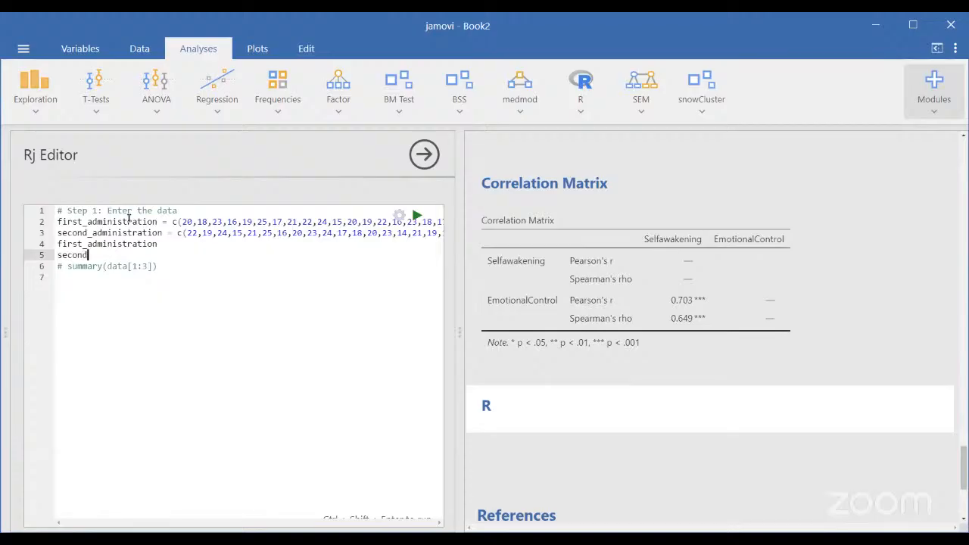
pyautogui.write('_adminstration')
# Step: Try to run the Step 1 code with its two print lines
pyautogui.click(58, 221)
pyautogui.moveTo(58, 221); pyautogui.dragTo(158, 255)
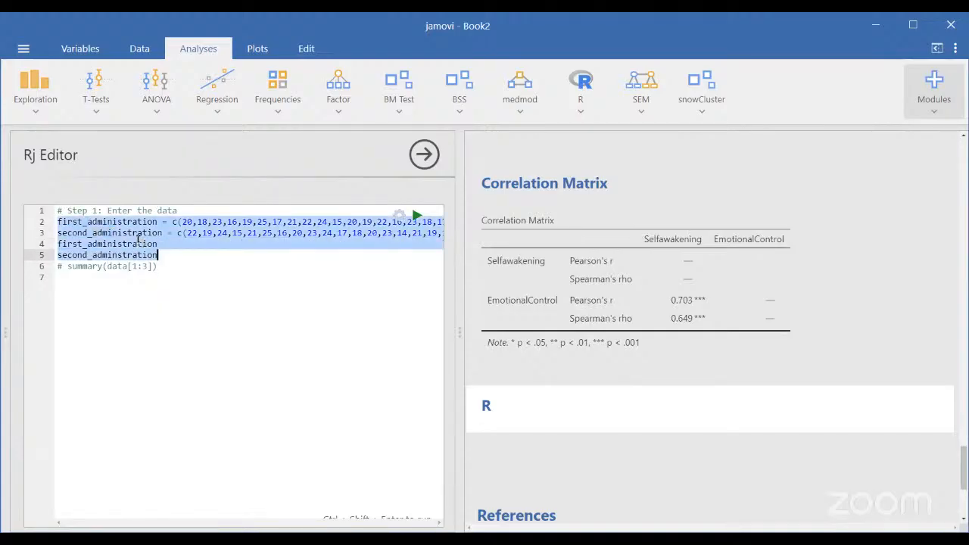
pyautogui.click(415, 216)
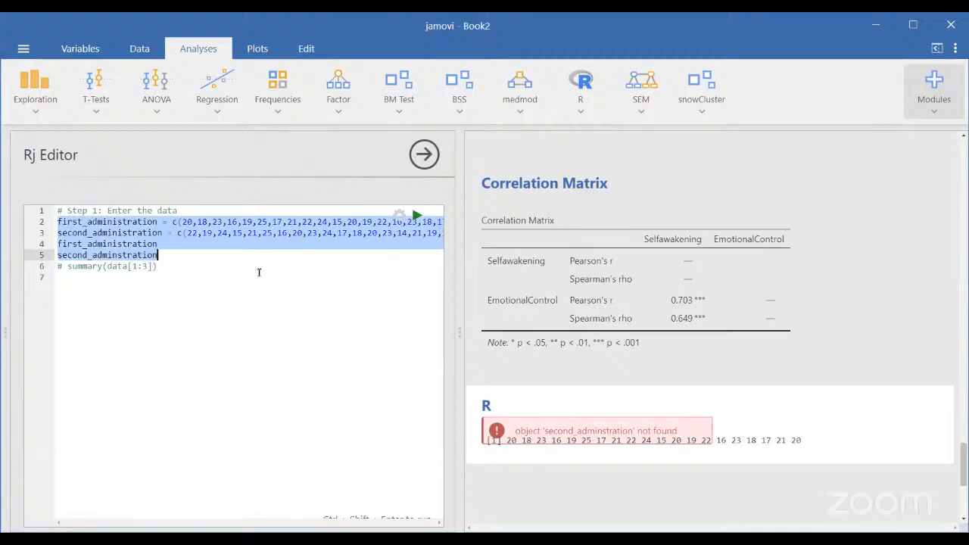
pyautogui.click(176, 255)
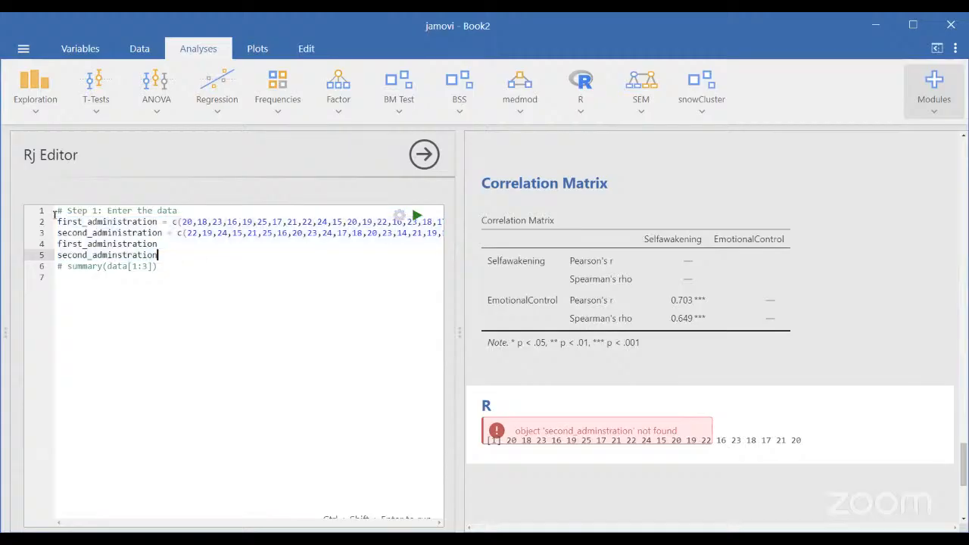
pyautogui.moveTo(57, 212); pyautogui.dragTo(192, 252)
pyautogui.click(416, 215)
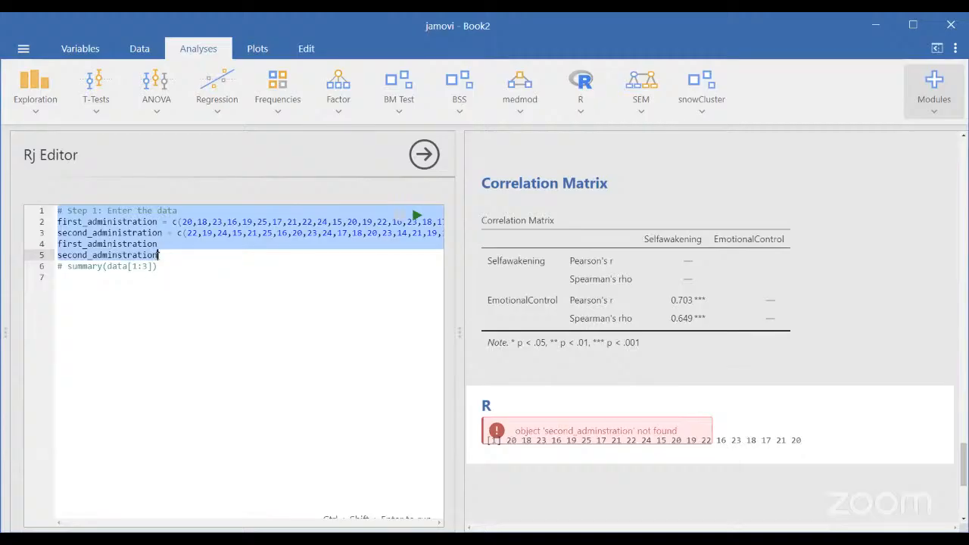
# Step: Correct the second print line to second_administration by copying the name from the vector's definition
pyautogui.click(133, 256)
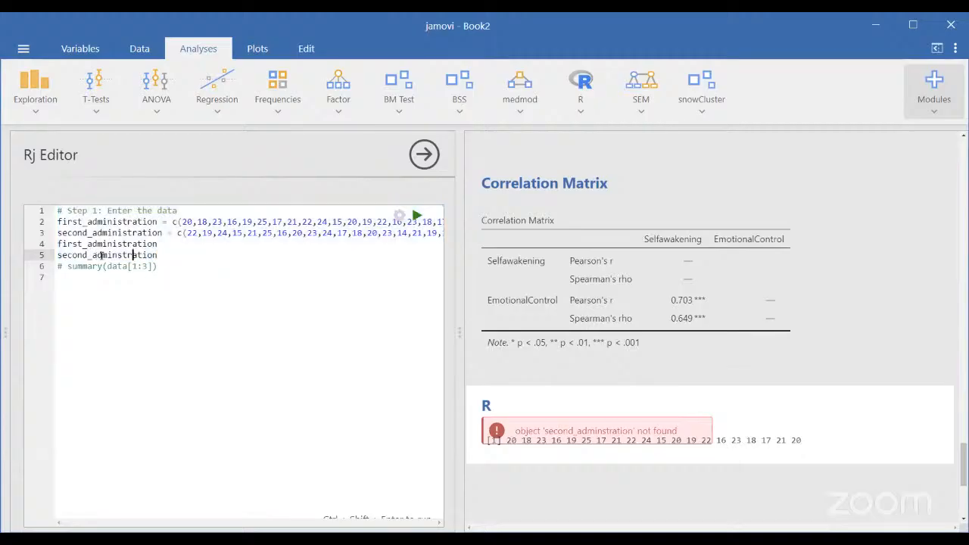
pyautogui.click(97, 233)
pyautogui.click(174, 253)
pyautogui.moveTo(57, 233); pyautogui.dragTo(164, 233)
pyautogui.hotkey('ctrl', 'c')
pyautogui.moveTo(58, 255); pyautogui.dragTo(168, 259)
pyautogui.hotkey('ctrl', 'v')
pyautogui.click(162, 282)
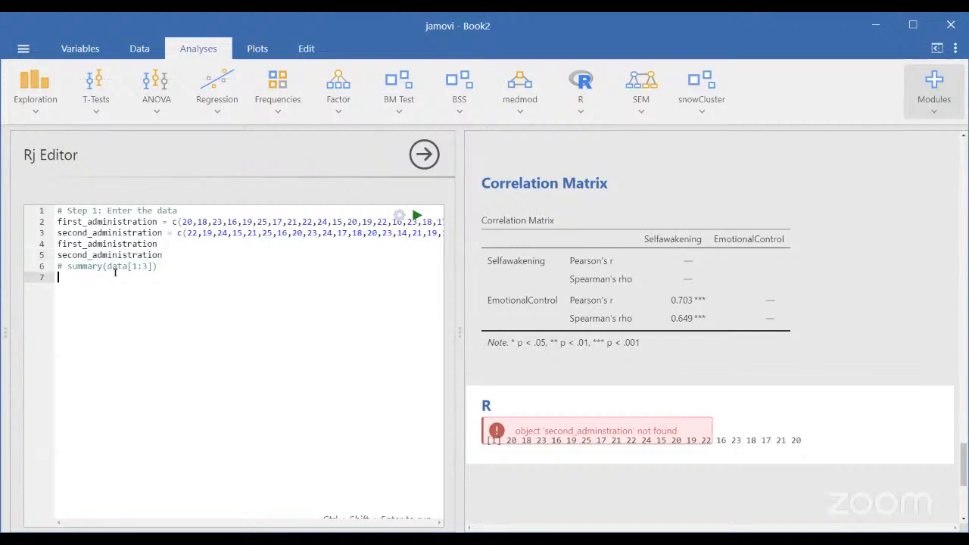
# Step: Run the corrected Step 1 code to print both score vectors in the results
pyautogui.moveTo(57, 210); pyautogui.dragTo(247, 248)
pyautogui.click(417, 216)
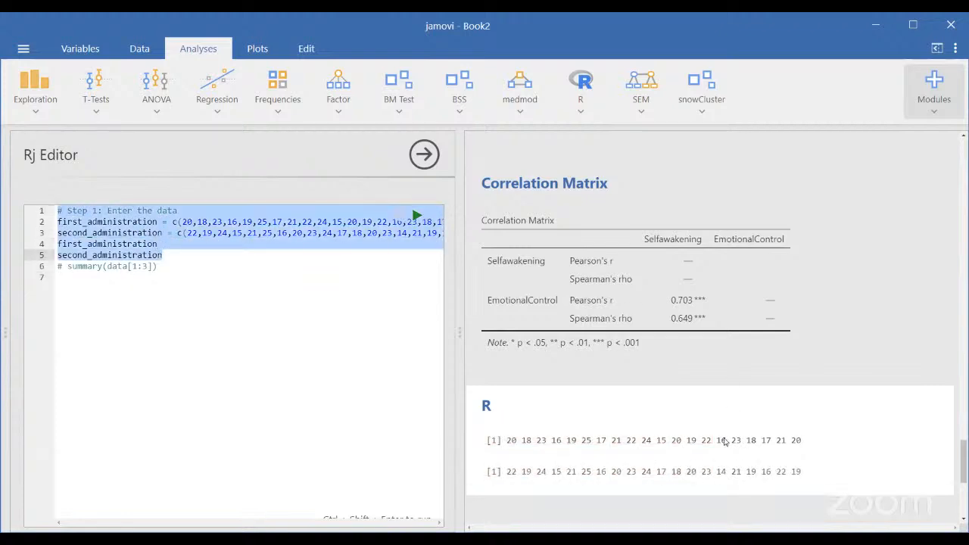
pyautogui.scroll(-3, 719, 438)
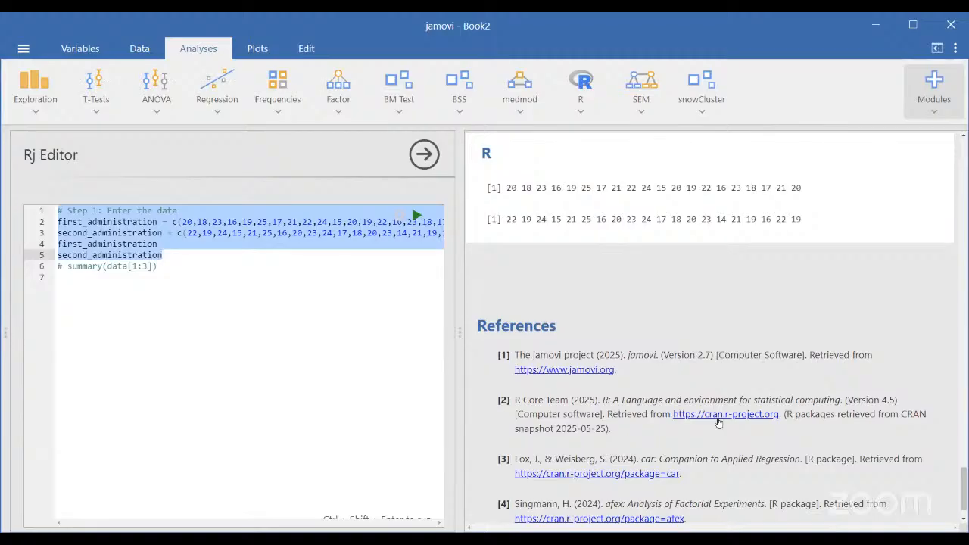
pyautogui.press('Down')
pyautogui.press('Down')
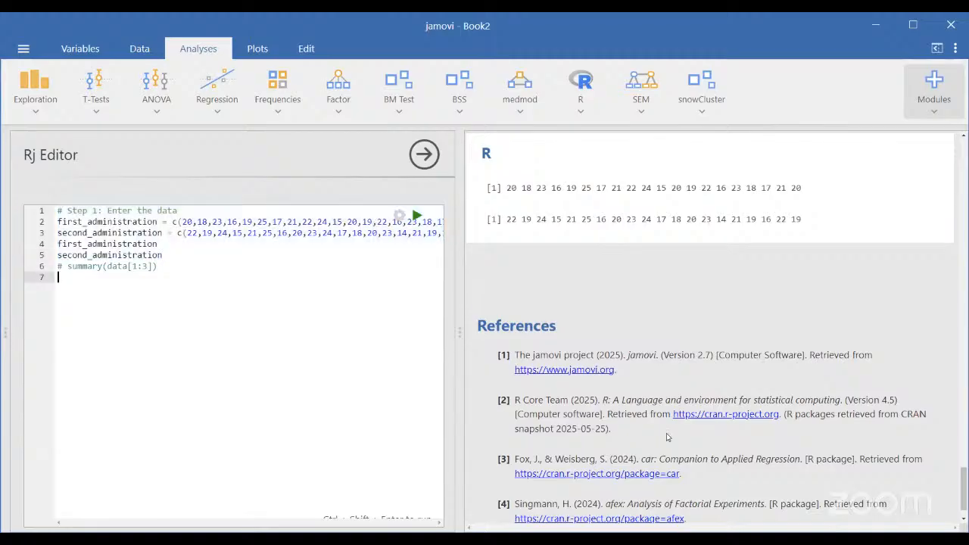
pyautogui.click(208, 268)
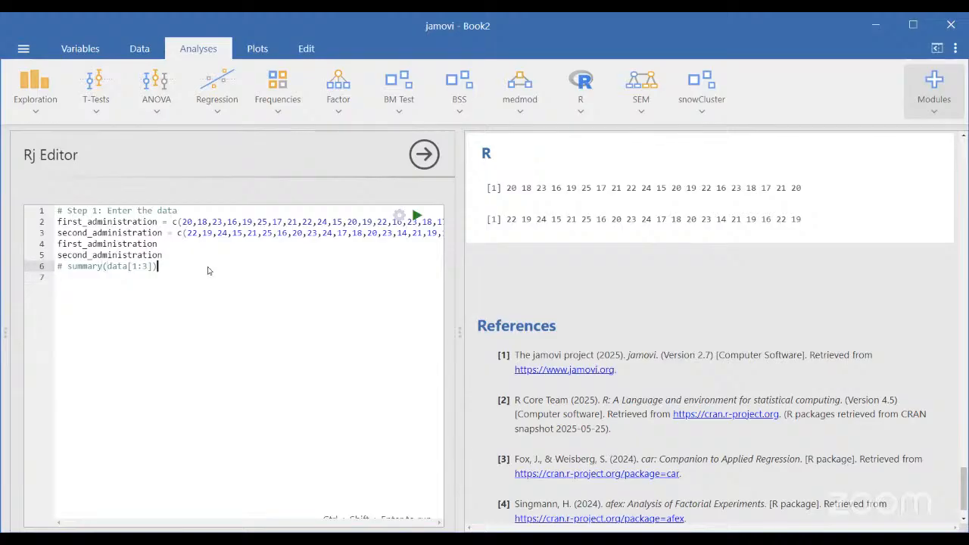
pyautogui.moveTo(58, 222); pyautogui.dragTo(157, 222)
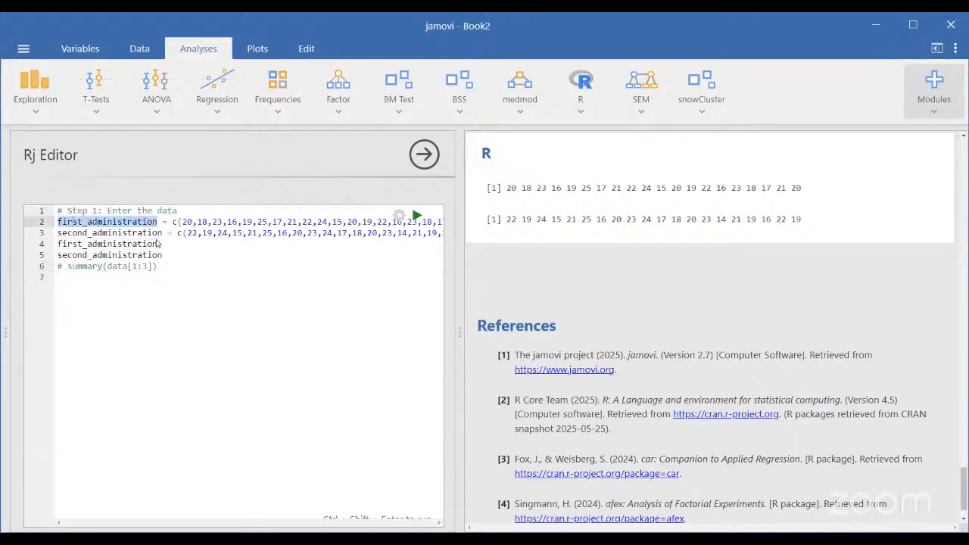
pyautogui.click(155, 247)
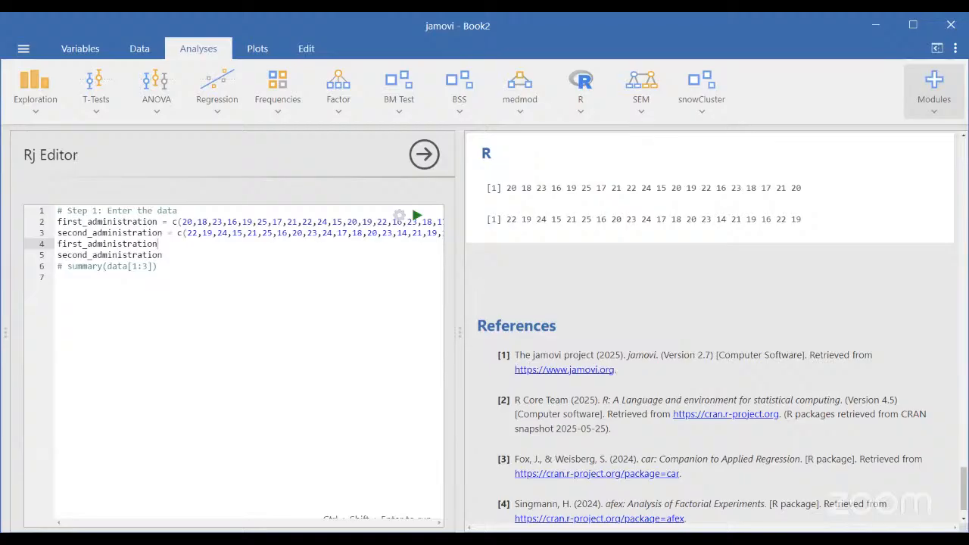
# Step: Insert the Step 2 code below second_administration, computing and printing rankfirst and ranksecond with rank() on the two score vectors
pyautogui.click(174, 264)
pyautogui.click(172, 255)
pyautogui.press('Return')
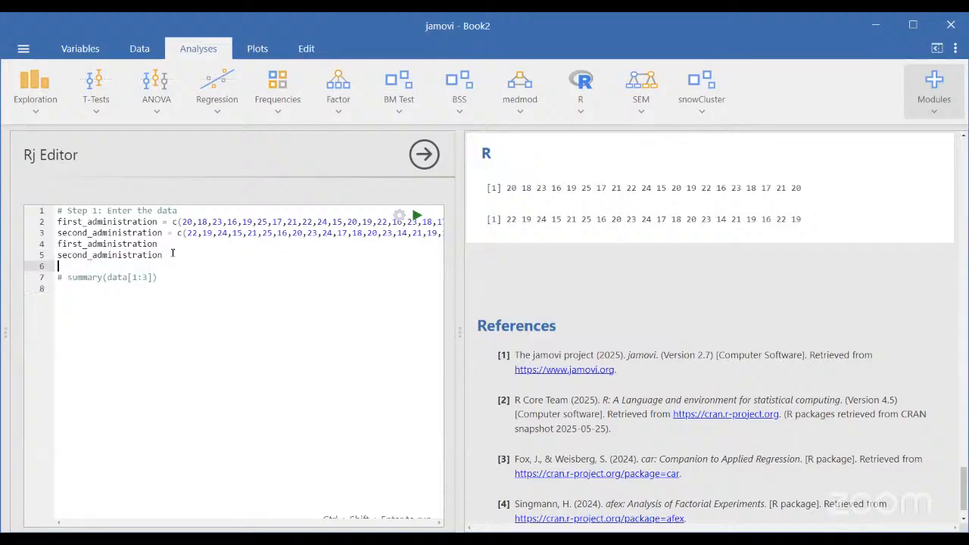
pyautogui.write('# Step 2: Rank the scores rankfirst = rank(first_administration) rankfirst ranksecond = rank(second_administration) ranksecond')
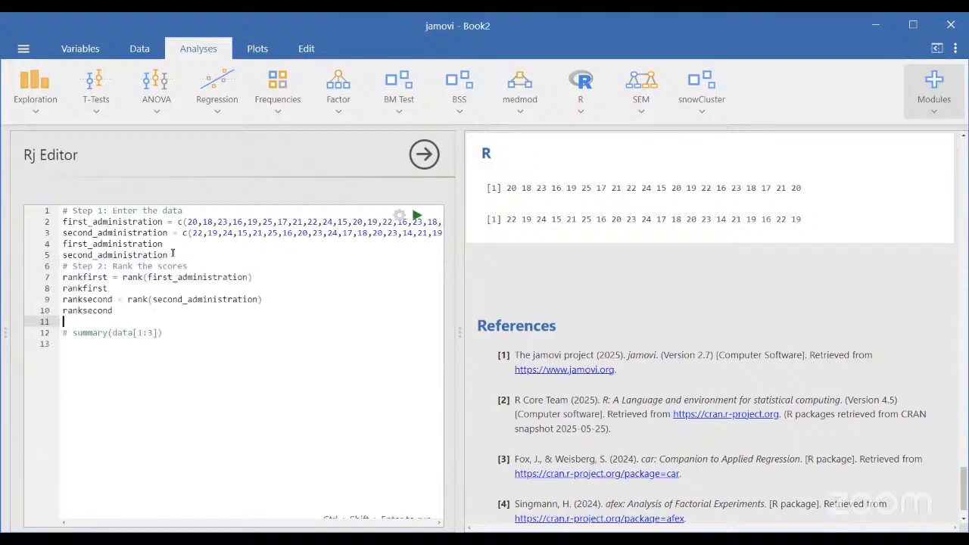
# Step: Examine the Step 2 code lines that assign rankfirst and ranksecond using the rank function
pyautogui.tripleClick(76, 269)
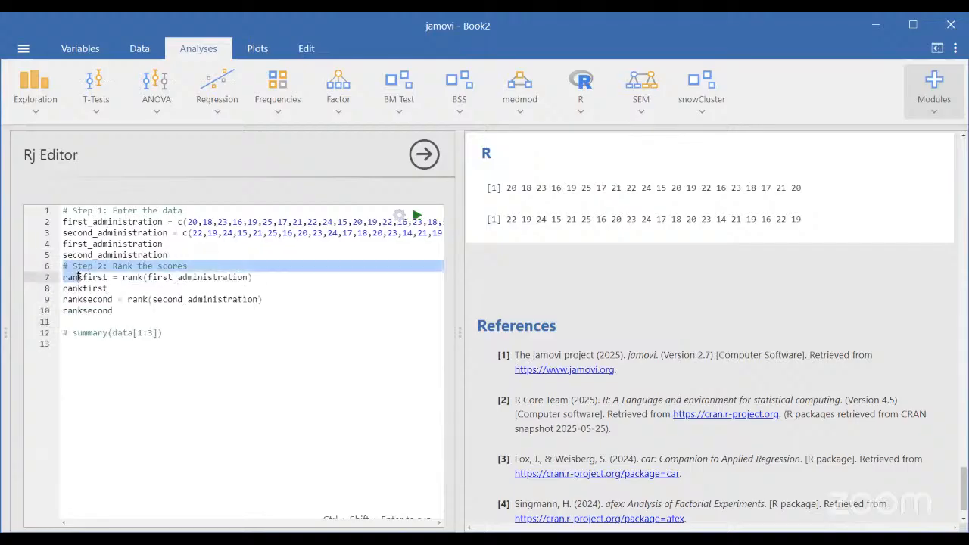
pyautogui.click(66, 211)
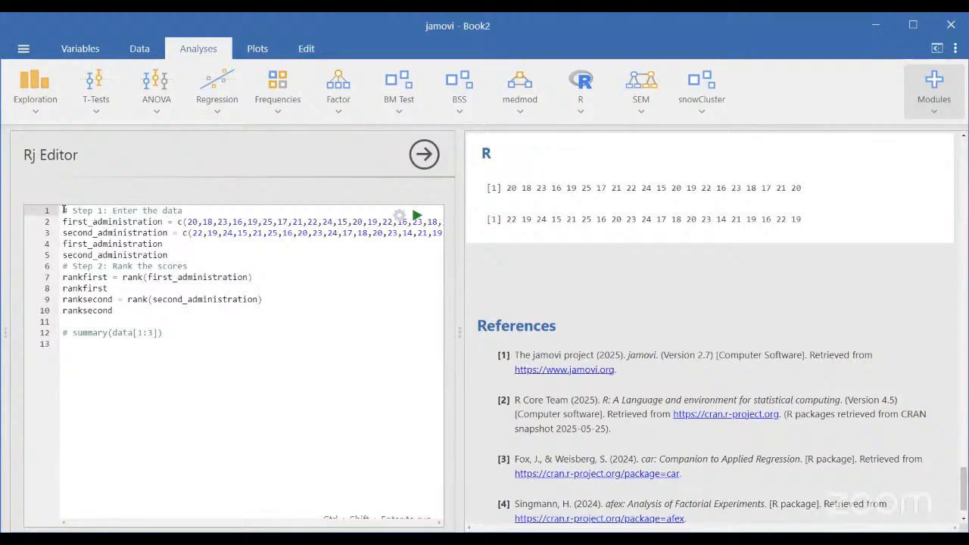
pyautogui.moveTo(62, 212); pyautogui.dragTo(196, 212)
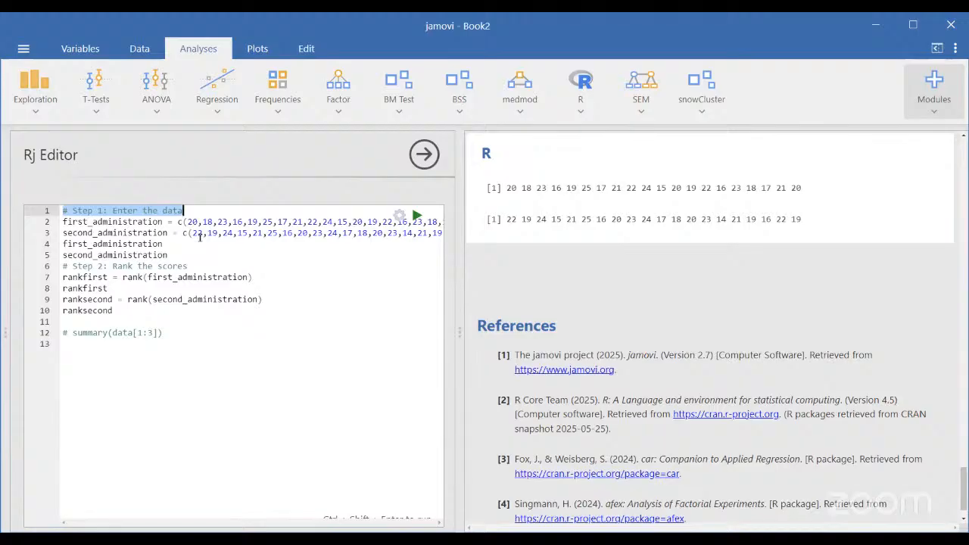
pyautogui.click(67, 278)
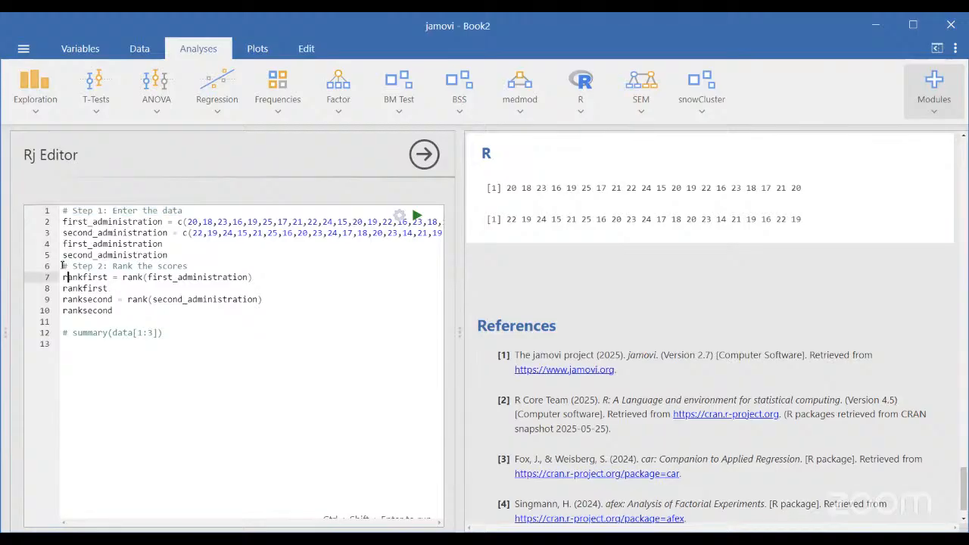
pyautogui.moveTo(62, 266); pyautogui.dragTo(116, 311)
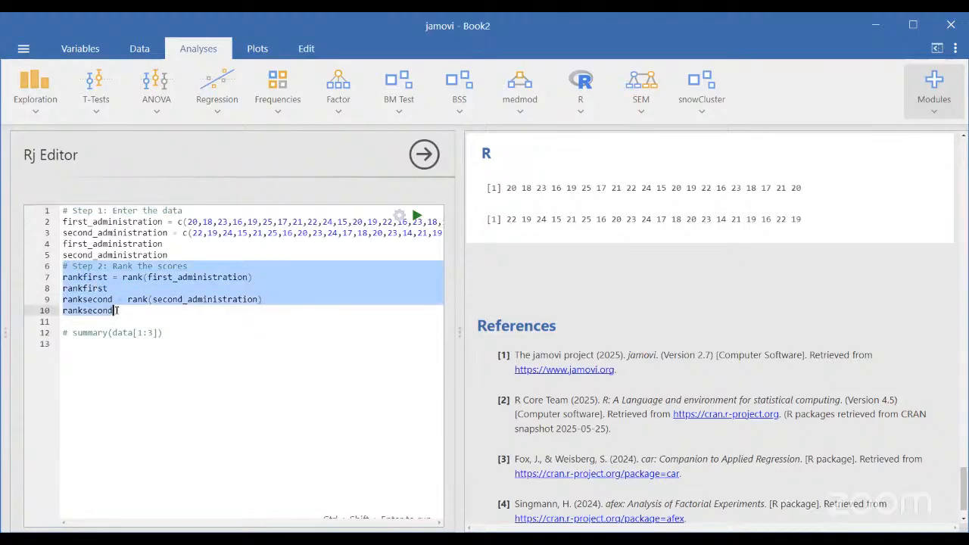
pyautogui.click(111, 288)
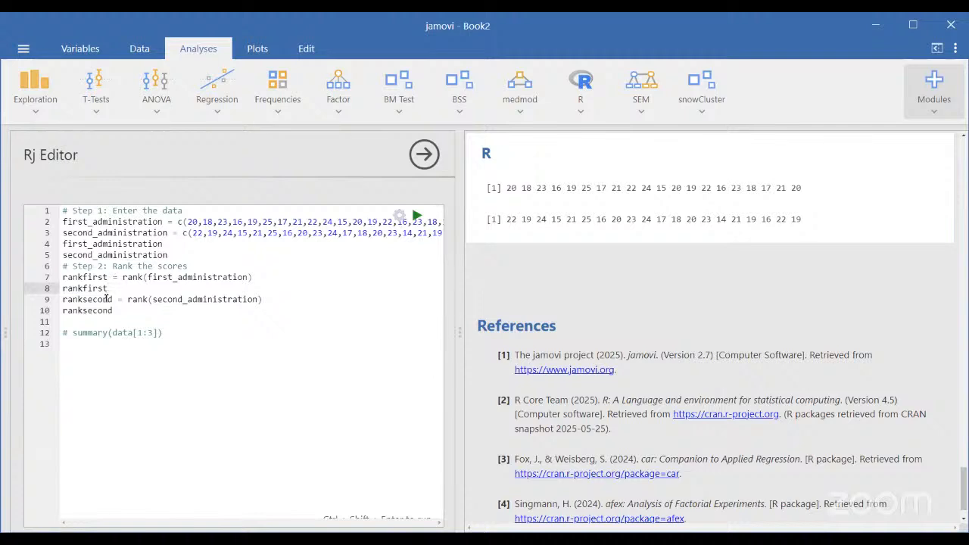
pyautogui.moveTo(123, 278); pyautogui.dragTo(144, 278)
pyautogui.click(144, 277)
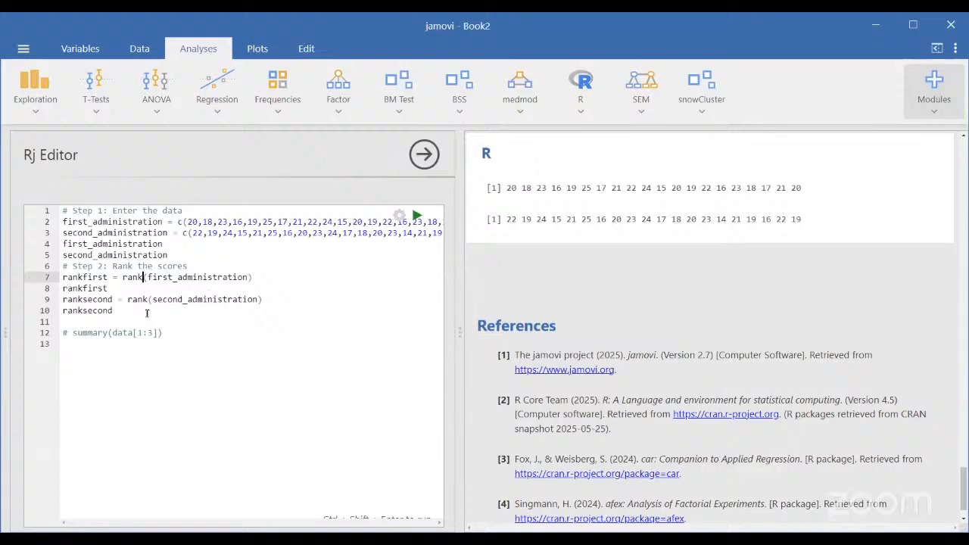
pyautogui.click(88, 299)
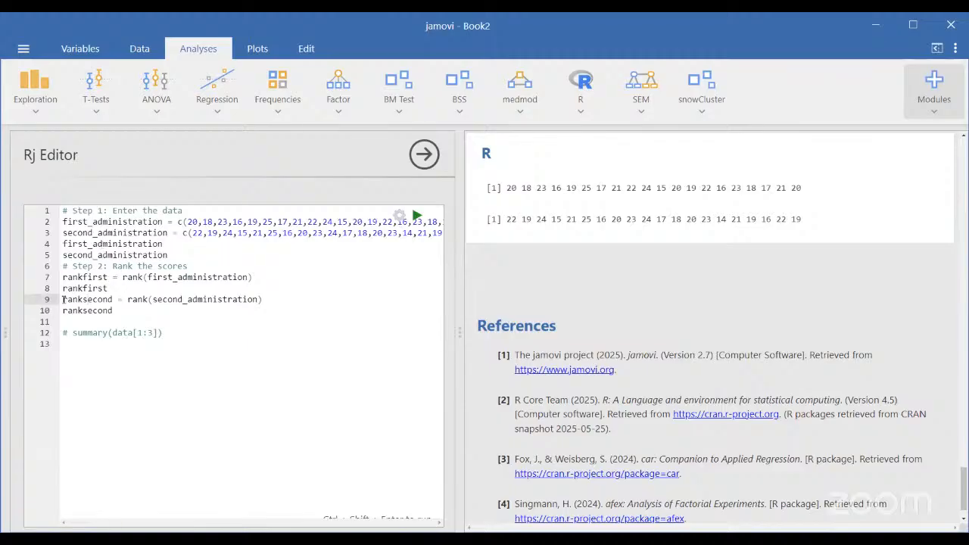
pyautogui.doubleClick(89, 299)
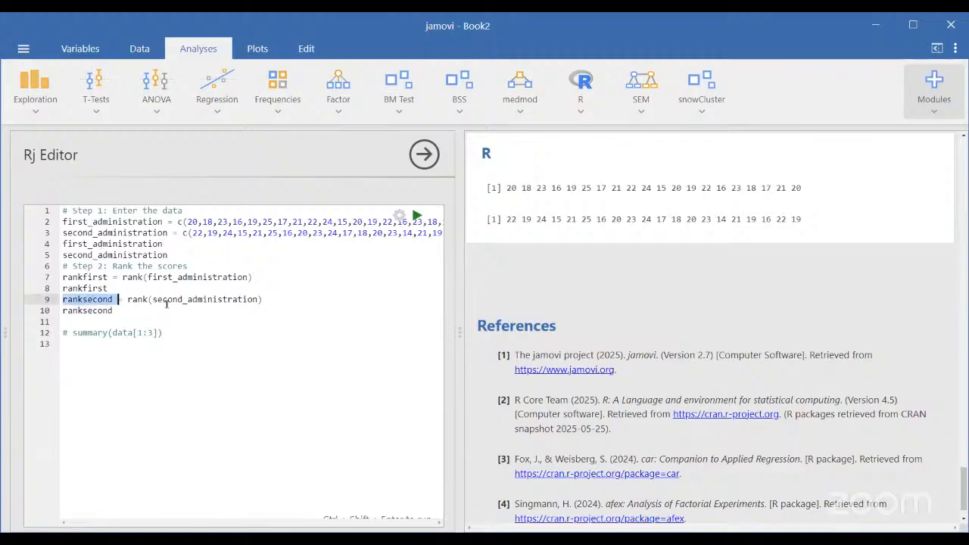
pyautogui.press('Down')
pyautogui.moveTo(63, 299); pyautogui.dragTo(112, 300)
pyautogui.click(129, 299)
pyautogui.doubleClick(143, 299)
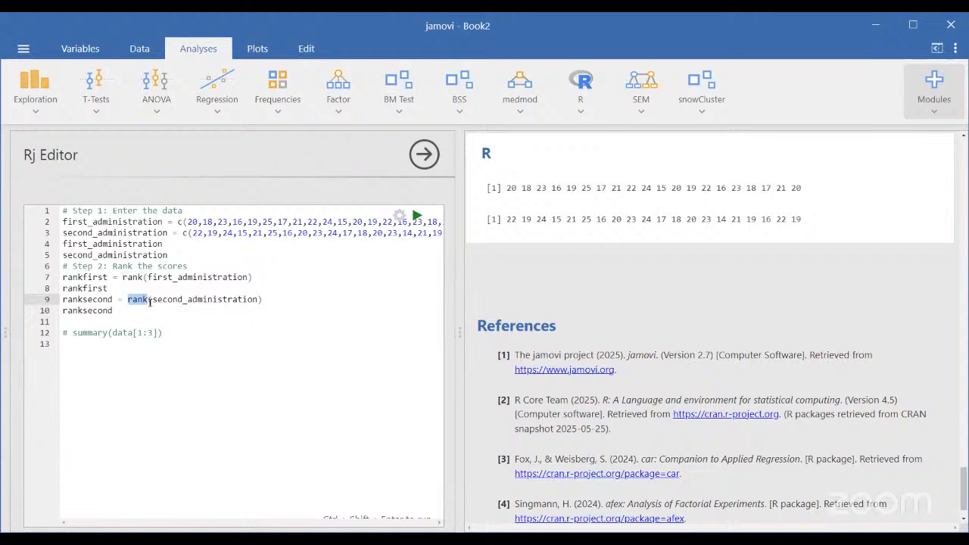
# Step: Run the Step 2 code lines to print the ranks of both administrations in the results
pyautogui.click(121, 322)
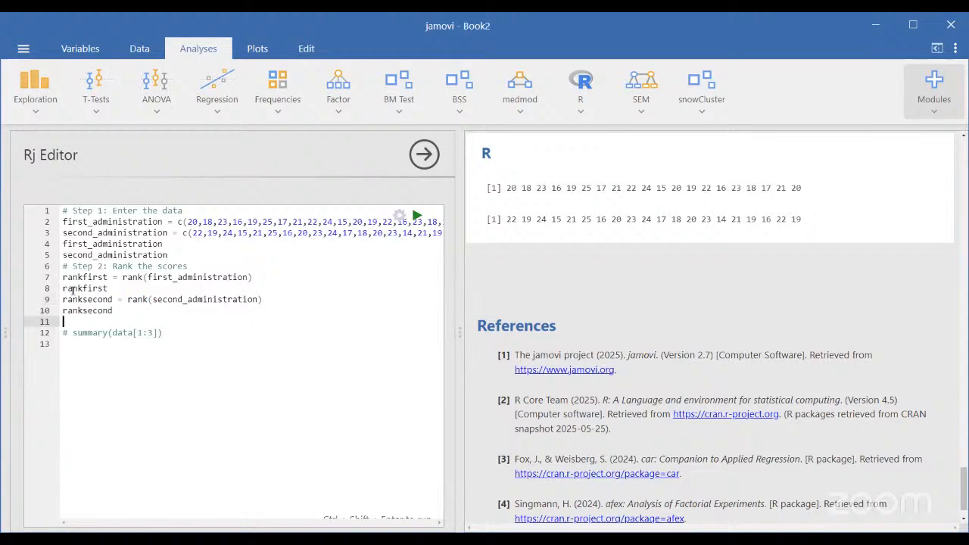
pyautogui.moveTo(62, 277); pyautogui.dragTo(114, 311)
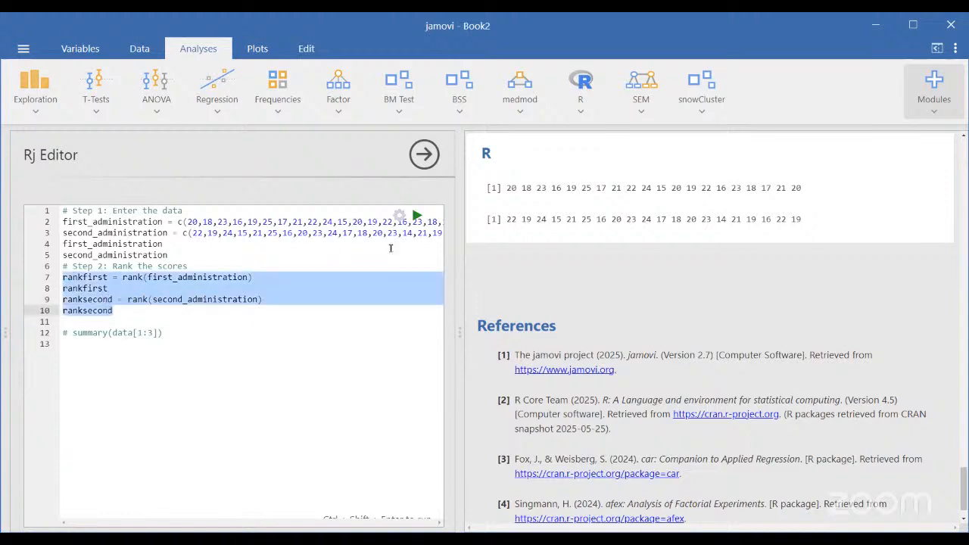
pyautogui.click(417, 217)
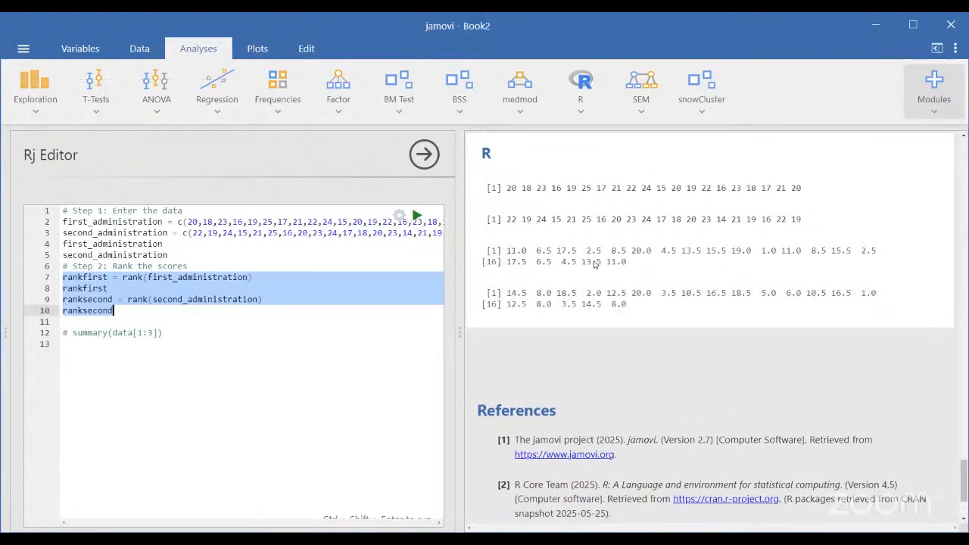
pyautogui.click(587, 309)
pyautogui.rightClick(527, 256)
pyautogui.click(537, 302)
# Step: Add the comment "# Step 3: Wilcoxon rank sum test" and wilcox.test(rankfirst, ranksecond) below ranksecond, and run both lines
pyautogui.click(82, 322)
pyautogui.write('# Step 3: Wilcoxon rank sum test wilcox.test(rankfirst, ranksecond)')
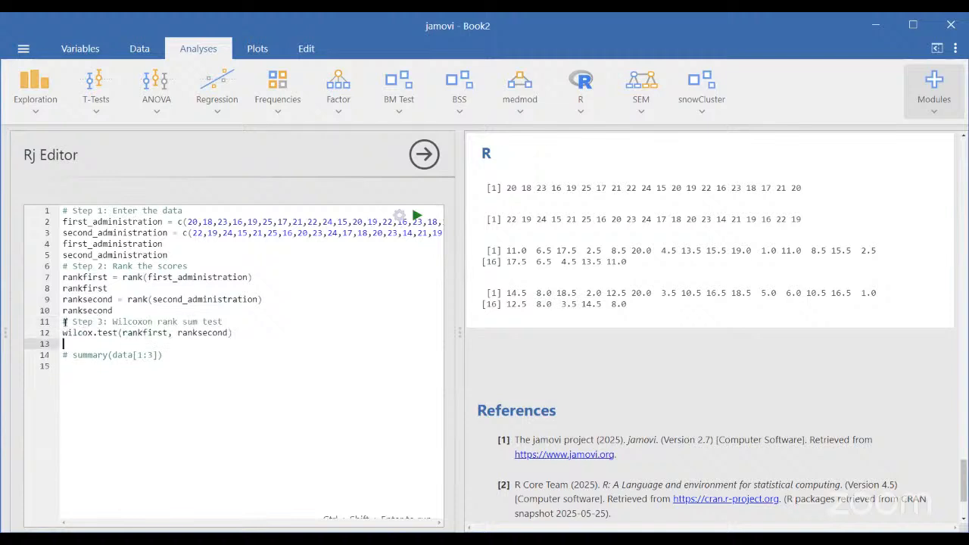
pyautogui.moveTo(63, 321); pyautogui.dragTo(234, 333)
pyautogui.hotkey('ctrl', 'shift', 'Return')
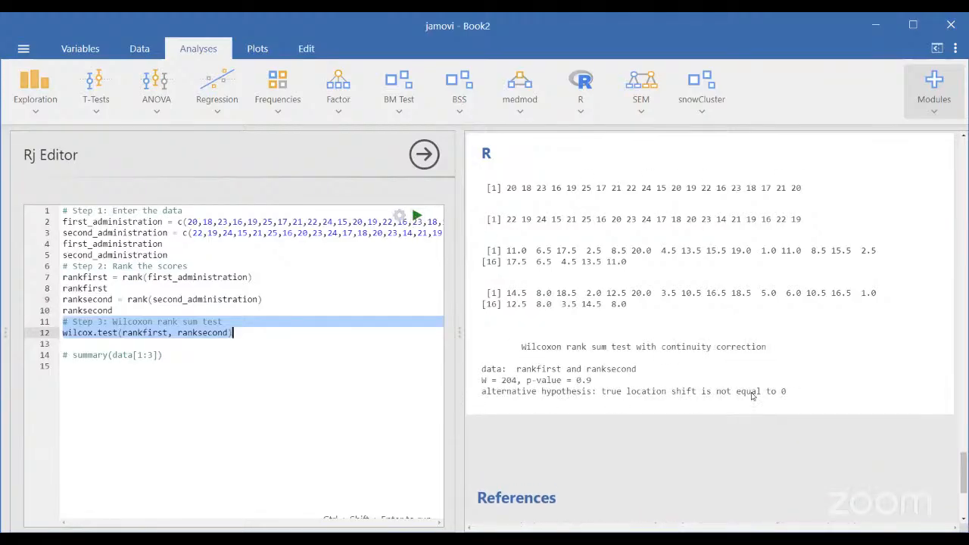
# Step: Examine the Step 3 wilcox.test call on rankfirst and ranksecond together with its output
pyautogui.click(208, 378)
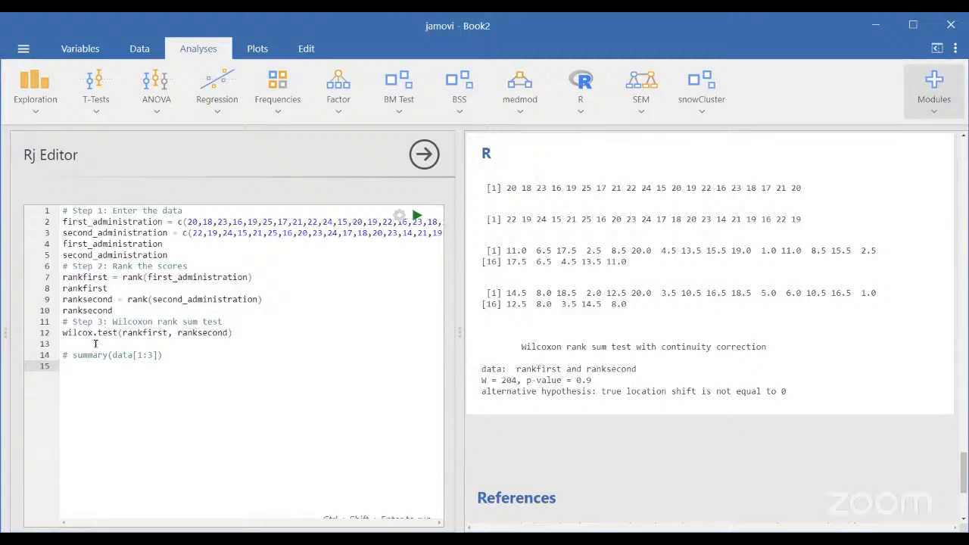
pyautogui.click(118, 332)
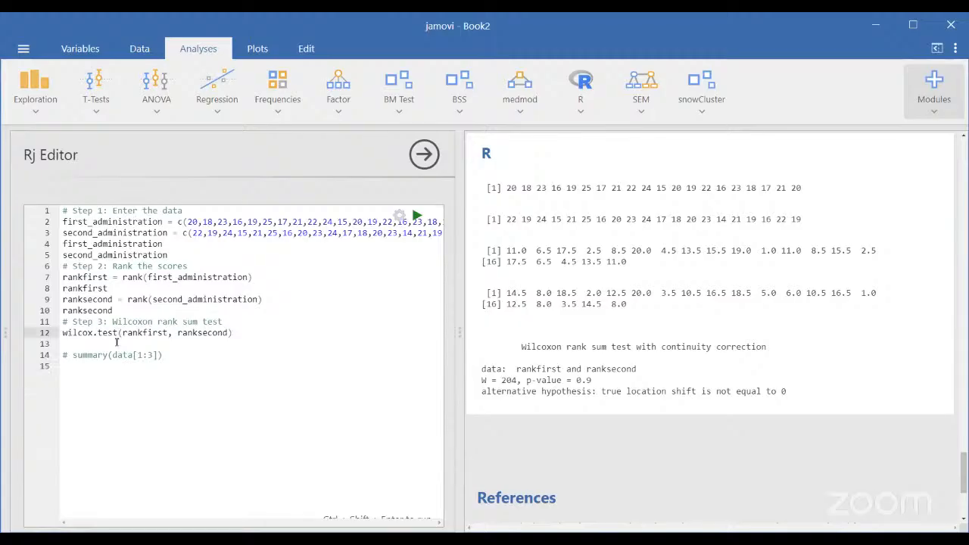
pyautogui.click(126, 342)
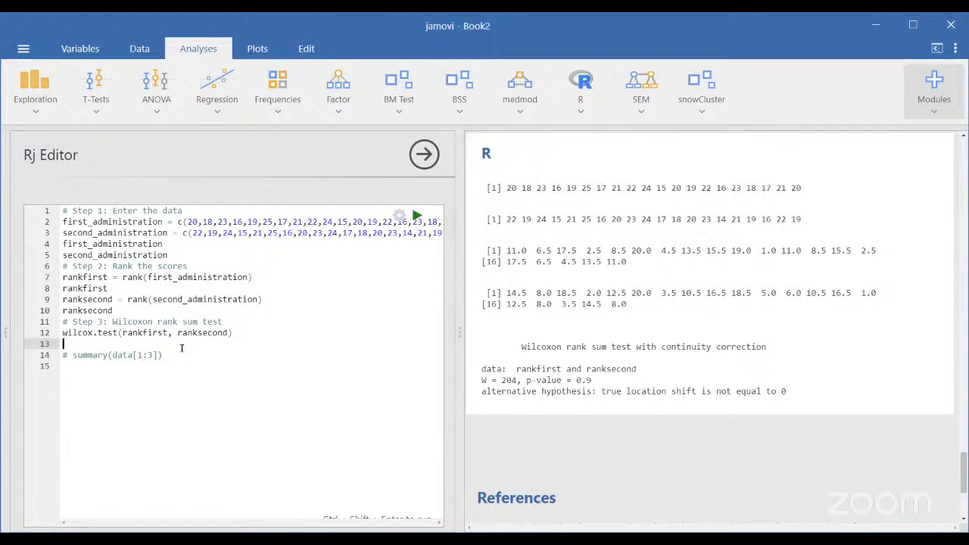
pyautogui.click(186, 370)
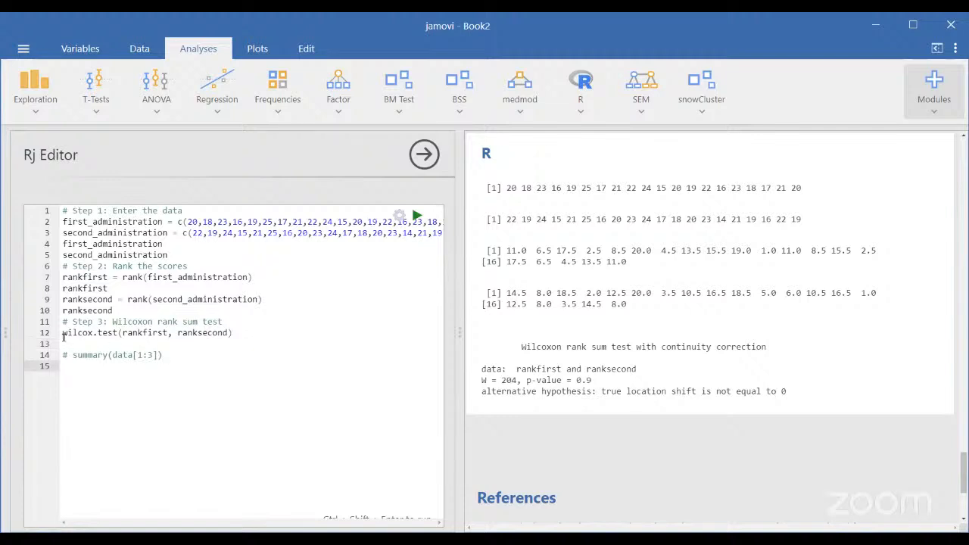
pyautogui.moveTo(64, 333); pyautogui.dragTo(256, 334)
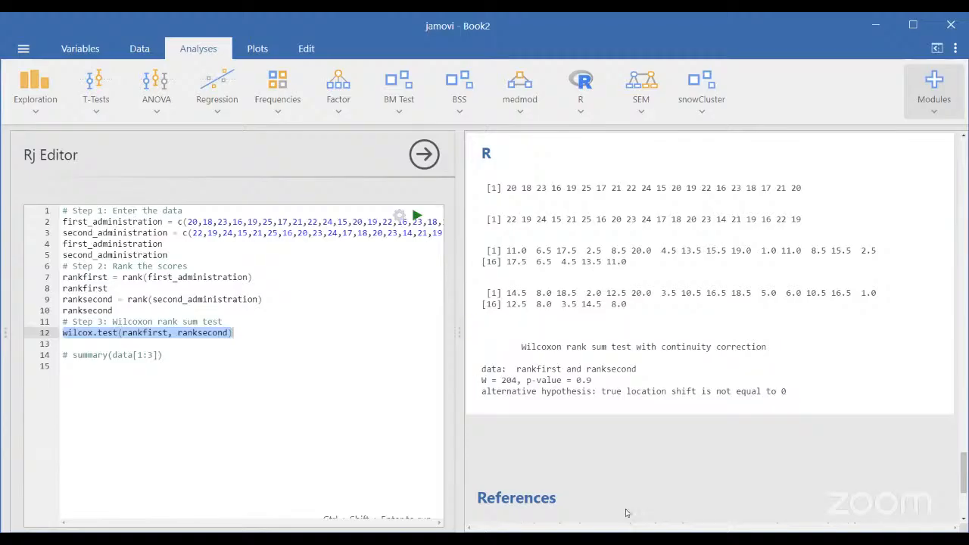
# Step: Set the interface zoom to 170%
pyautogui.click(955, 49)
pyautogui.click(934, 101)
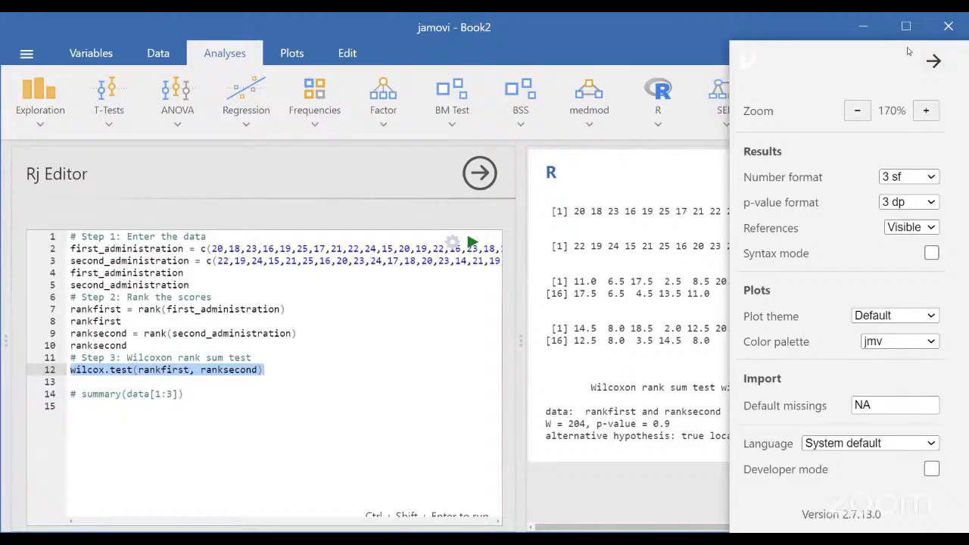
pyautogui.click(937, 62)
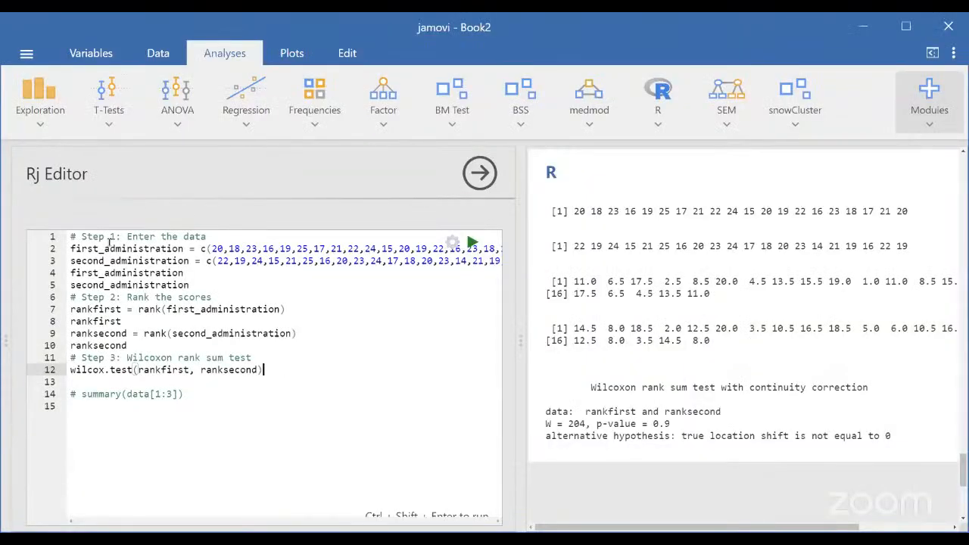
# Step: Delete all of the Step 1 to Step 3 code from the editor, keeping the summary comment
pyautogui.moveTo(70, 236); pyautogui.dragTo(273, 364)
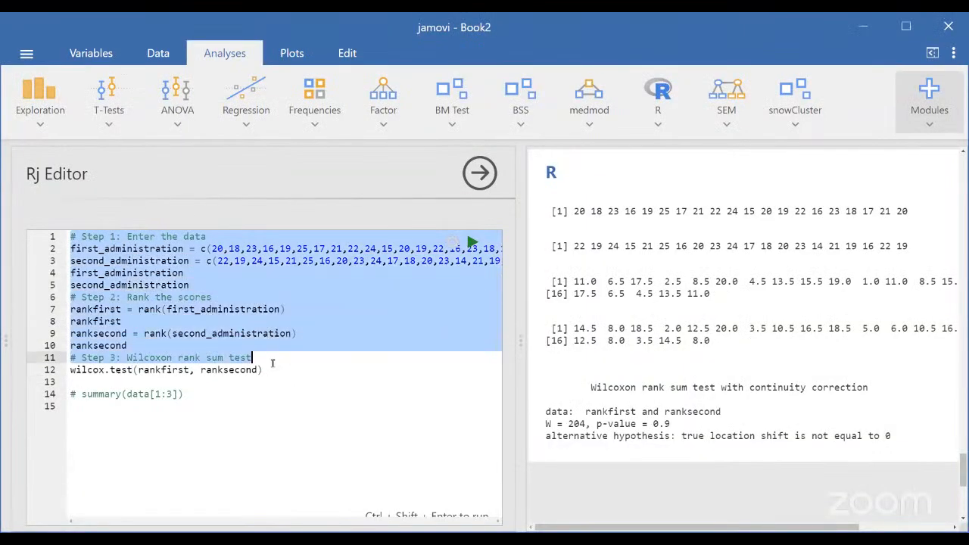
pyautogui.keyDown('shift'); pyautogui.click(277, 366); pyautogui.keyUp('shift')
pyautogui.press('BackSpace')
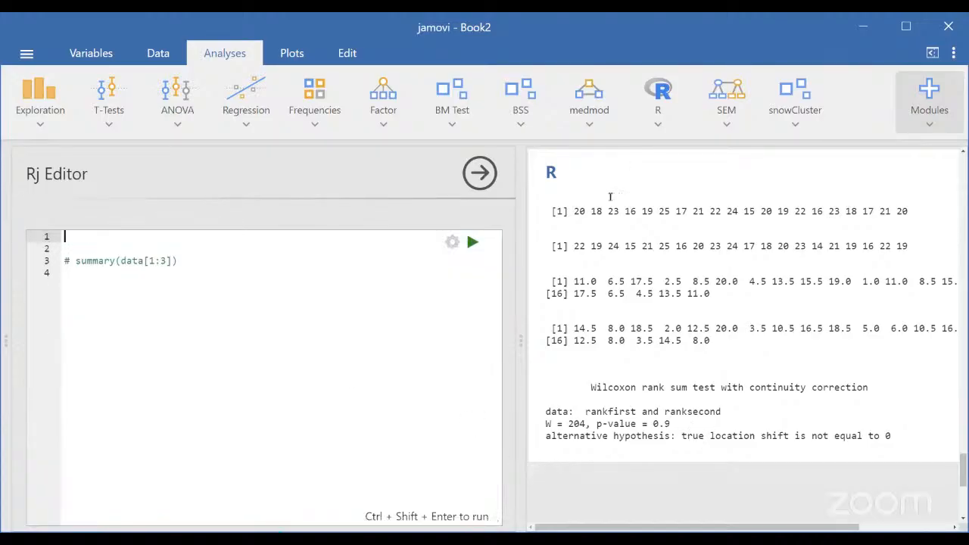
# Step: In a new Rj Editor, enter "#Step 1 for sign test : Enter the data", before = c(24,28,32,18,27,21,29,23,19,25) and after = c(19,25,31,20,26,22,23,19,17,21)
pyautogui.click(663, 120)
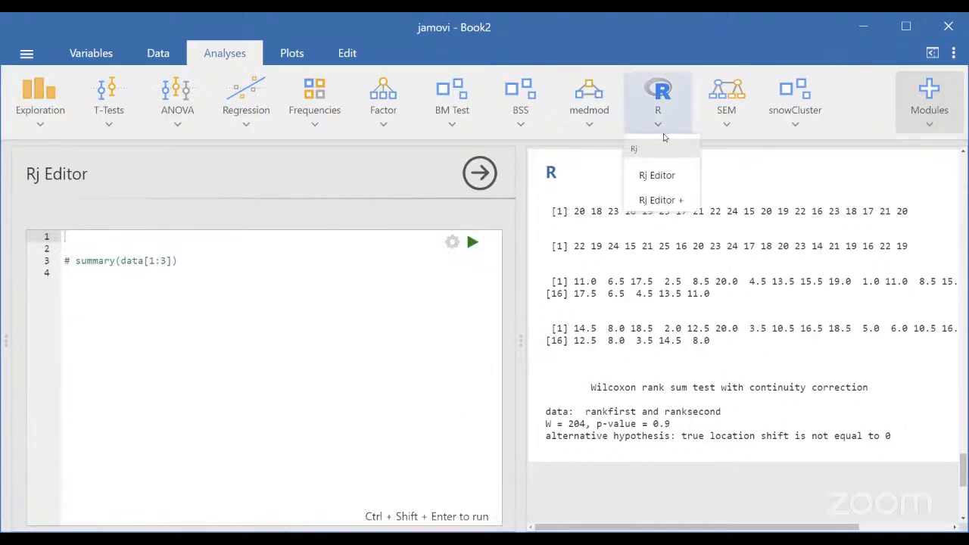
pyautogui.click(664, 179)
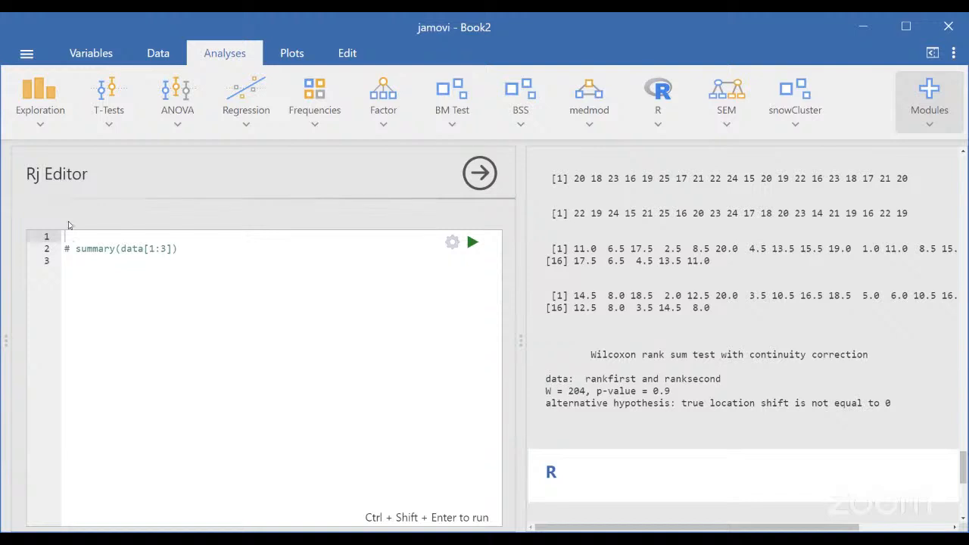
pyautogui.write('#Step 1 for sign test : Enter the data before = c(24, 28, 32, 18, 27, 21, 29,23, 19, 25) after = c(19, 25, 31, 20, 26, 22, 23, 19,17, 21)')
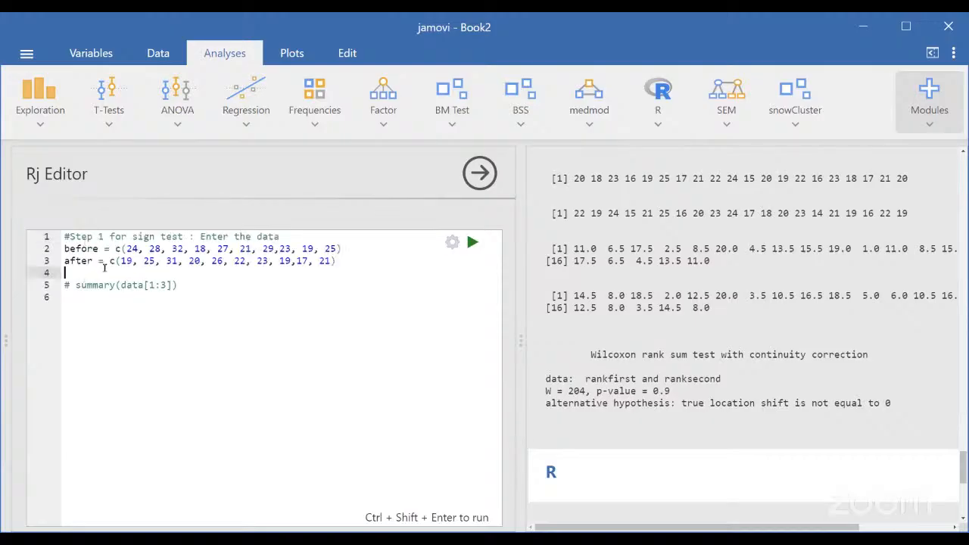
# Step: Add the print lines before and after below the two vector definitions
pyautogui.click(212, 280)
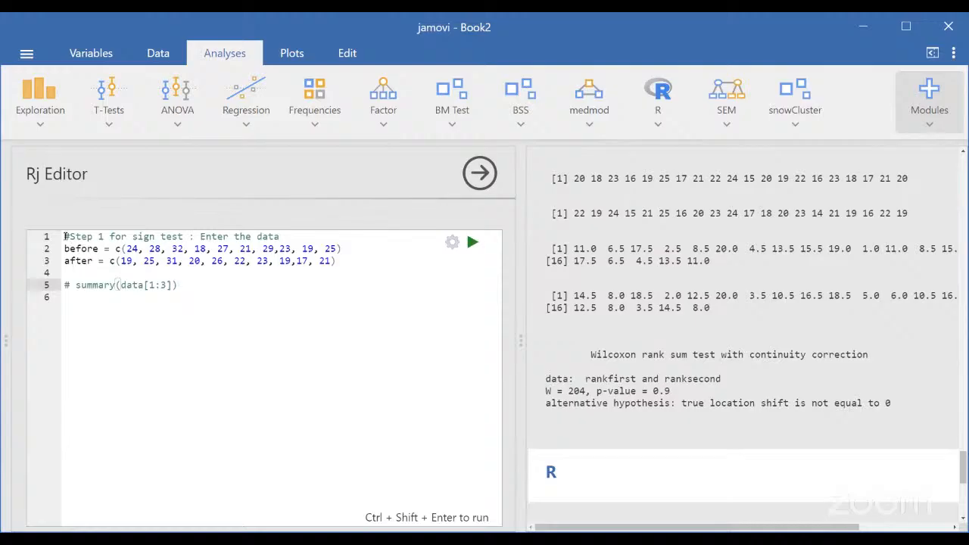
pyautogui.click(75, 270)
pyautogui.write('before')
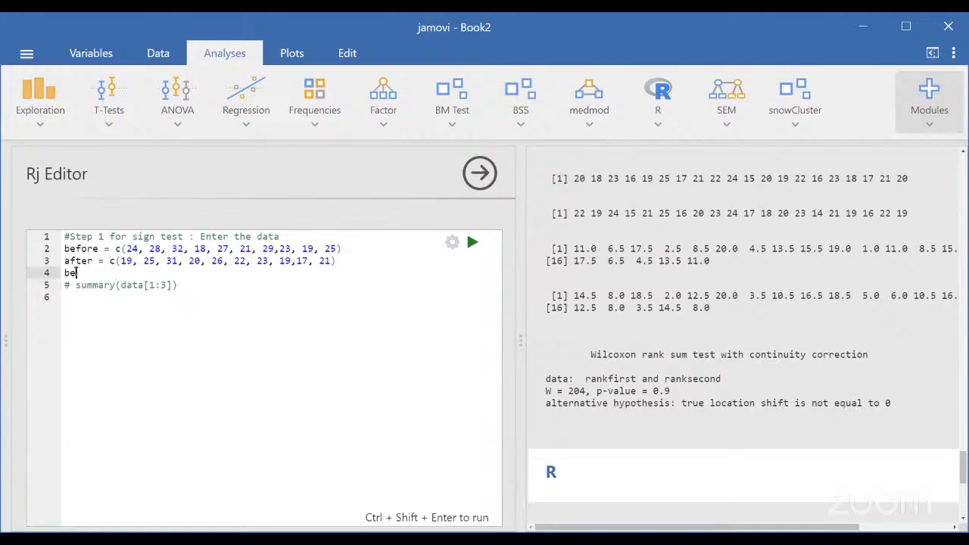
pyautogui.press('Return')
pyautogui.write('after')
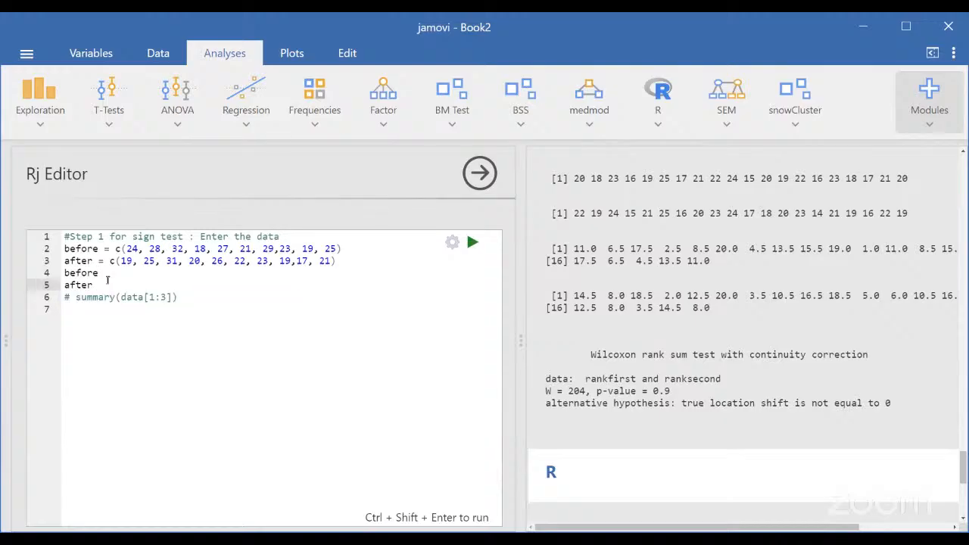
# Step: Review the two data vectors and run lines 2 to 5 to print before and after in the results
pyautogui.click(127, 250)
pyautogui.moveTo(155, 252); pyautogui.dragTo(340, 250)
pyautogui.click(69, 262)
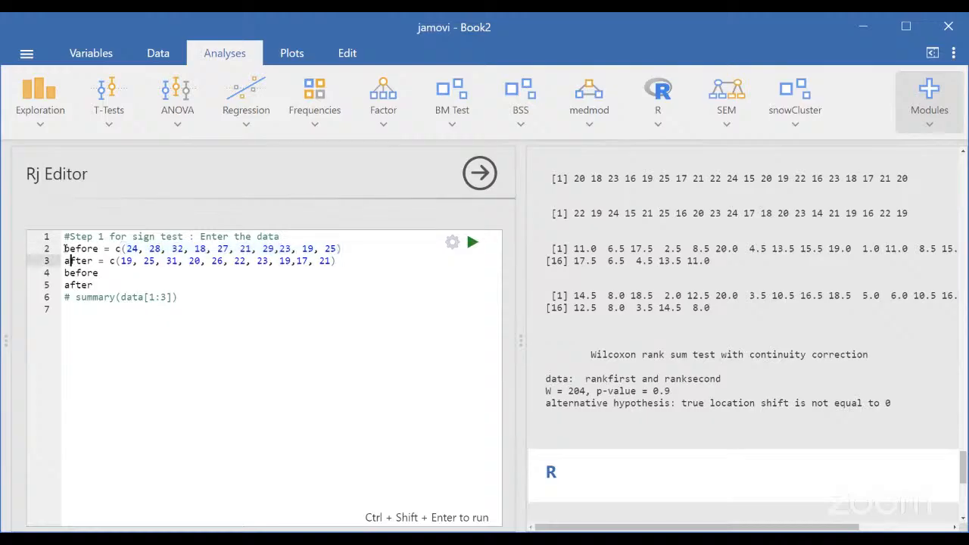
pyautogui.moveTo(65, 248); pyautogui.dragTo(103, 282)
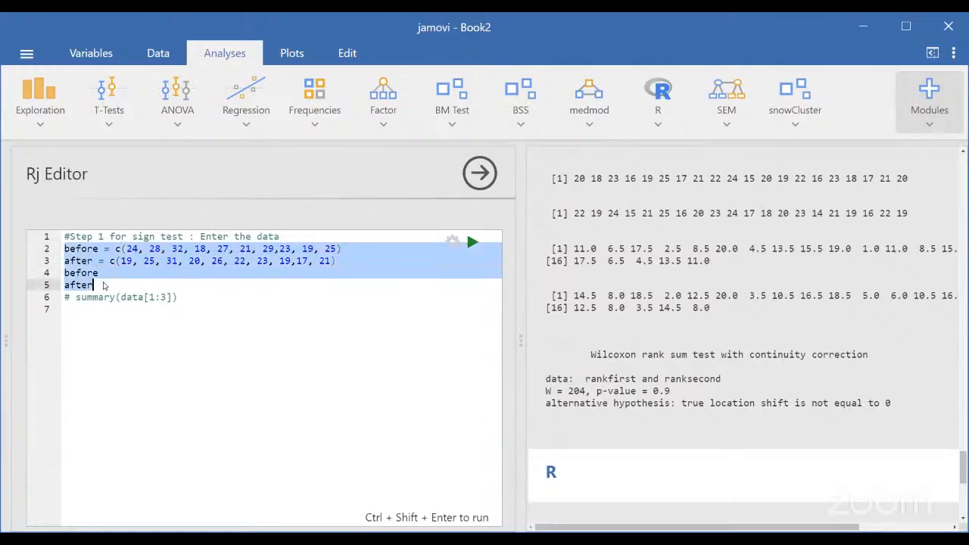
pyautogui.click(473, 242)
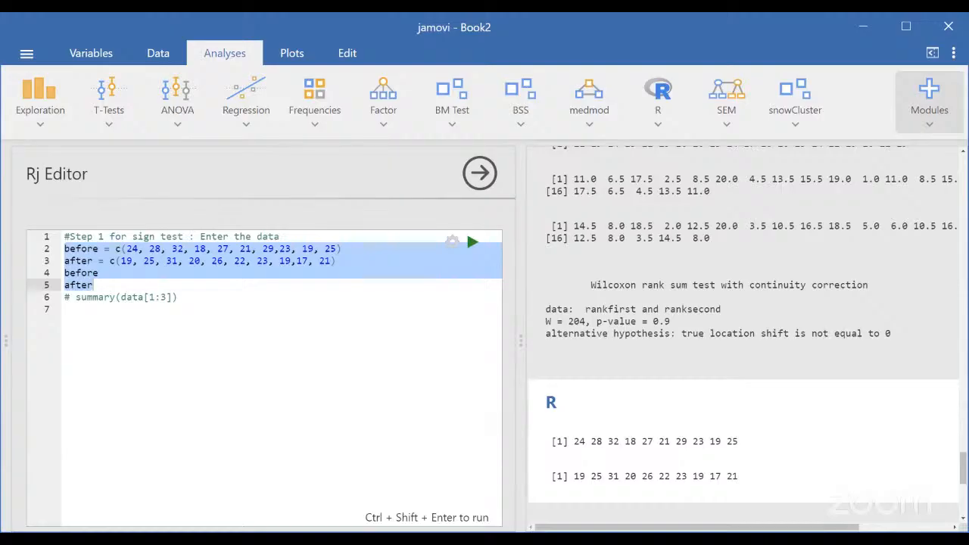
# Step: Add the line depression = data.frame(before, after) below the after print line
pyautogui.click(105, 285)
pyautogui.press('Return')
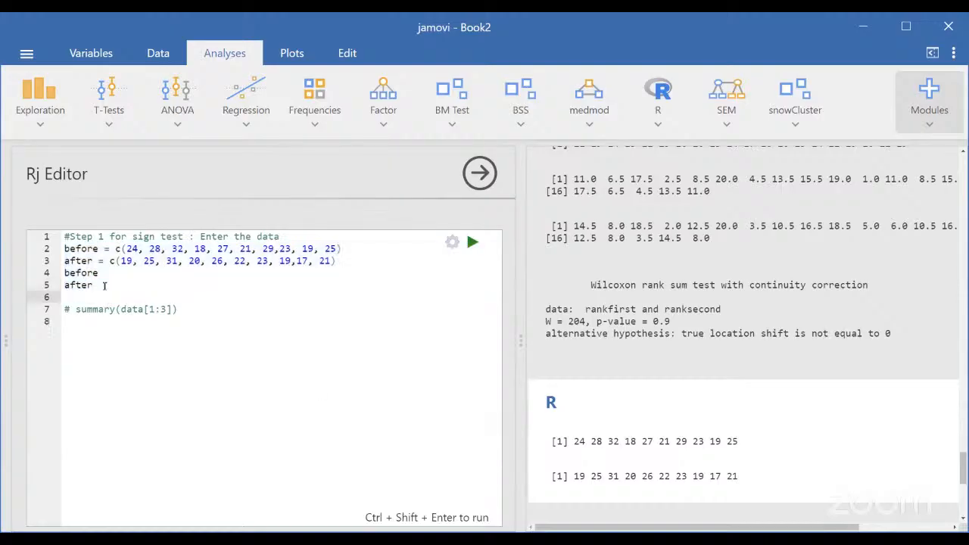
pyautogui.write('depression = data.frame(before, after)')
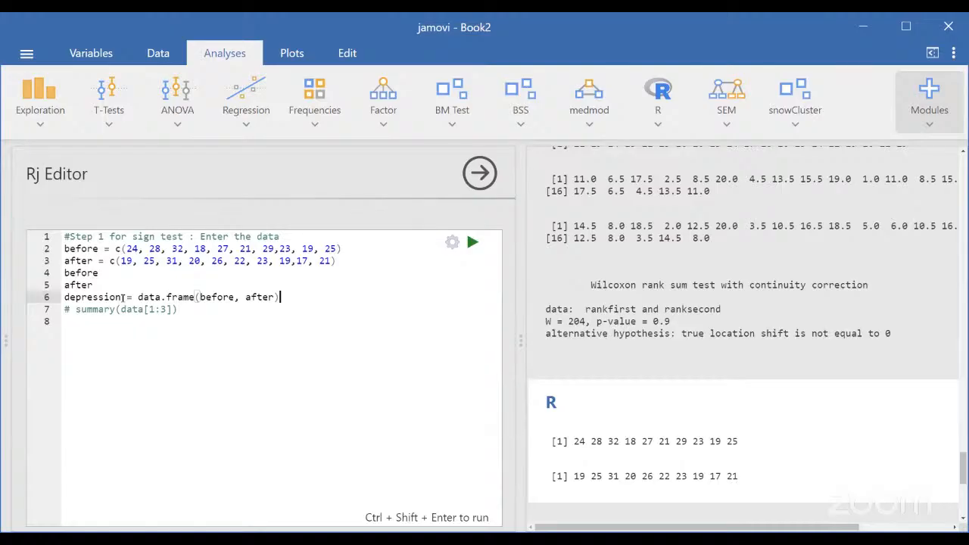
# Step: Examine the depression assignment, its data.frame function and the before and after arguments
pyautogui.click(123, 297)
pyautogui.moveTo(138, 297); pyautogui.dragTo(198, 297)
pyautogui.click(201, 331)
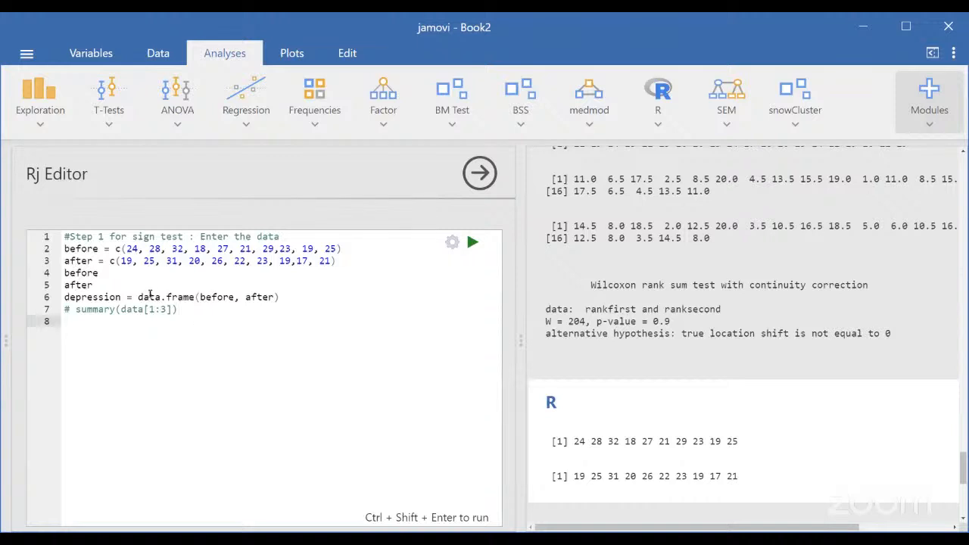
pyautogui.click(263, 311)
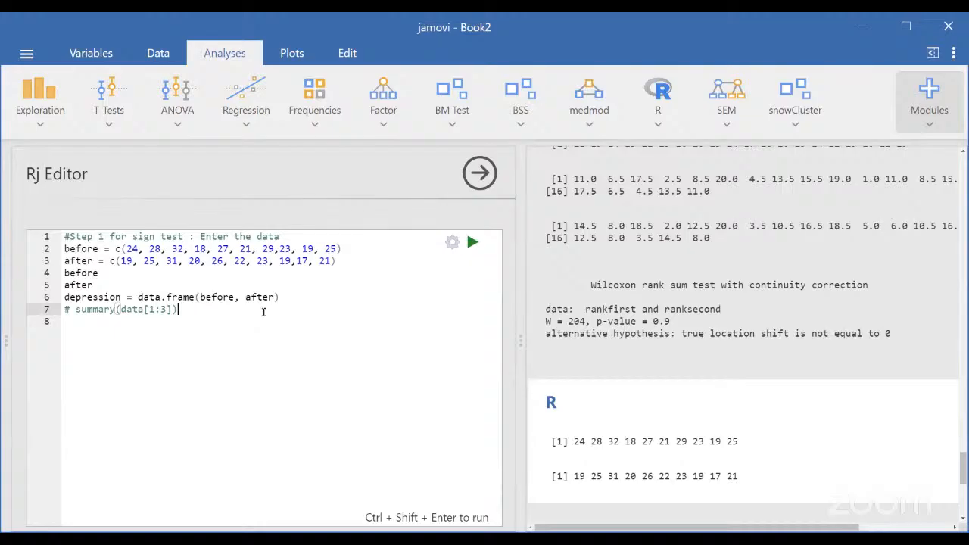
pyautogui.moveTo(201, 297); pyautogui.dragTo(235, 297)
pyautogui.click(223, 330)
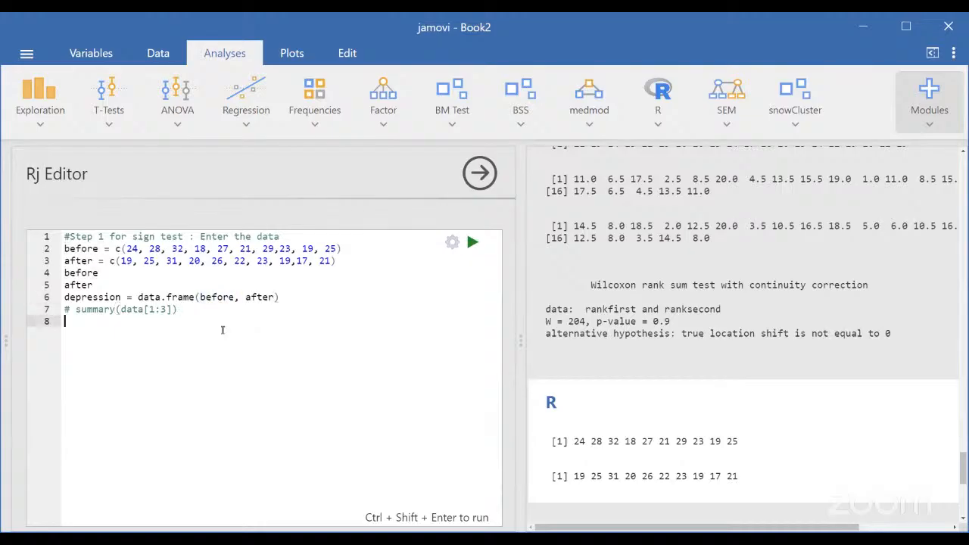
pyautogui.moveTo(245, 297); pyautogui.dragTo(282, 299)
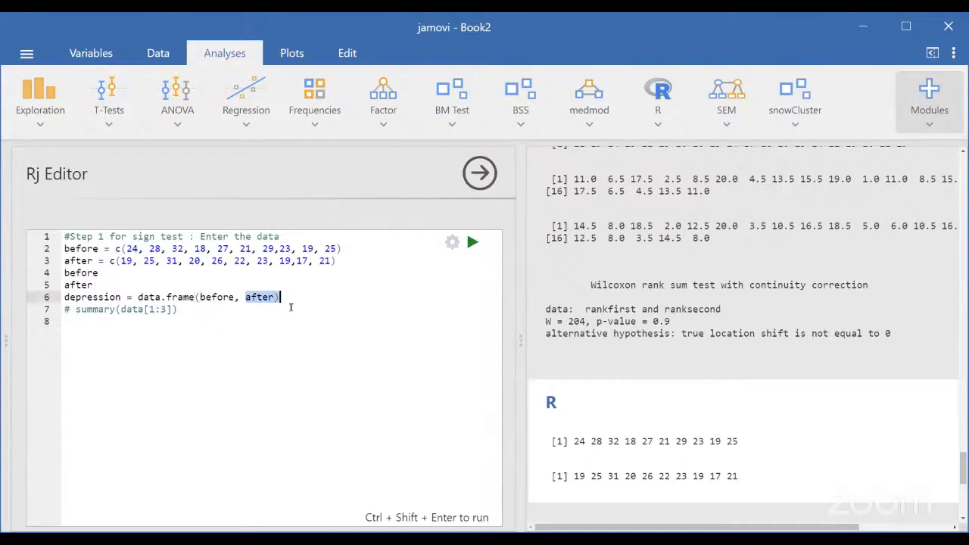
pyautogui.click(291, 306)
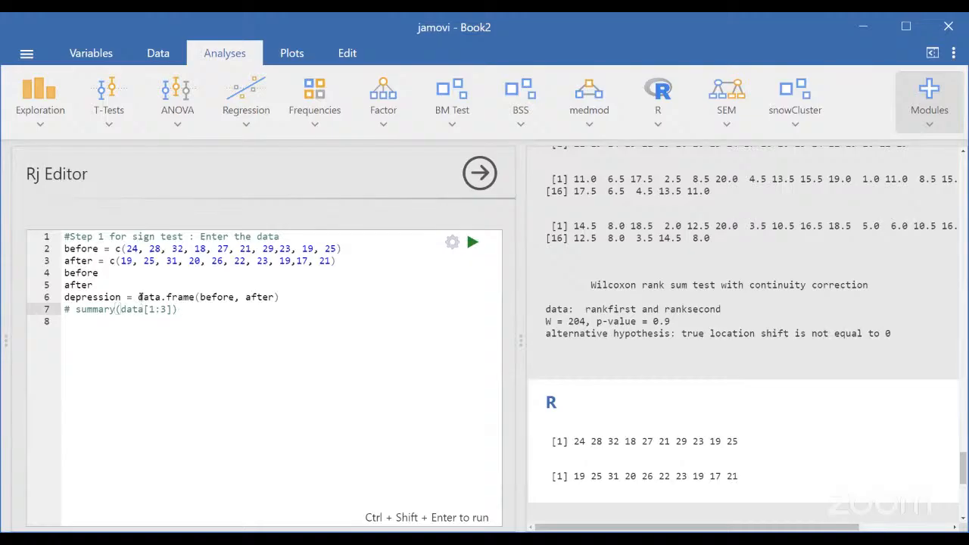
pyautogui.moveTo(137, 297); pyautogui.dragTo(197, 296)
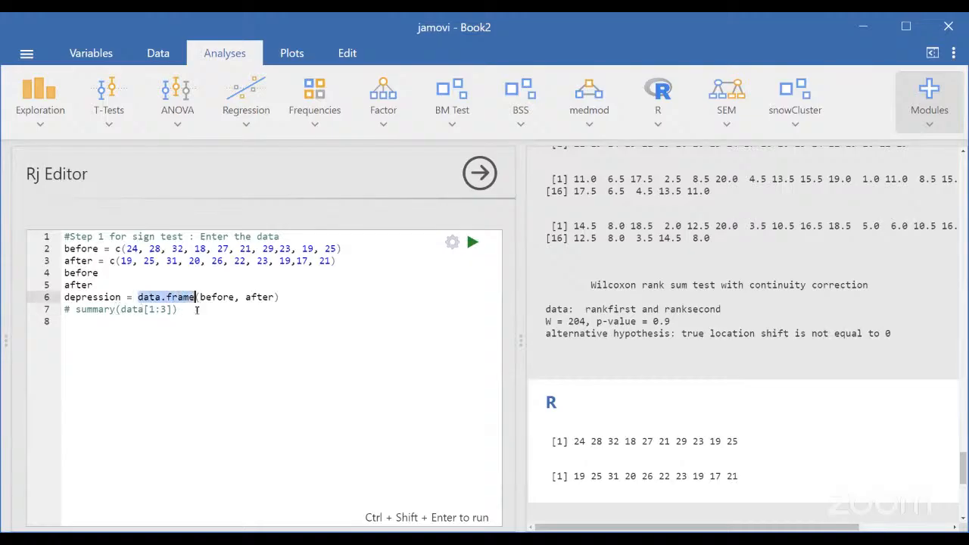
pyautogui.click(199, 309)
# Step: Add a depression print line below the data.frame assignment
pyautogui.moveTo(65, 297); pyautogui.dragTo(286, 296)
pyautogui.click(286, 297)
pyautogui.press('Return')
pyautogui.write('depression')
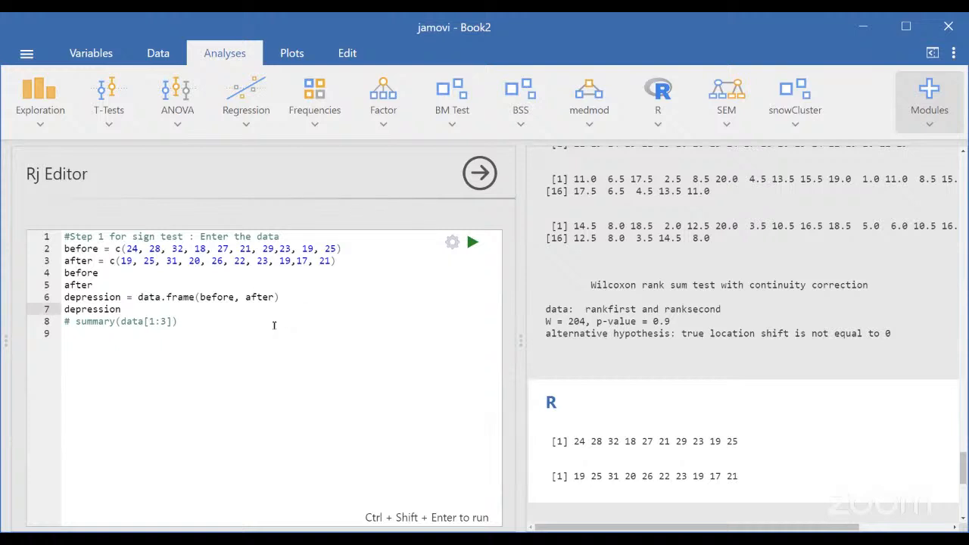
# Step: Run the data.frame assignment and the depression line to print the before and after table
pyautogui.click(275, 324)
pyautogui.moveTo(66, 297); pyautogui.dragTo(121, 309)
pyautogui.click(472, 243)
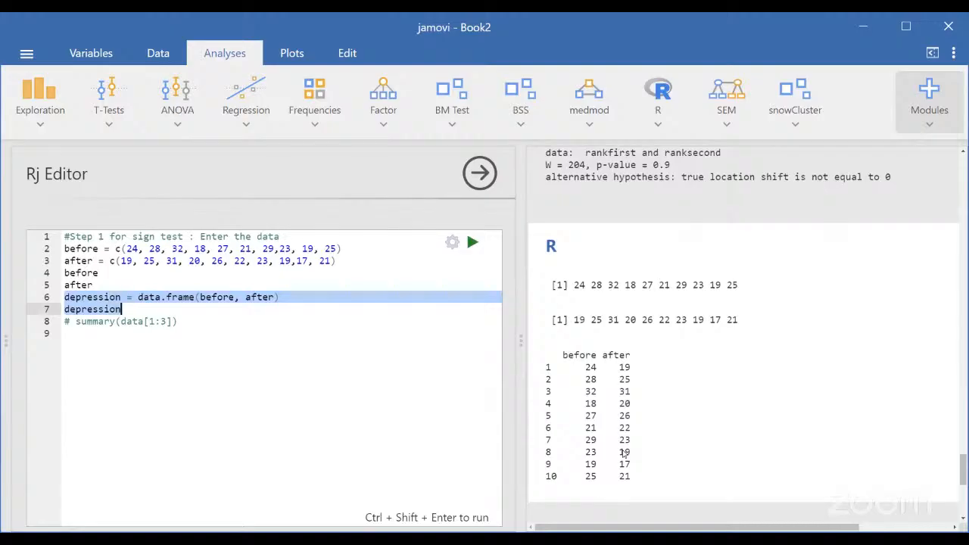
pyautogui.click(211, 315)
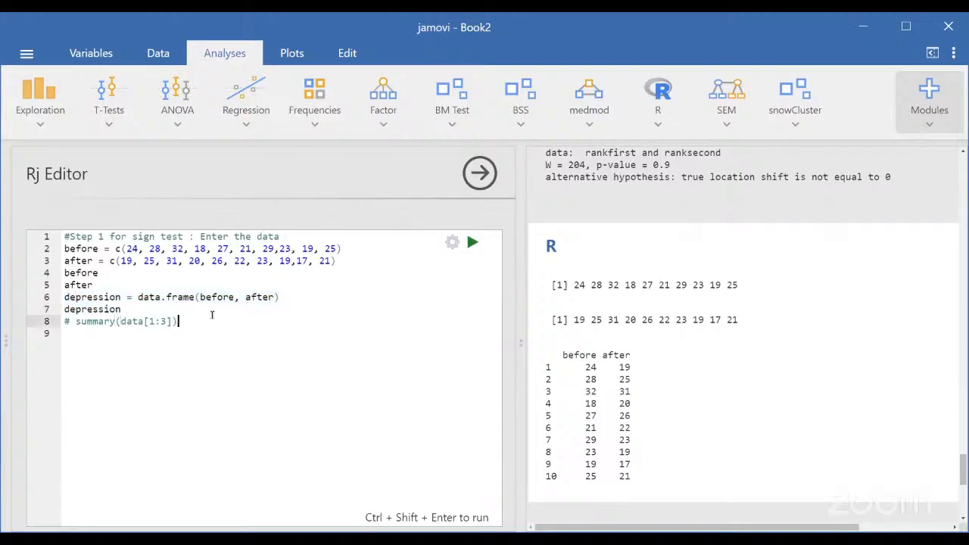
pyautogui.click(188, 309)
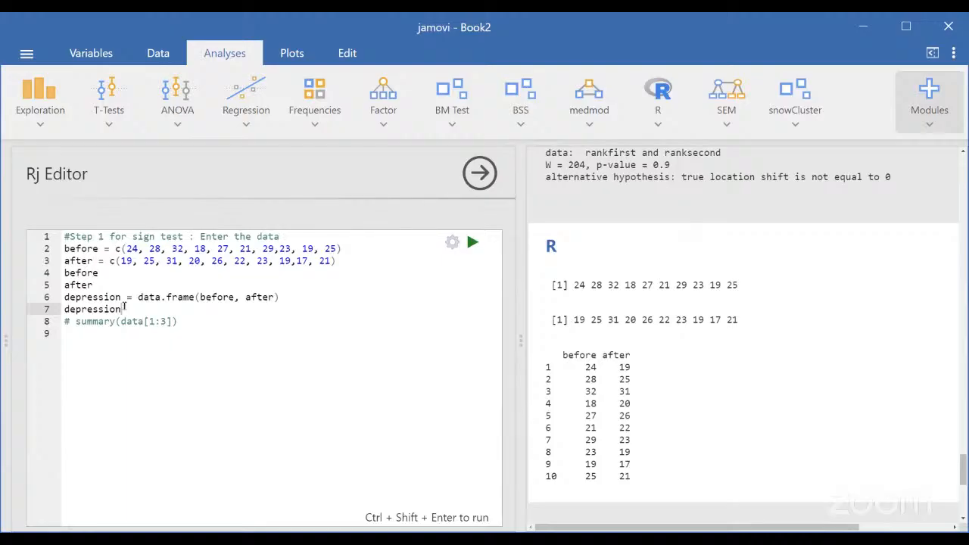
# Step: Add a "Step 2: Calculate the differences" comment, the line depression$diff = depression$before - depression$after and a depression$diff print line below depression
pyautogui.press('Return')
pyautogui.write('#Step 2: Calculate the differences depression$diff = depression$before - depression$after depression$diff')
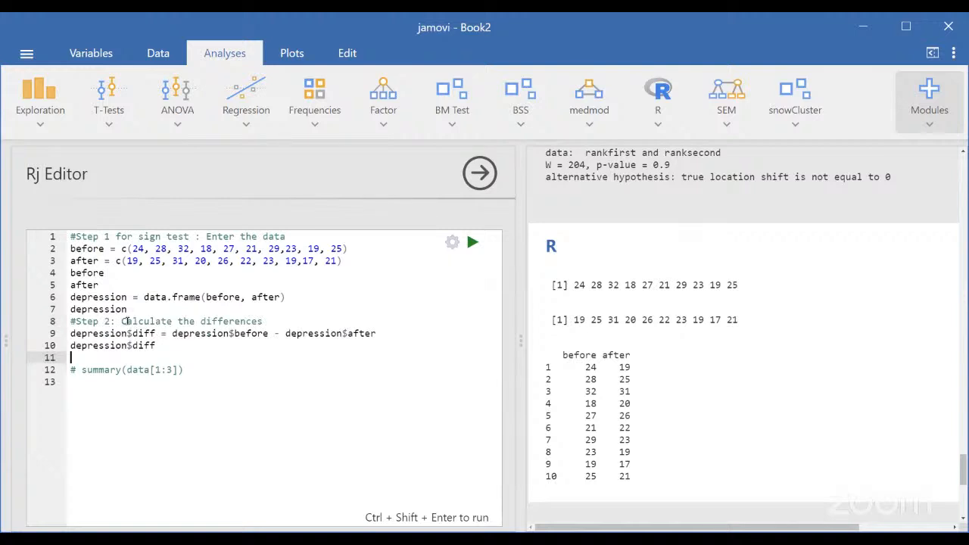
pyautogui.click(134, 345)
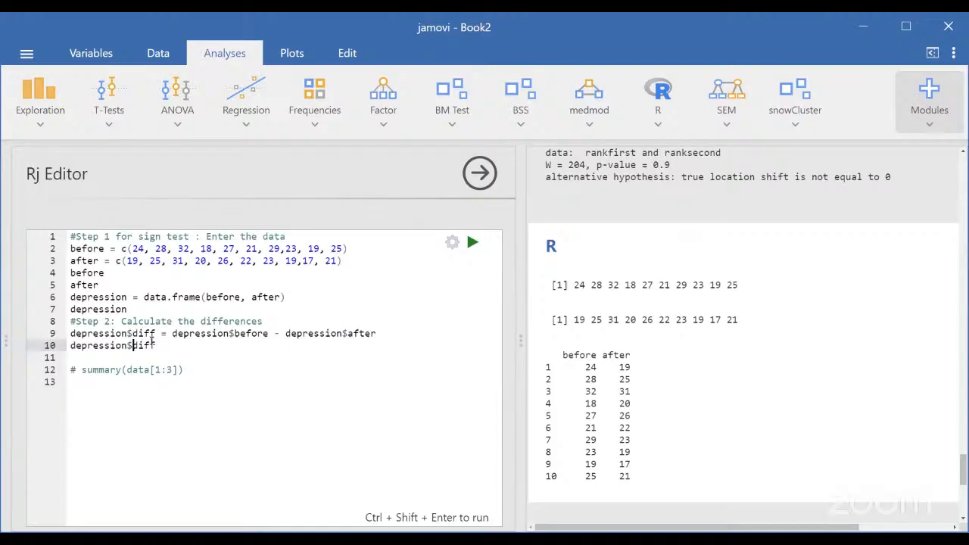
pyautogui.click(134, 333)
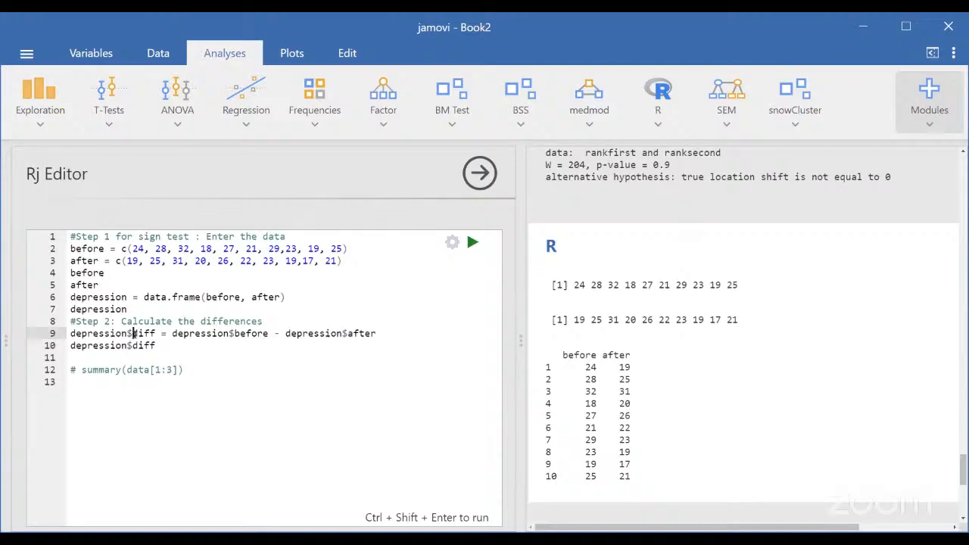
# Step: Run the depression$diff assignment and its print line to output the before-minus-after differences
pyautogui.moveTo(71, 333); pyautogui.dragTo(157, 345)
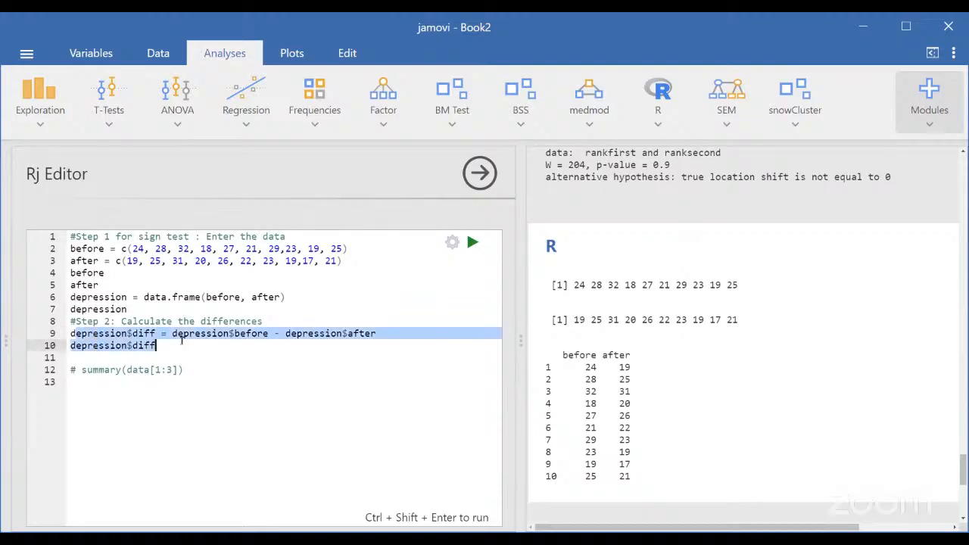
pyautogui.click(234, 345)
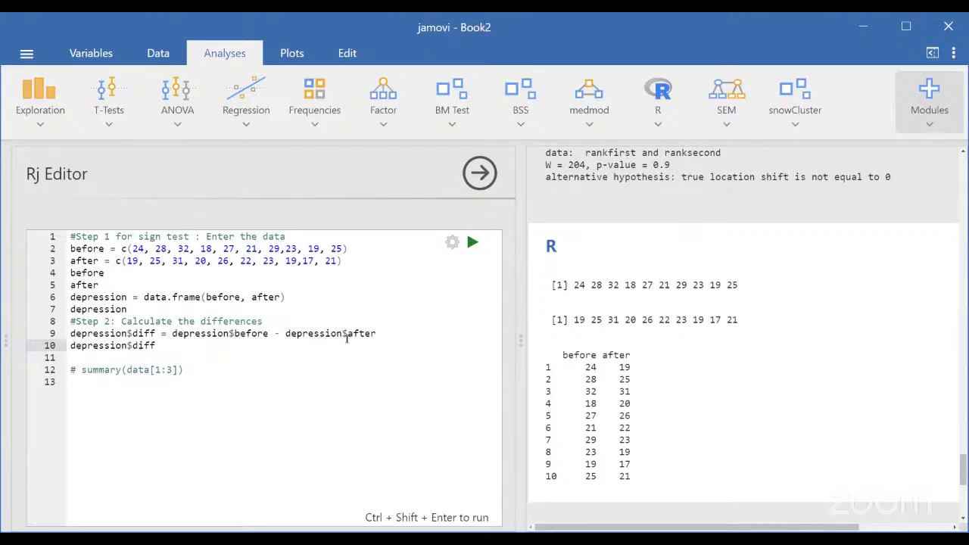
pyautogui.moveTo(70, 333); pyautogui.dragTo(171, 342)
pyautogui.click(473, 243)
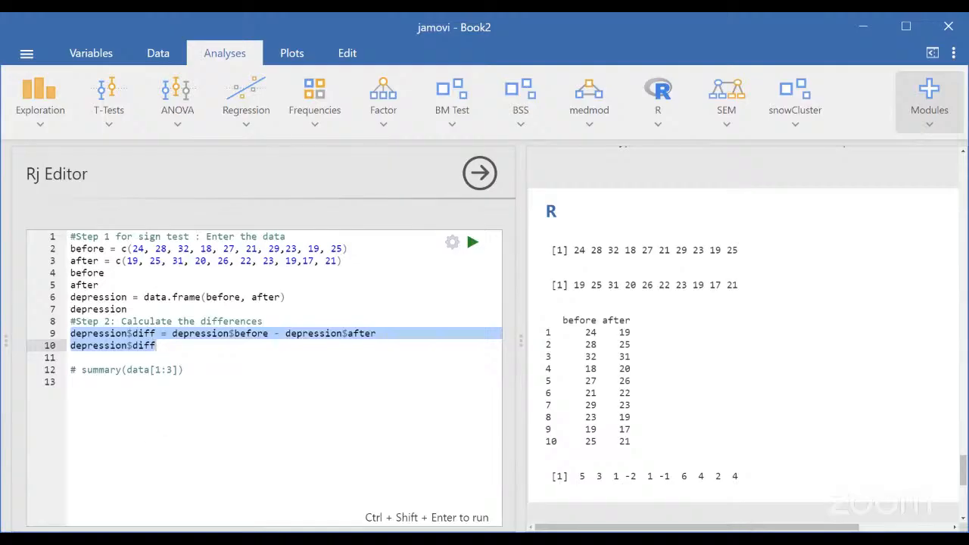
# Step: Add a "Step 3: Perform the Sign Test using binom.test" comment and binom.test(sum(depression$ diff > 0), length(depression$diff), p =0.5, alternative = "two.sided")
pyautogui.click(187, 348)
pyautogui.press('Return')
pyautogui.write('#Step 3: Perform the Sign Test using binom.test binom.test(sum(depression$ diff > 0), length(depression$diff), p =0.5, alternative = "two.sided")')
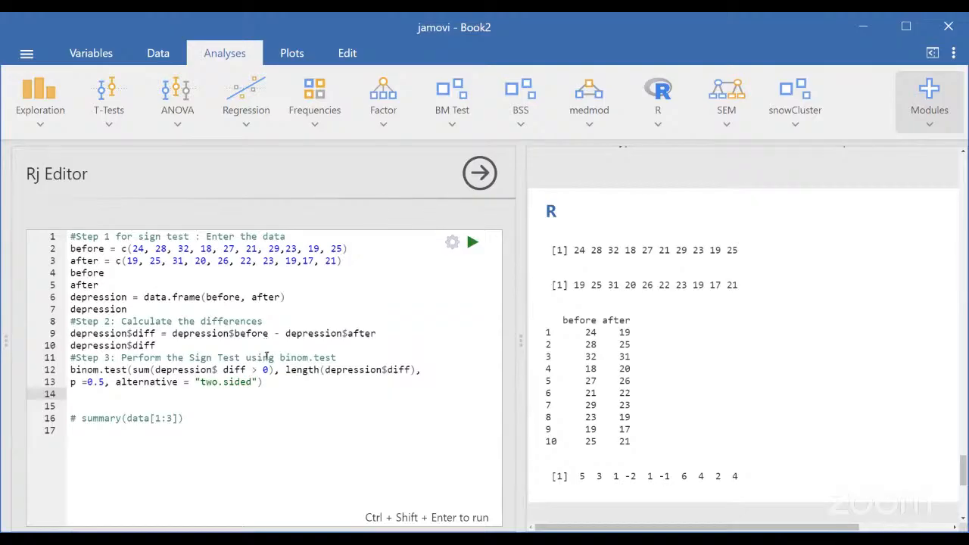
# Step: Run the two-line binom.test call to output the exact binomial test
pyautogui.click(335, 372)
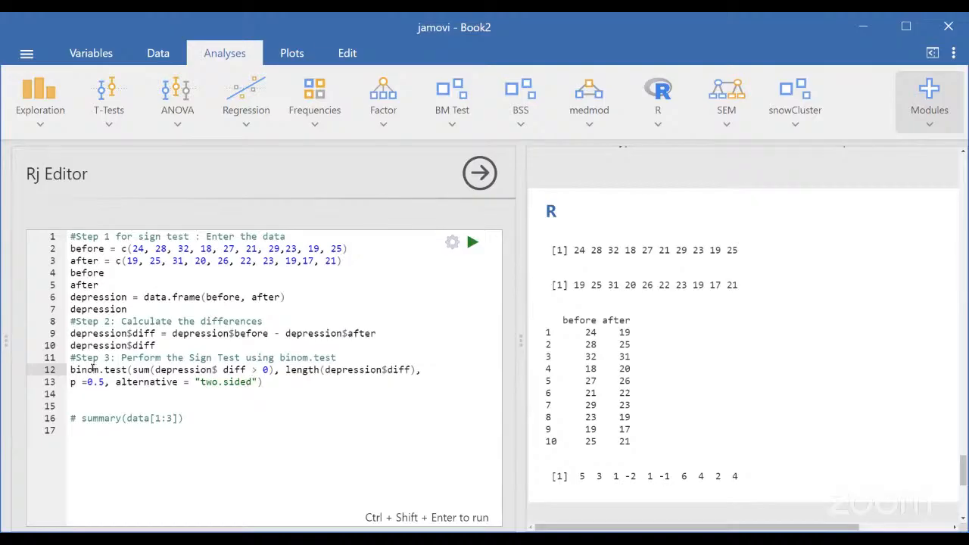
pyautogui.moveTo(70, 370); pyautogui.dragTo(270, 381)
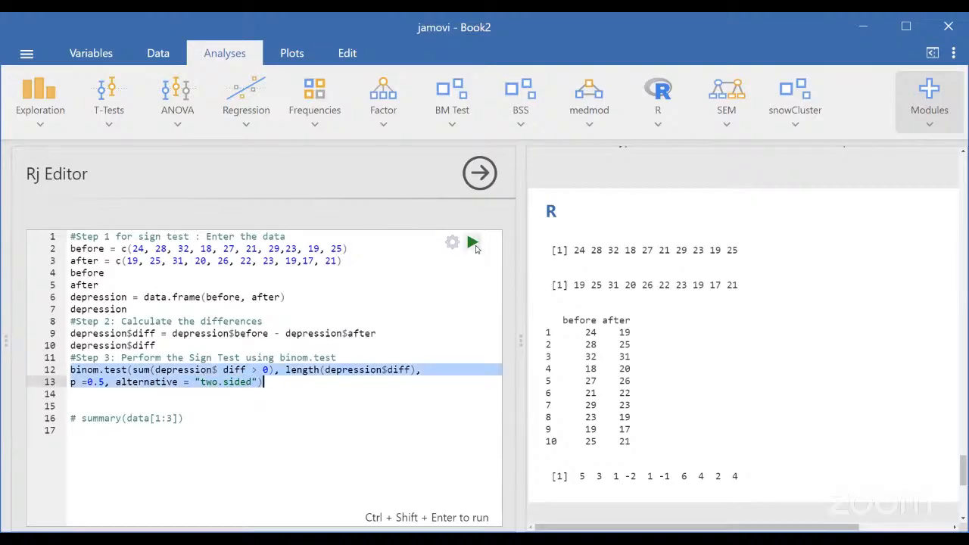
pyautogui.click(472, 243)
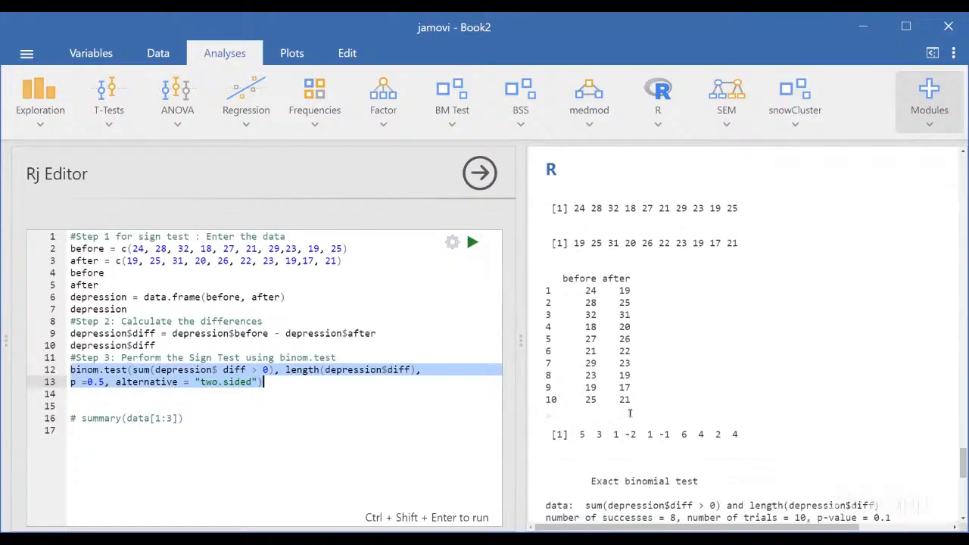
pyautogui.scroll(-3, 631, 417)
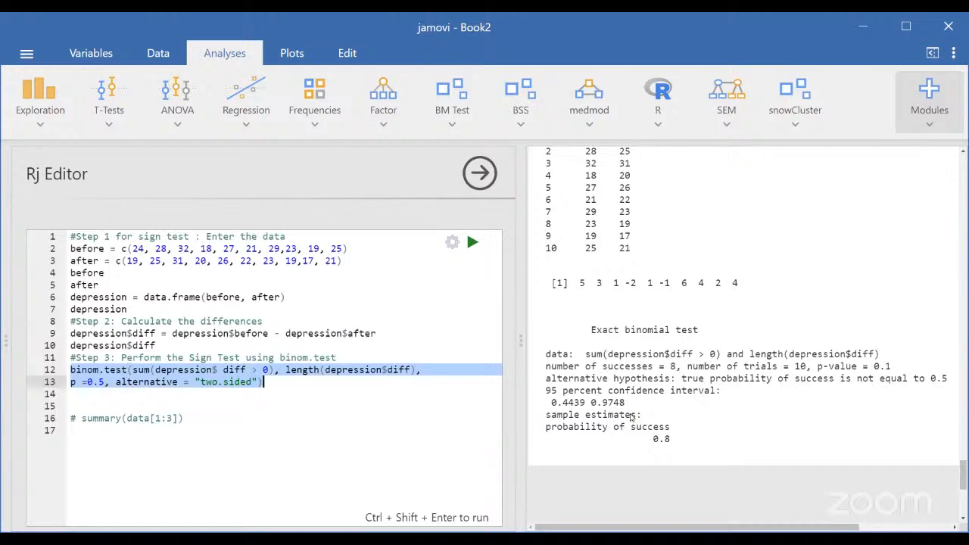
# Step: Examine the binom.test function, its sum, length, p and alternative arguments, and the exact binomial test output
pyautogui.click(400, 390)
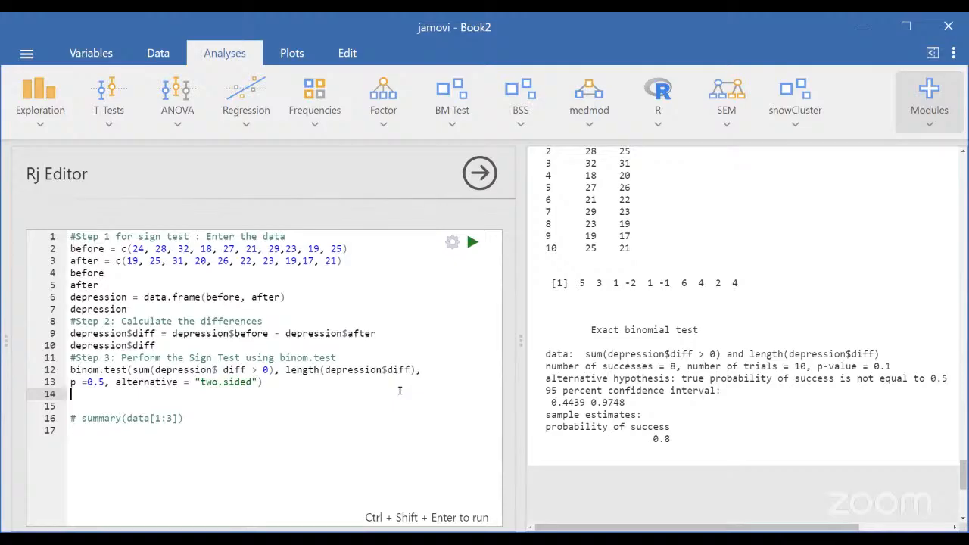
pyautogui.click(71, 370)
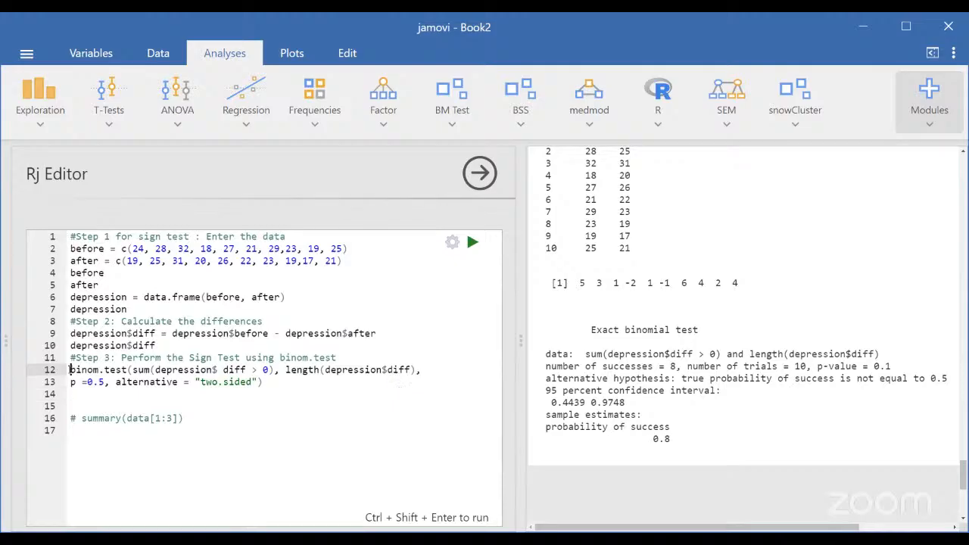
pyautogui.doubleClick(100, 369)
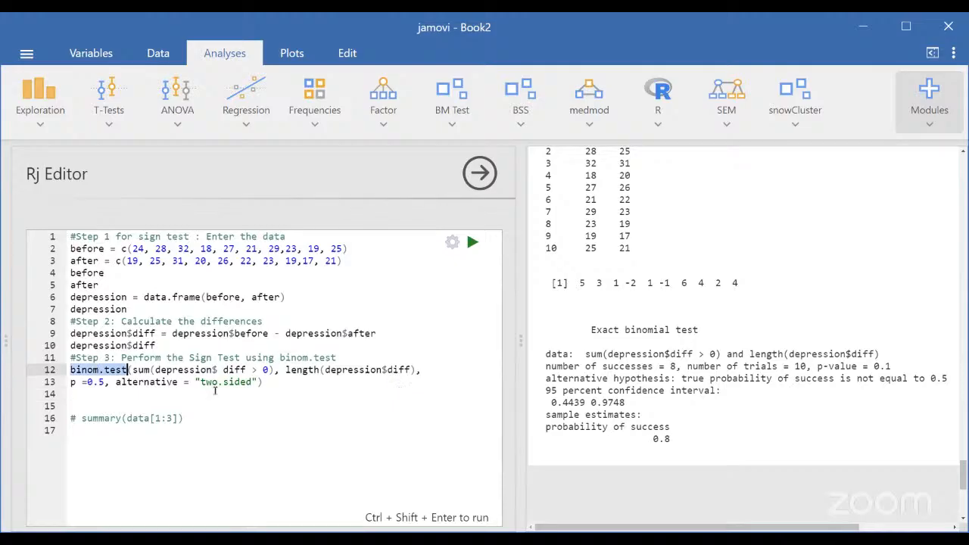
pyautogui.click(272, 390)
pyautogui.click(155, 369)
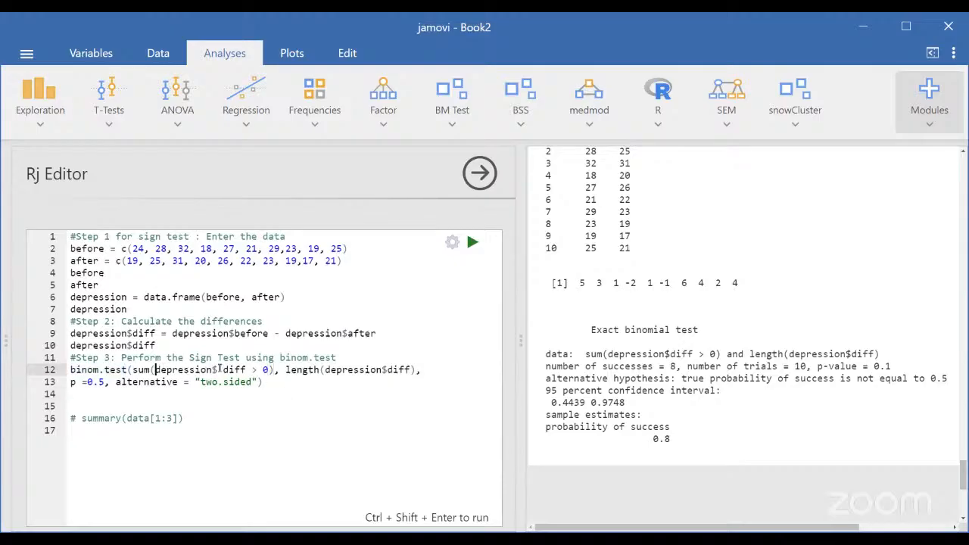
pyautogui.moveTo(216, 369); pyautogui.dragTo(248, 370)
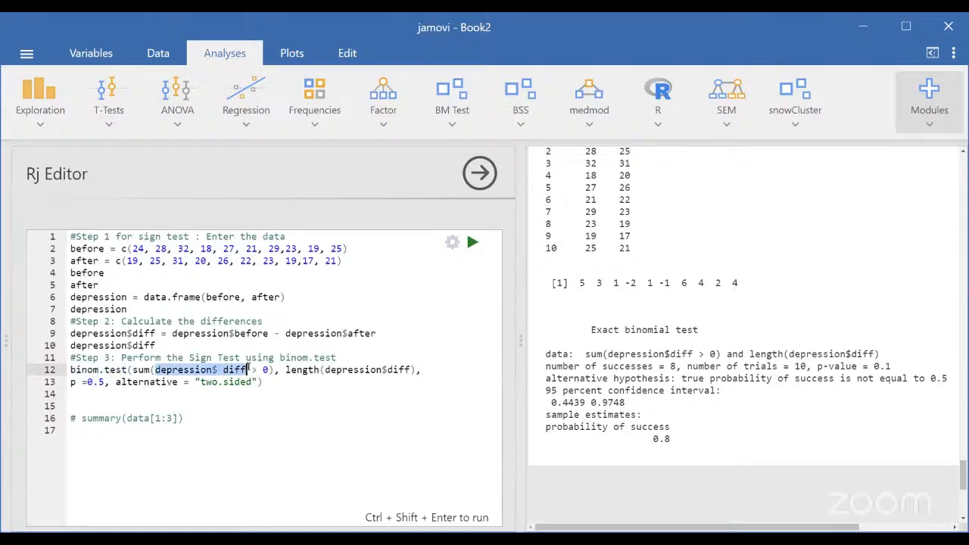
pyautogui.moveTo(325, 369); pyautogui.dragTo(418, 369)
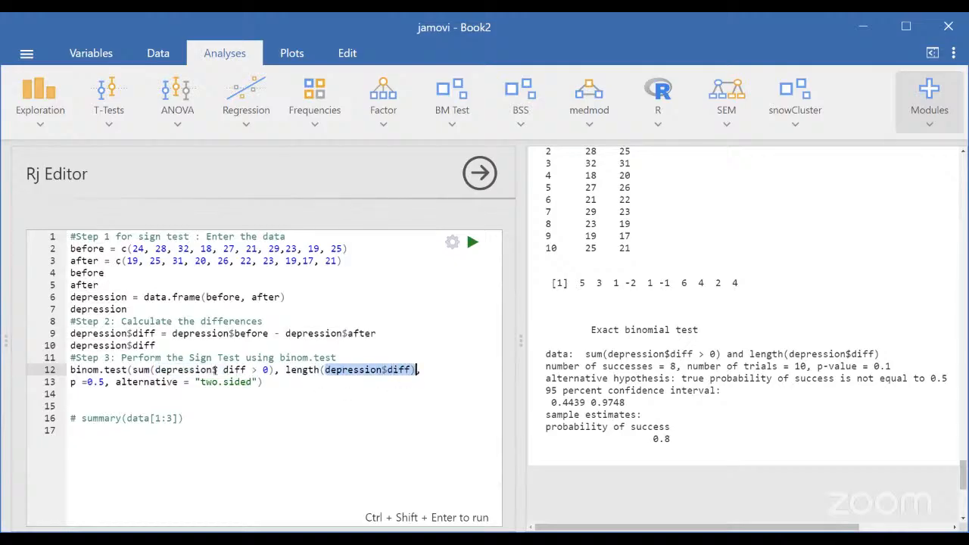
pyautogui.click(223, 369)
pyautogui.doubleClick(141, 370)
pyautogui.moveTo(286, 370); pyautogui.dragTo(322, 370)
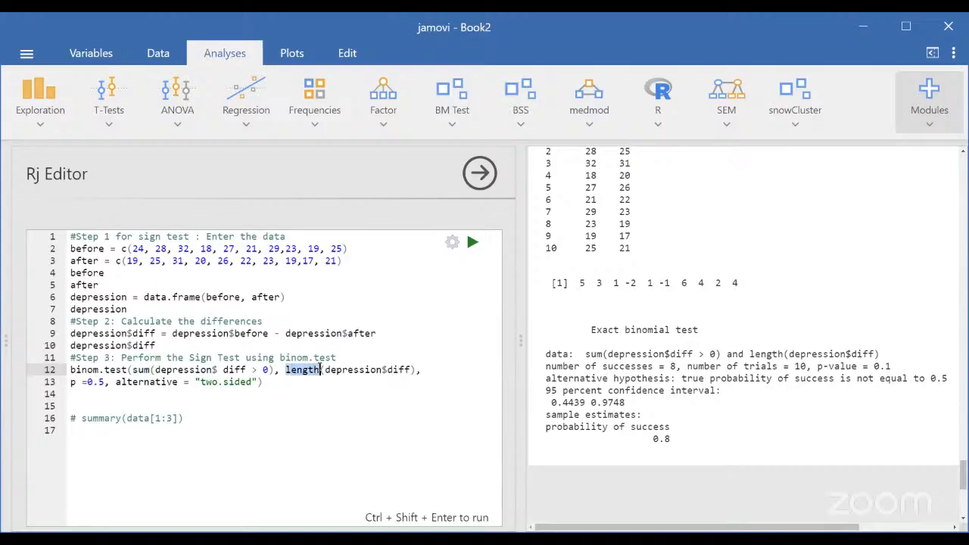
pyautogui.click(97, 383)
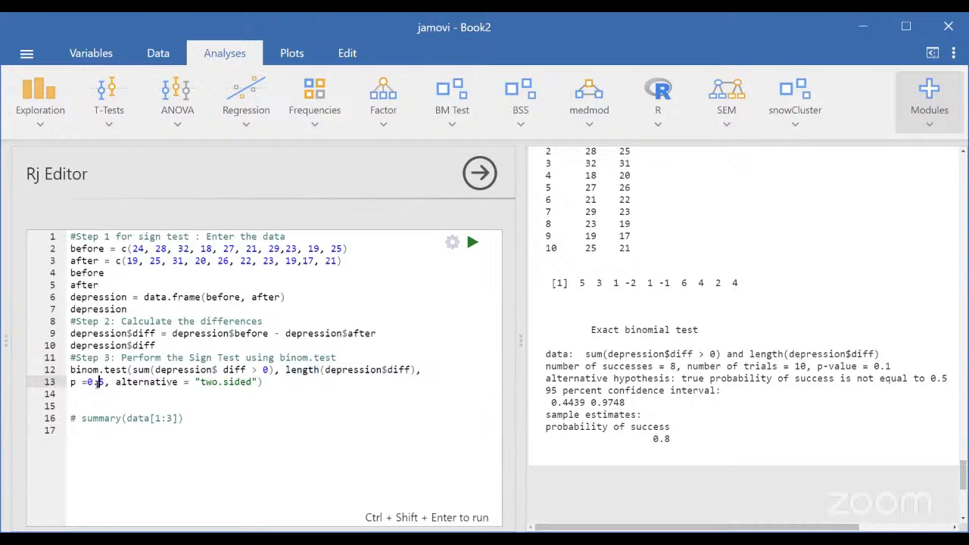
pyautogui.moveTo(115, 383); pyautogui.dragTo(259, 383)
pyautogui.click(284, 386)
pyautogui.click(690, 414)
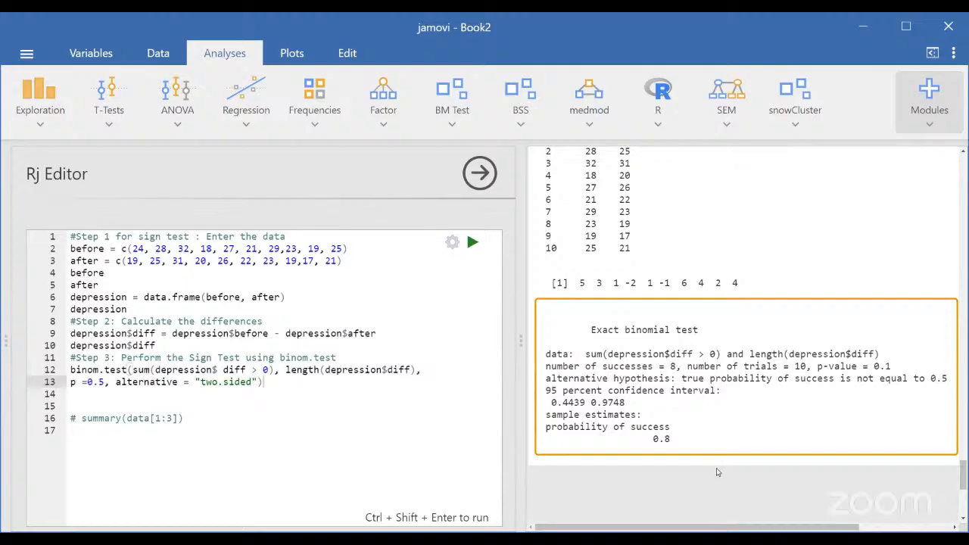
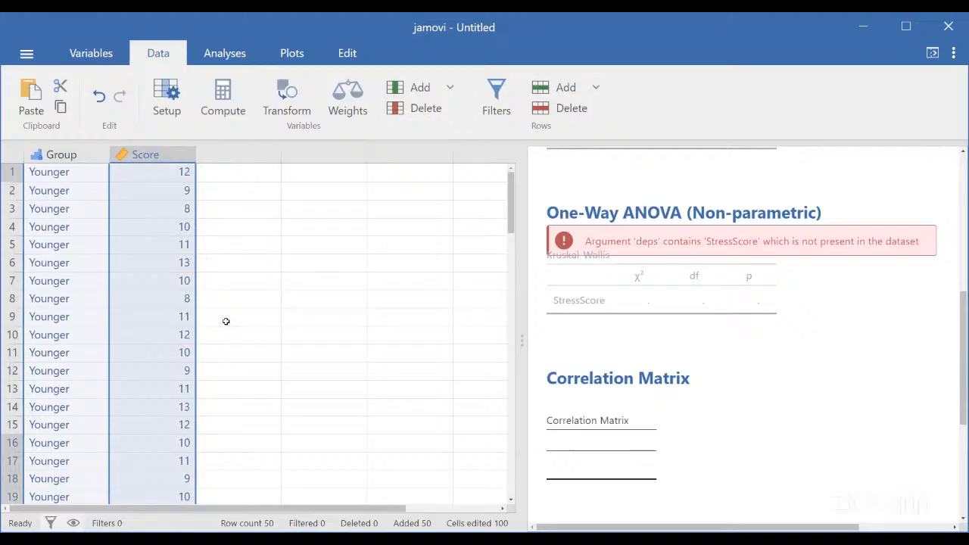
# Step: Copy all rows of the Group and Score columns into the two empty columns beside them
pyautogui.click(69, 172)
pyautogui.scroll(-15, 125, 434)
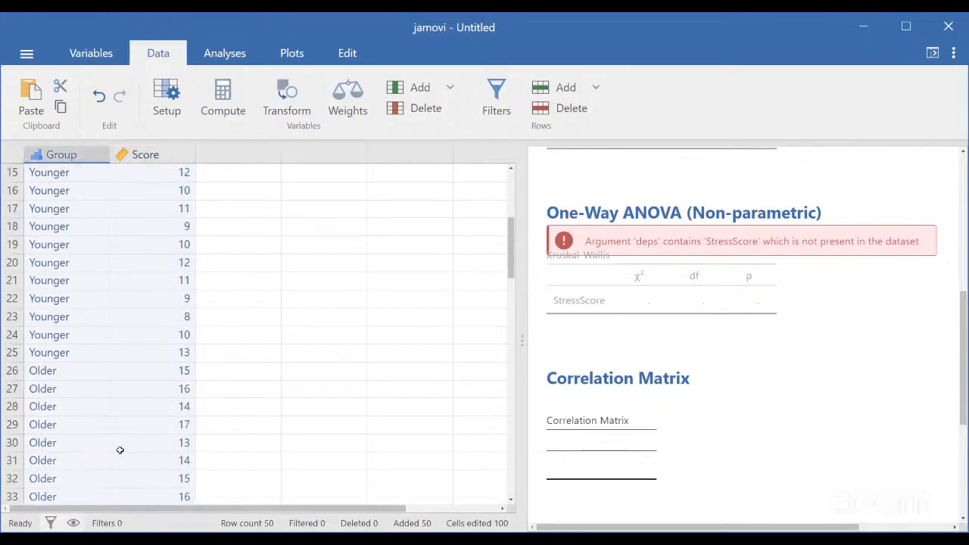
pyautogui.scroll(3, 99, 393)
pyautogui.scroll(-2, 98, 407)
pyautogui.keyDown('shift'); pyautogui.click(176, 356); pyautogui.keyUp('shift')
pyautogui.hotkey('ctrl', 'c')
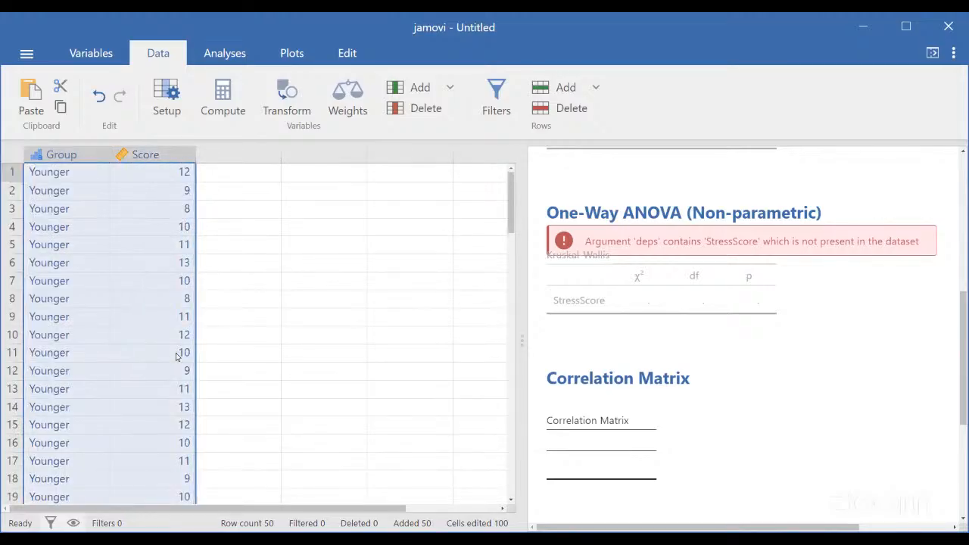
pyautogui.click(254, 172)
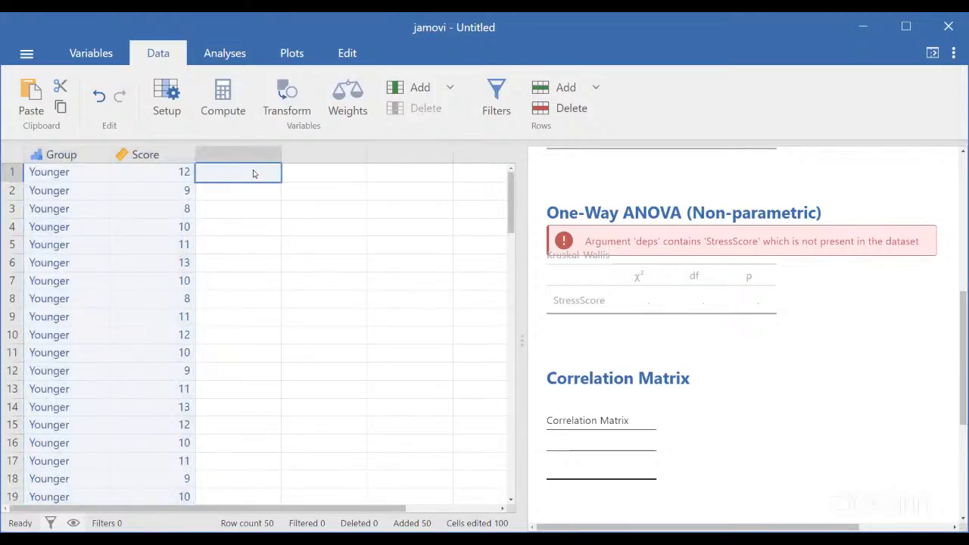
pyautogui.hotkey('ctrl', 'v')
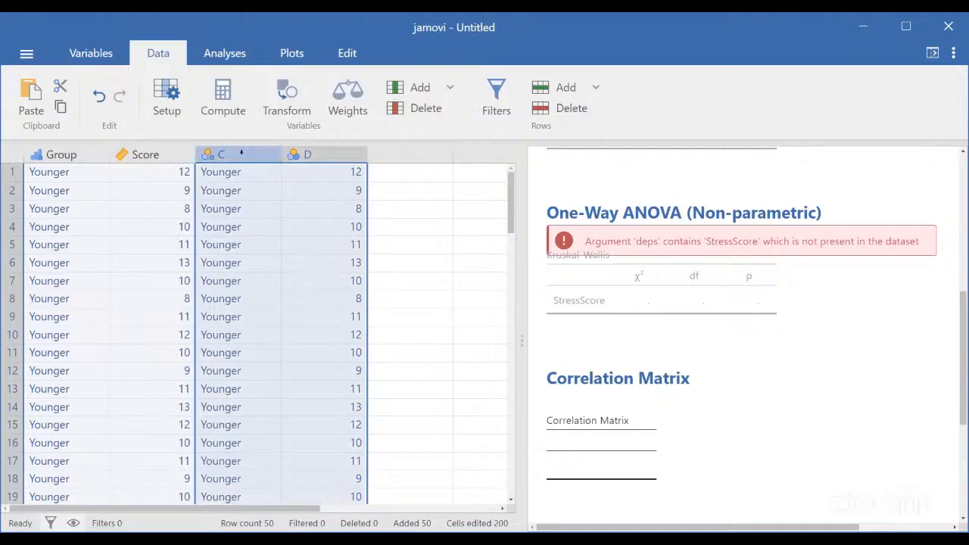
# Step: Rename variable C as Group and set its measure type to Ordinal
pyautogui.click(240, 152)
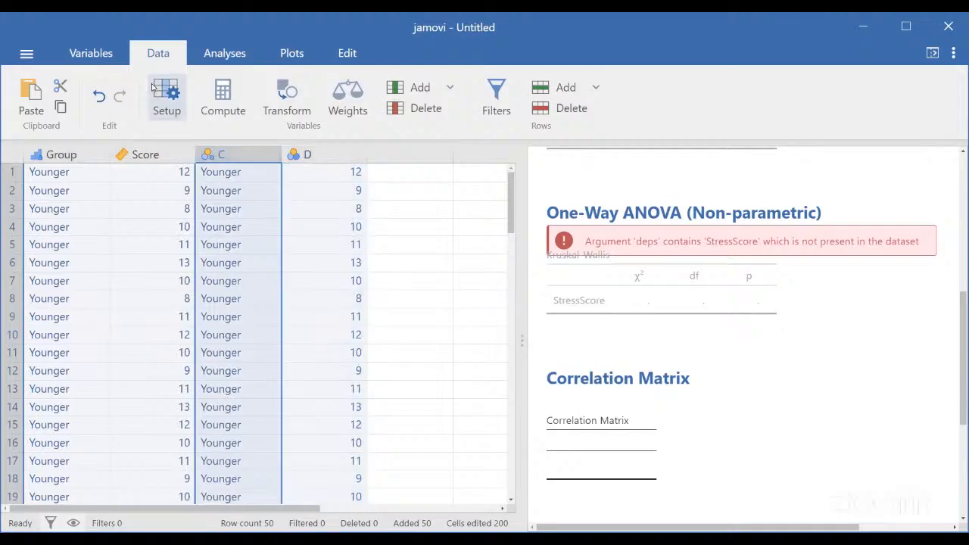
pyautogui.click(112, 63)
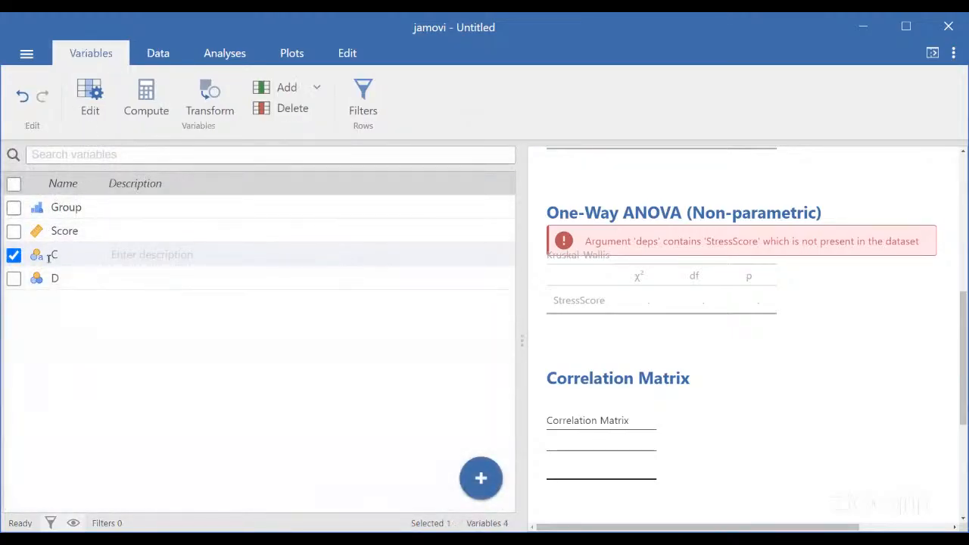
pyautogui.click(88, 99)
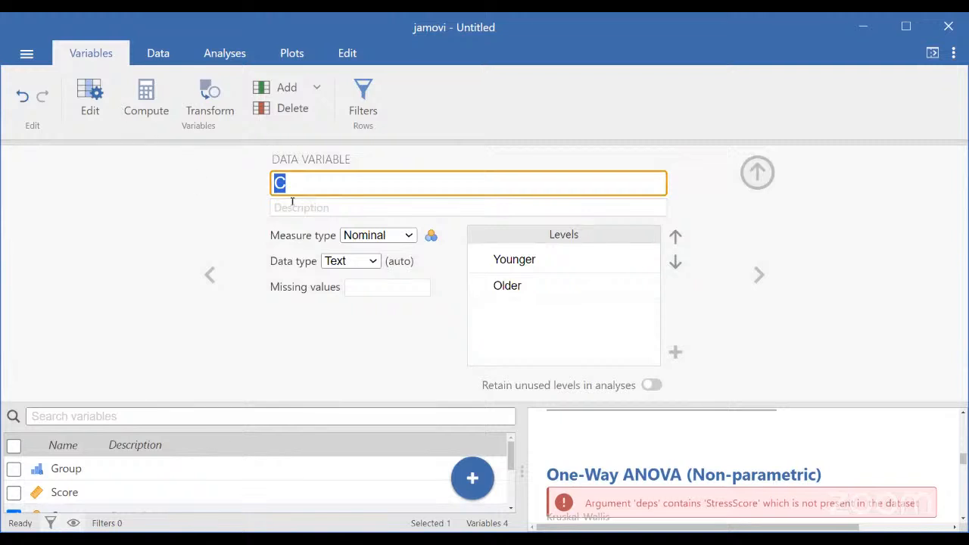
pyautogui.write('Group')
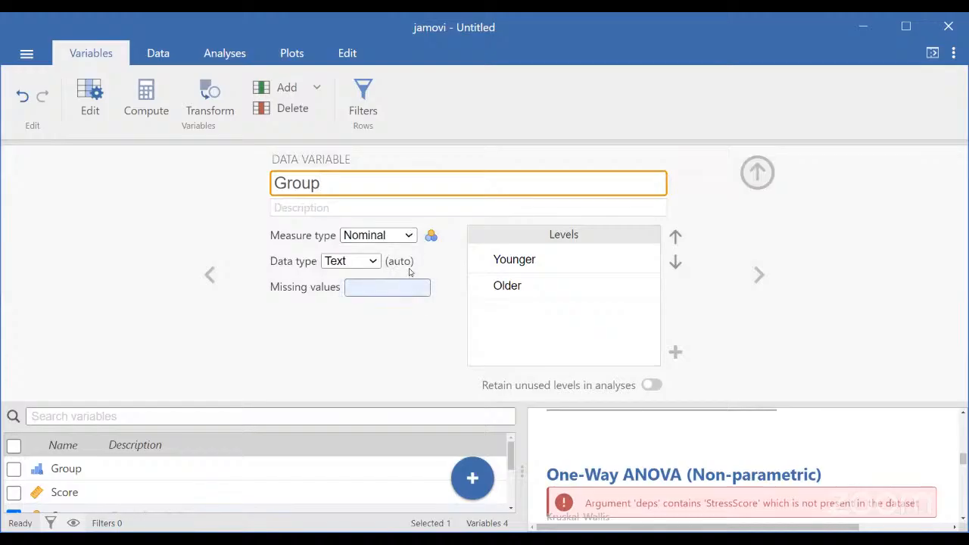
pyautogui.click(406, 235)
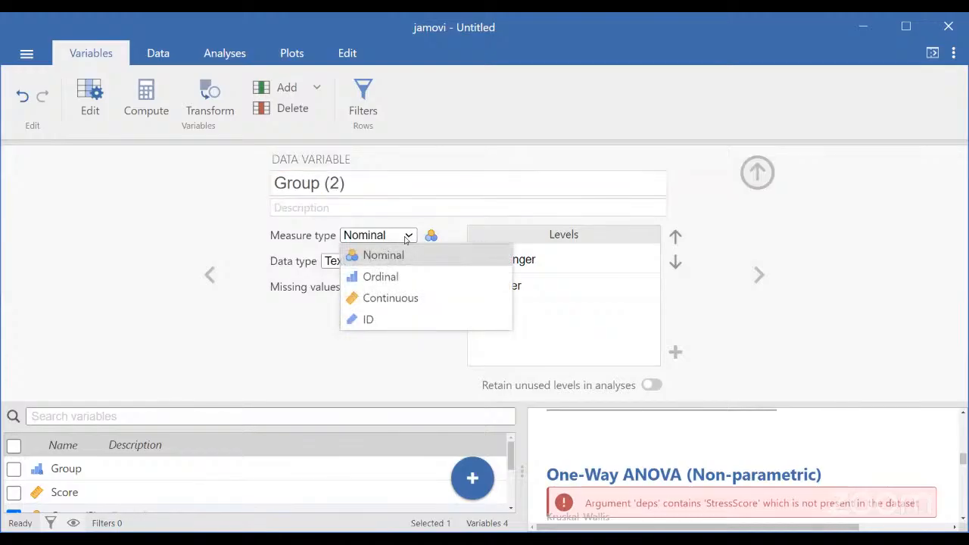
pyautogui.click(380, 278)
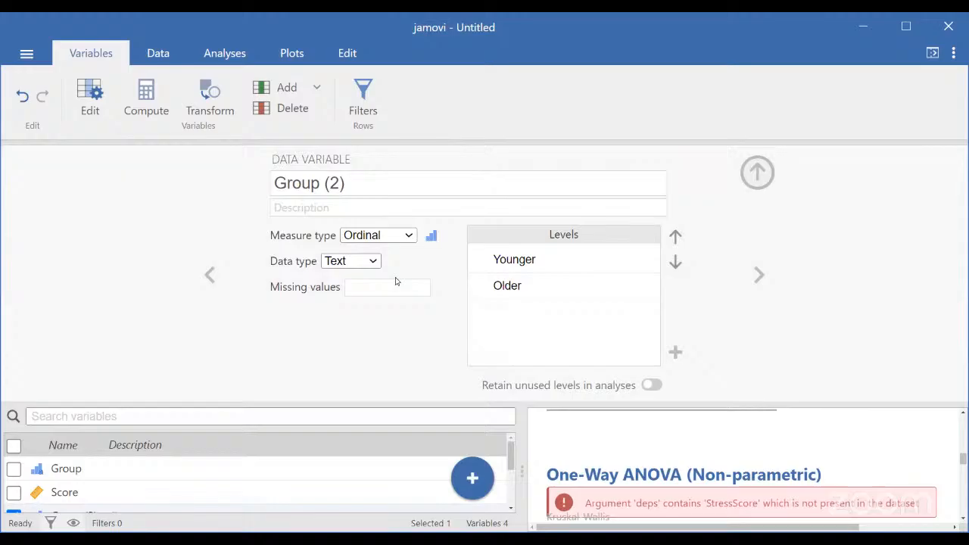
# Step: Rename variable D as Score and set its measure type to Continuous
pyautogui.scroll(-2, 75, 490)
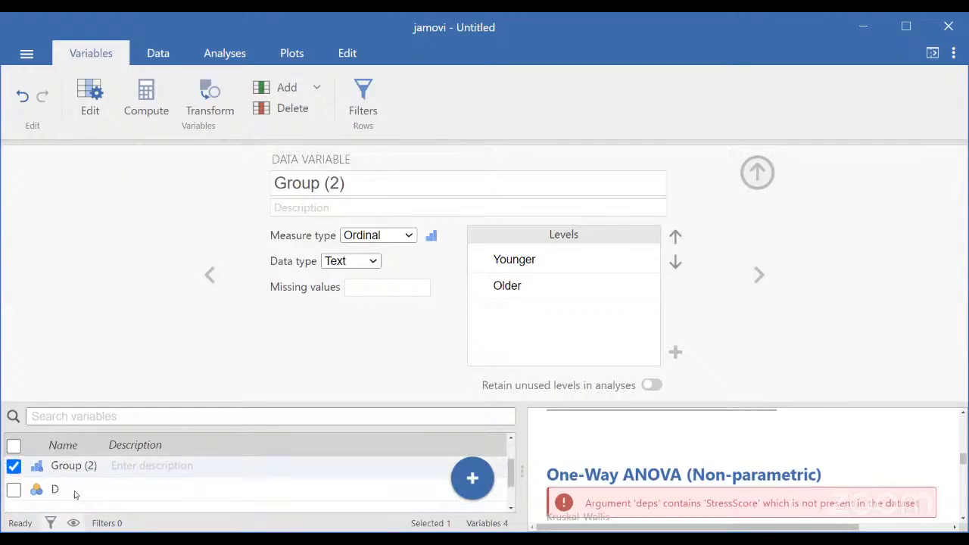
pyautogui.click(75, 490)
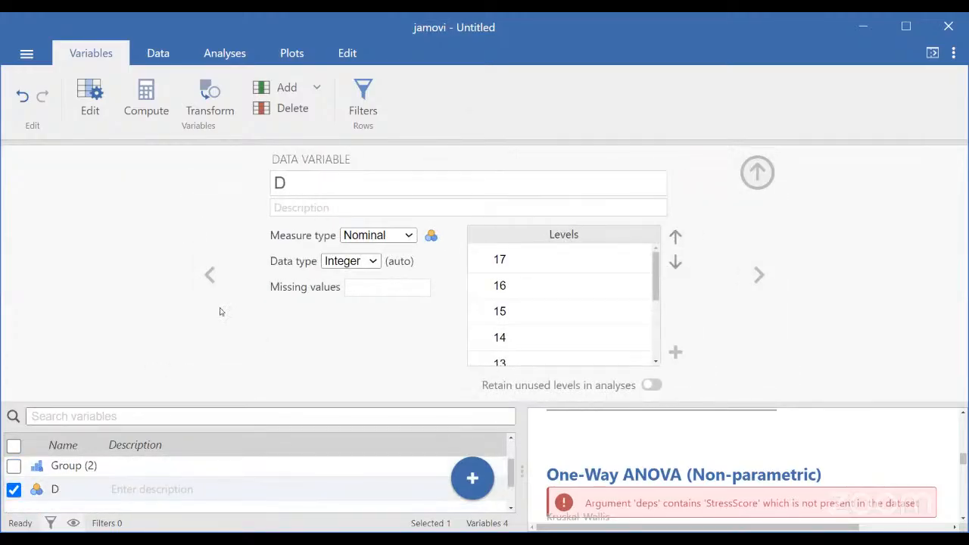
pyautogui.doubleClick(298, 183)
pyautogui.write('Score')
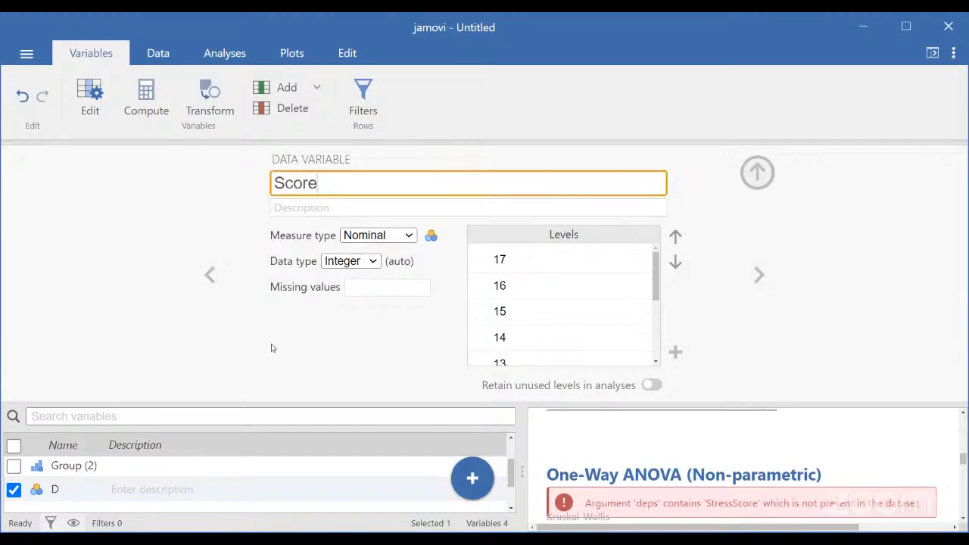
pyautogui.click(406, 235)
pyautogui.click(402, 298)
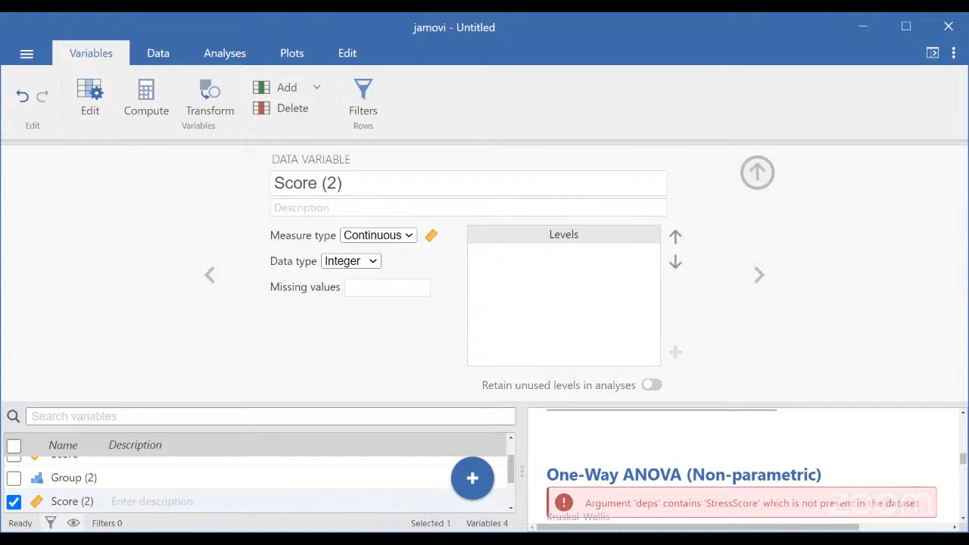
# Step: Set up an Independent Samples T-Test with Score as the dependent variable and Group as the grouping variable
pyautogui.click(225, 53)
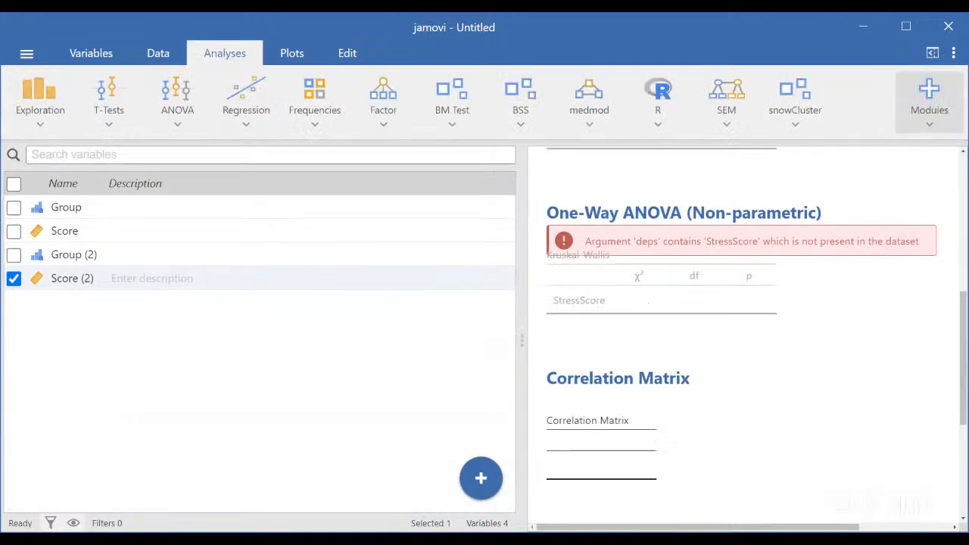
pyautogui.click(122, 107)
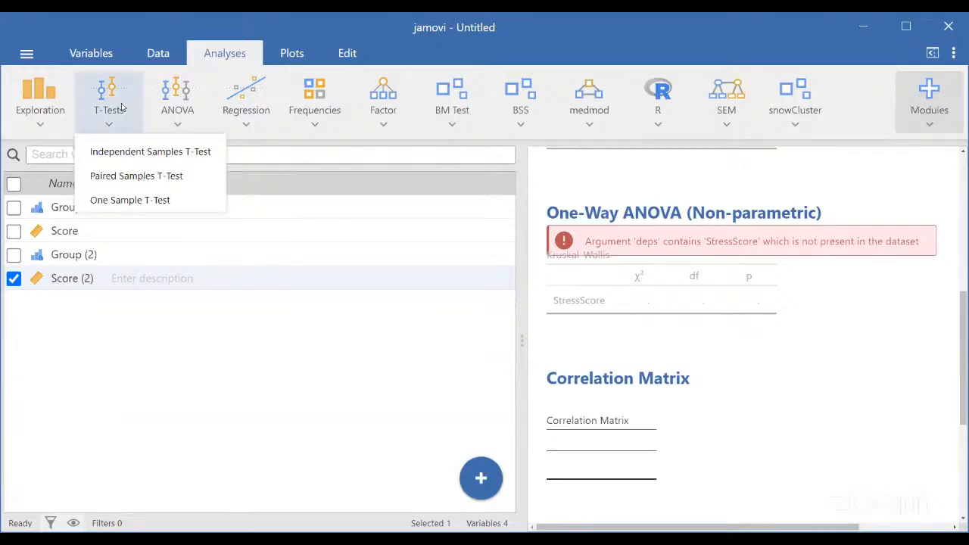
pyautogui.click(134, 153)
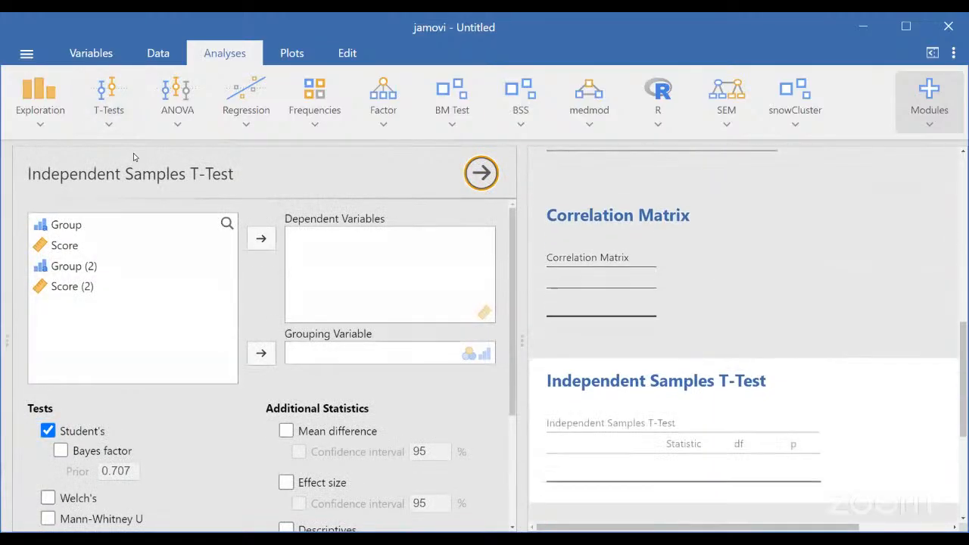
pyautogui.scroll(-2, 171, 421)
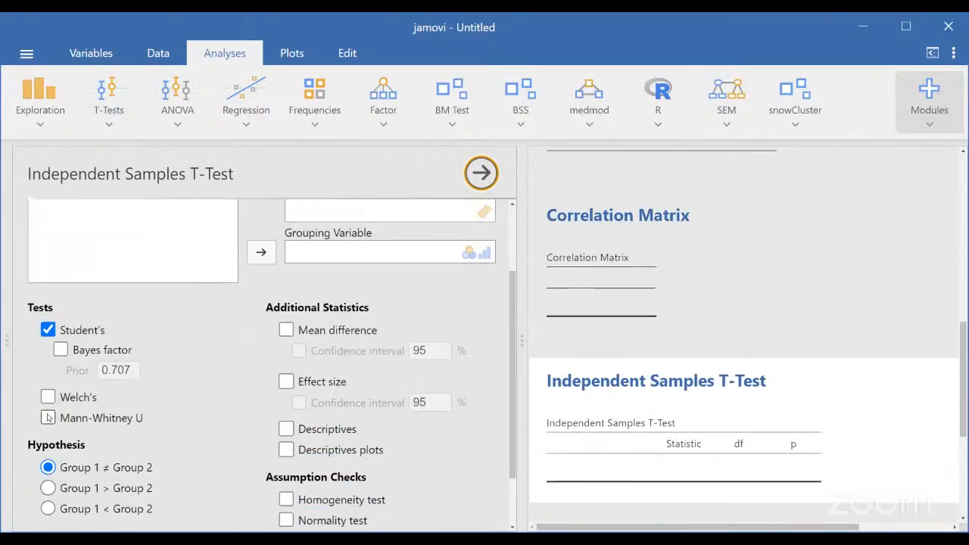
pyautogui.scroll(2, 227, 382)
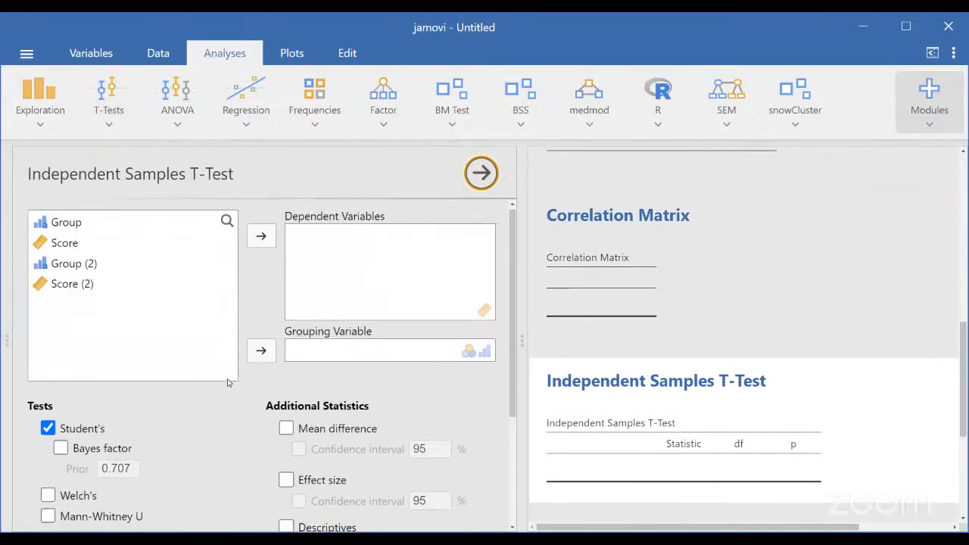
pyautogui.click(65, 250)
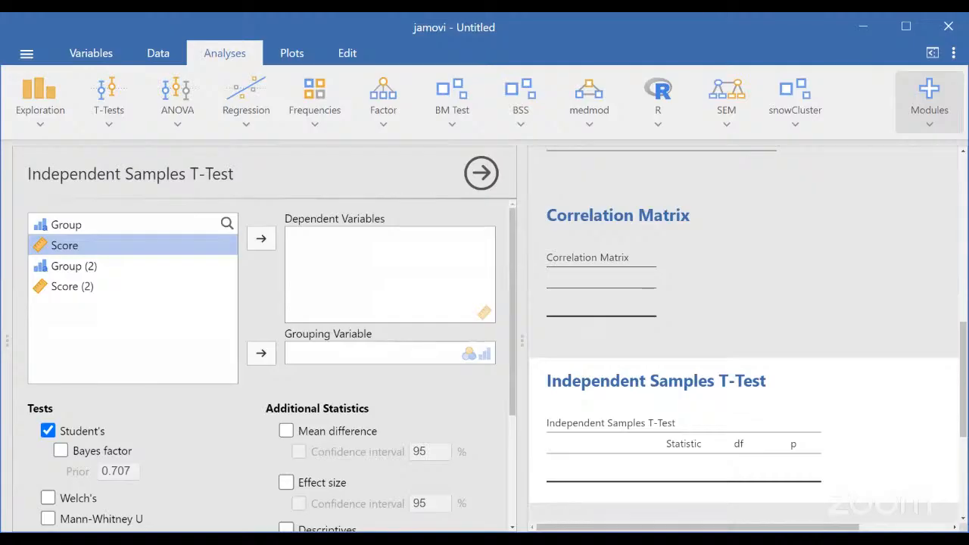
pyautogui.click(260, 238)
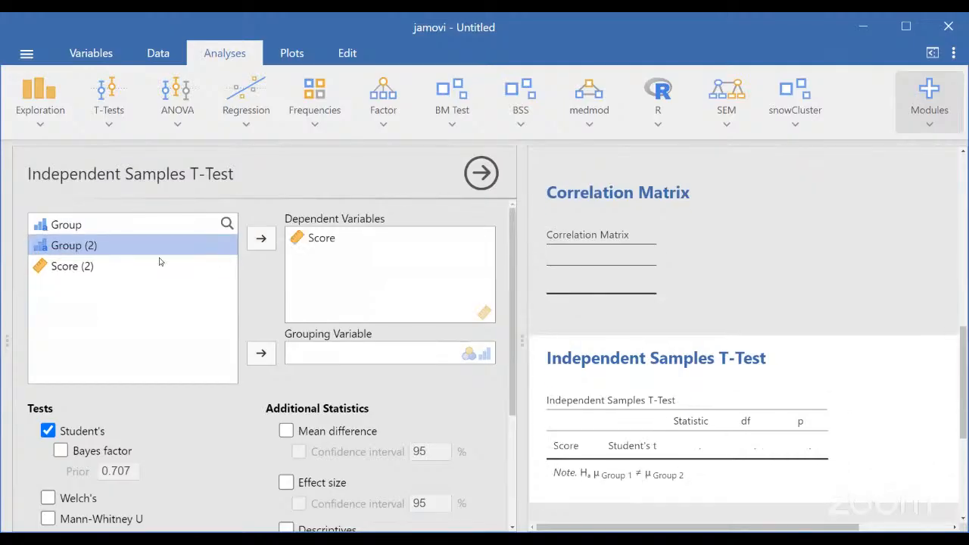
pyautogui.click(77, 229)
pyautogui.click(261, 353)
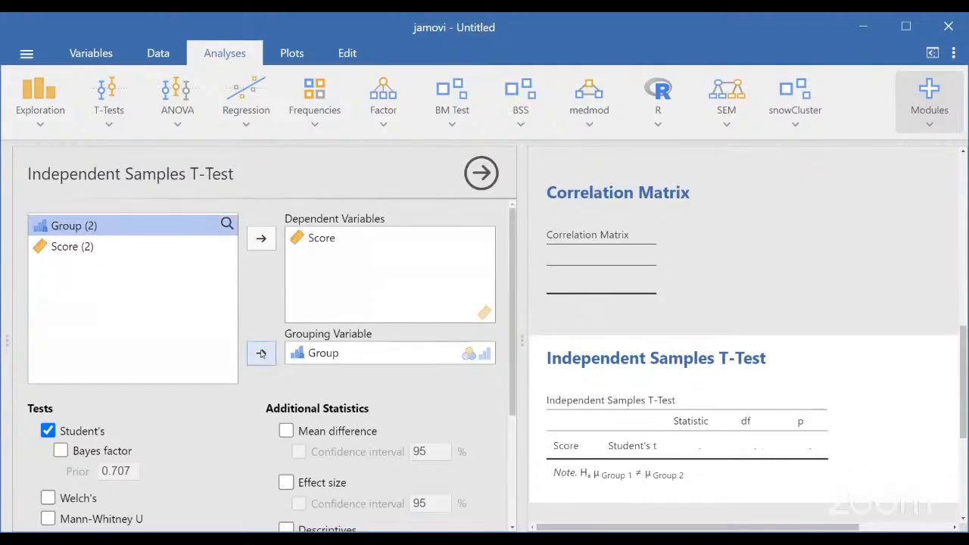
# Step: Add the Mann-Whitney U test to the comparison of Score by Group and review the results table
pyautogui.scroll(-2, 663, 392)
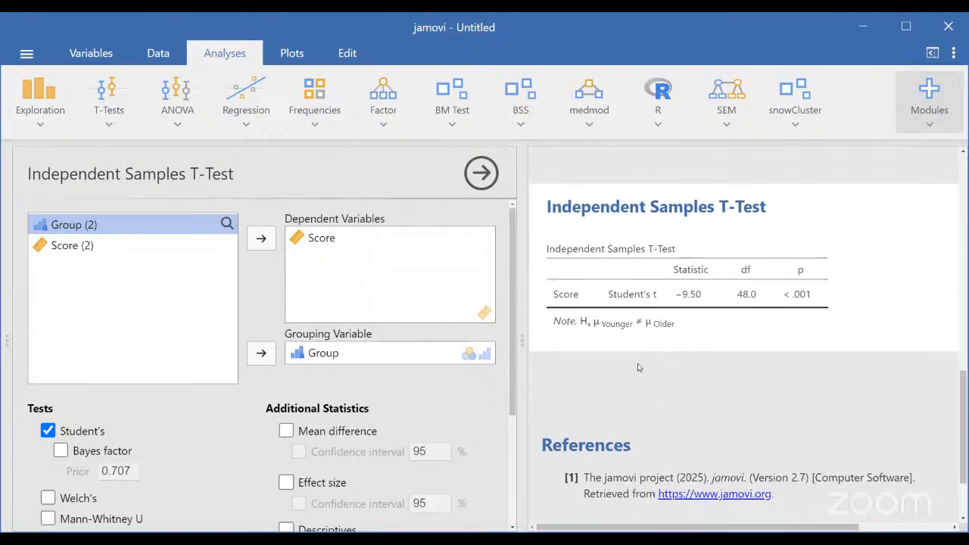
pyautogui.scroll(-3, 409, 398)
pyautogui.click(61, 420)
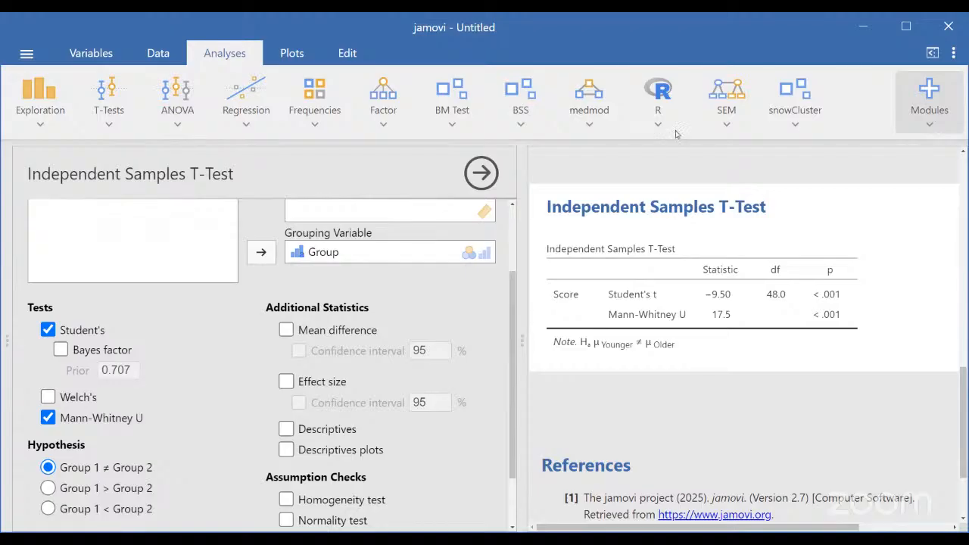
pyautogui.click(117, 103)
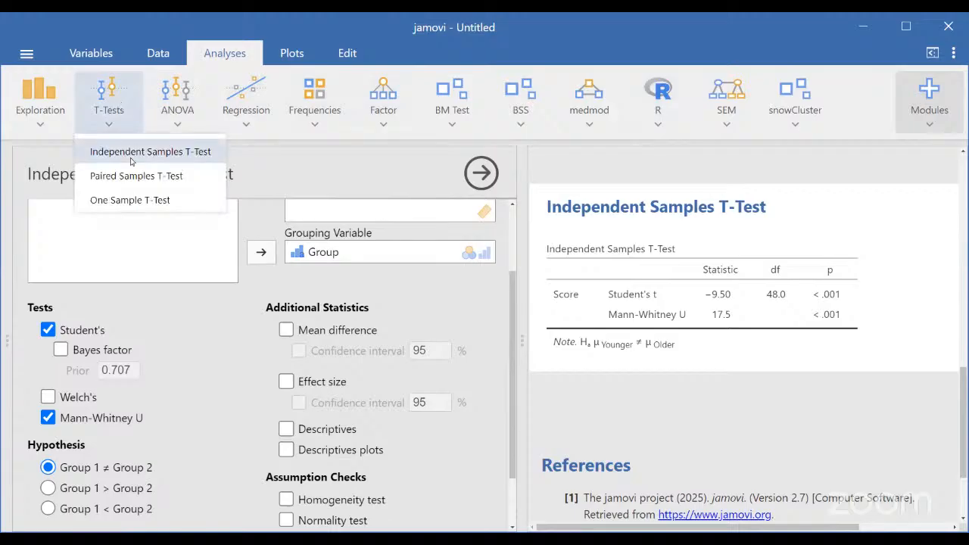
pyautogui.scroll(3, 365, 255)
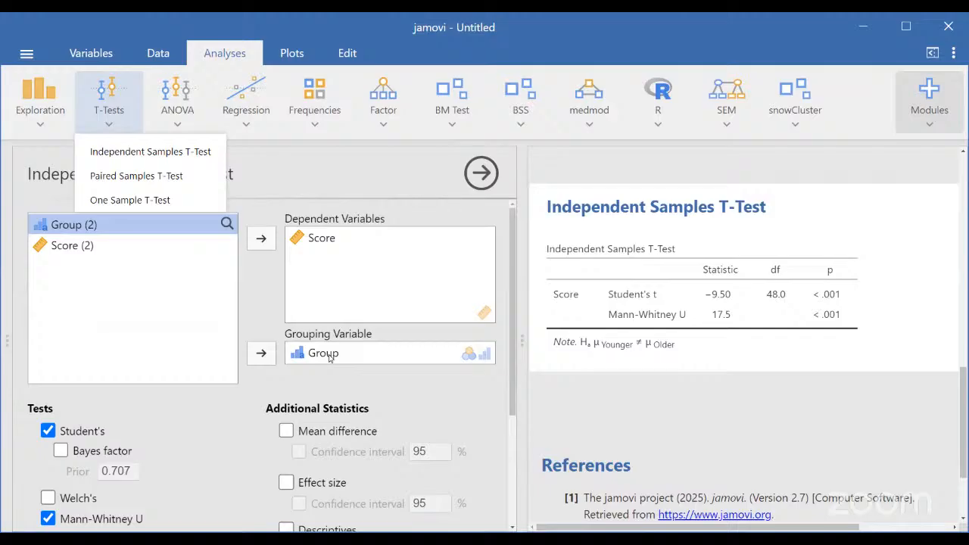
pyautogui.scroll(-2, 549, 359)
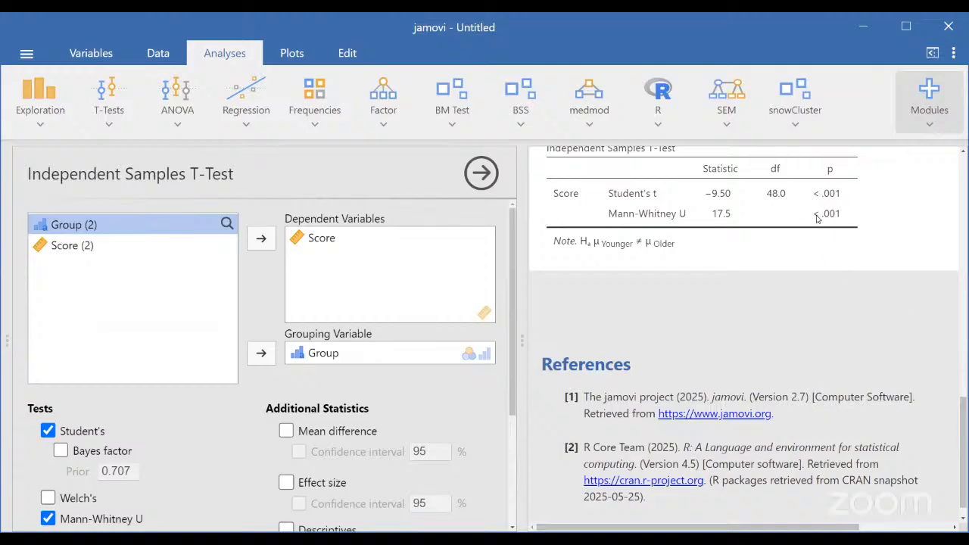
pyautogui.scroll(1, 740, 327)
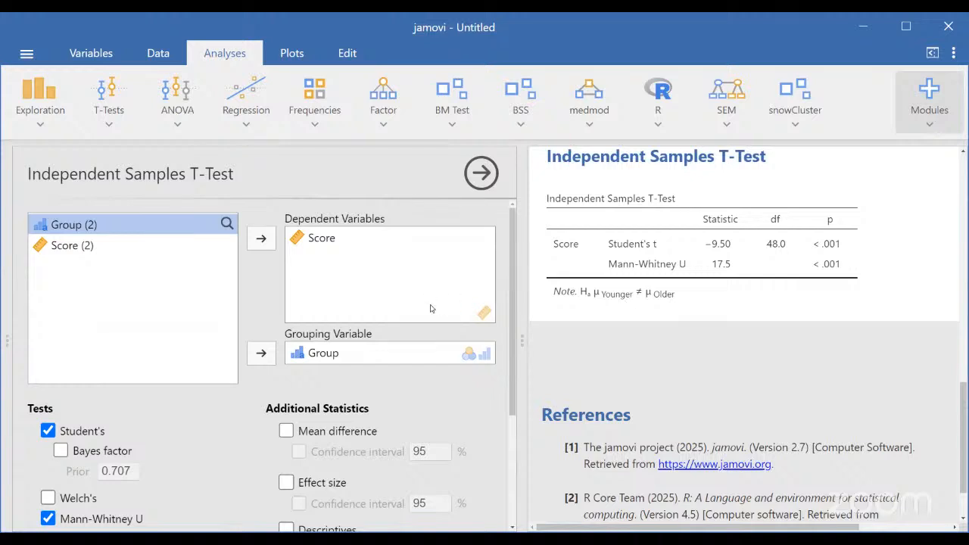
# Step: Try the mean difference statistic in the Independent Samples T-Test, then turn it off again
pyautogui.click(286, 432)
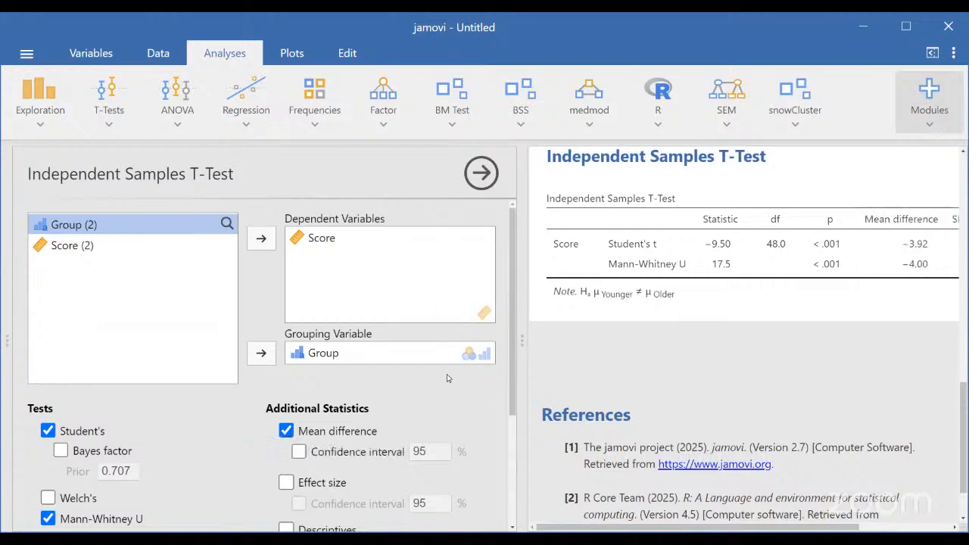
pyautogui.click(286, 431)
pyautogui.scroll(-3, 203, 449)
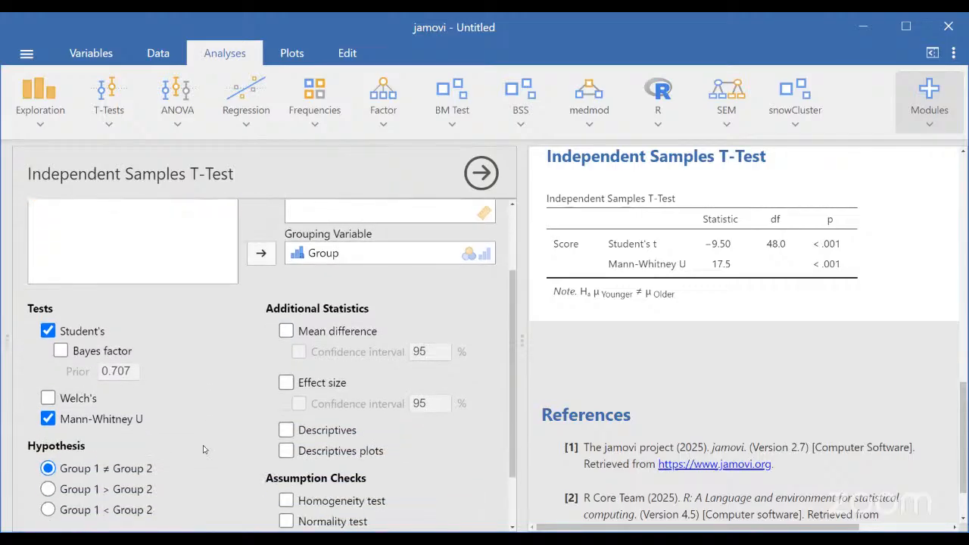
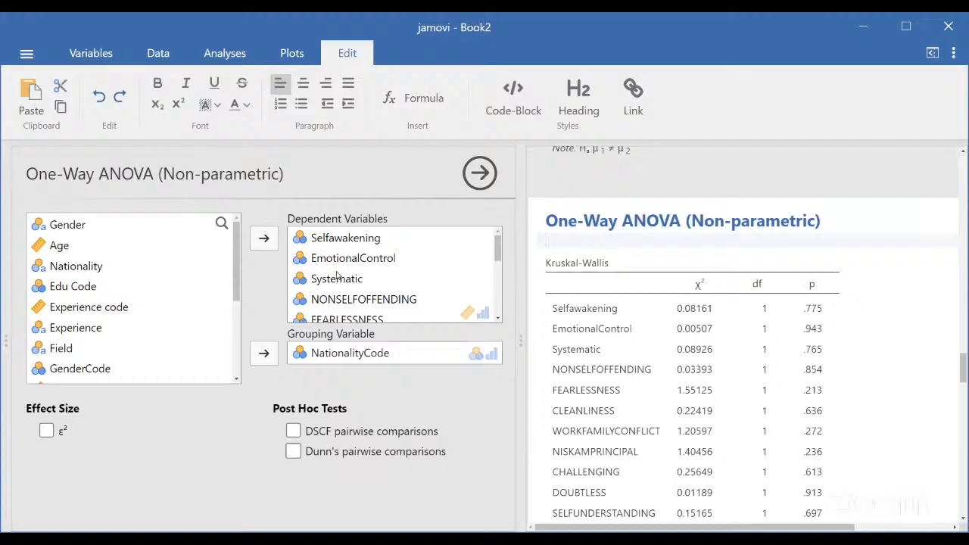
# Step: Examine the dependent variables and the Kruskal-Wallis table of the non-parametric One-Way ANOVA grouped by NationalityCode in Book2
pyautogui.scroll(-5, 337, 276)
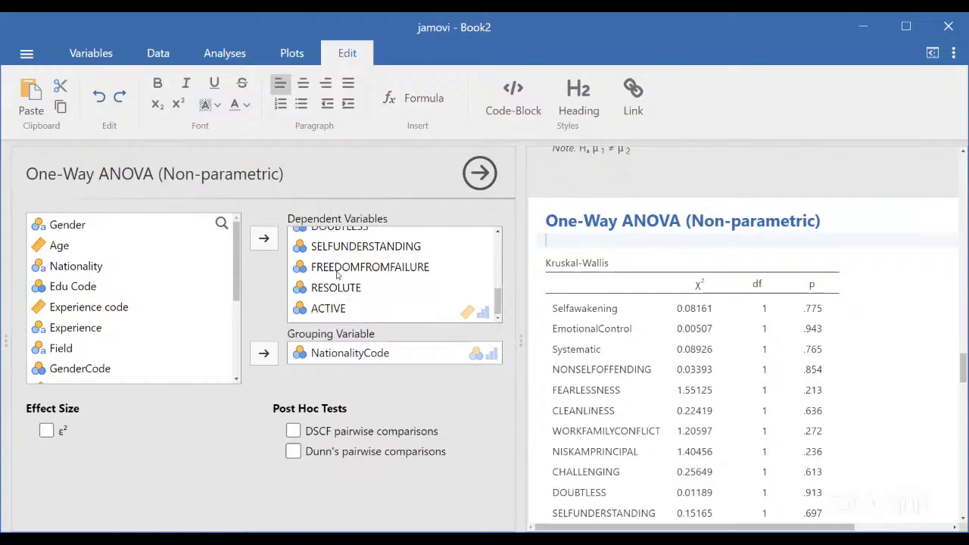
pyautogui.scroll(5, 337, 276)
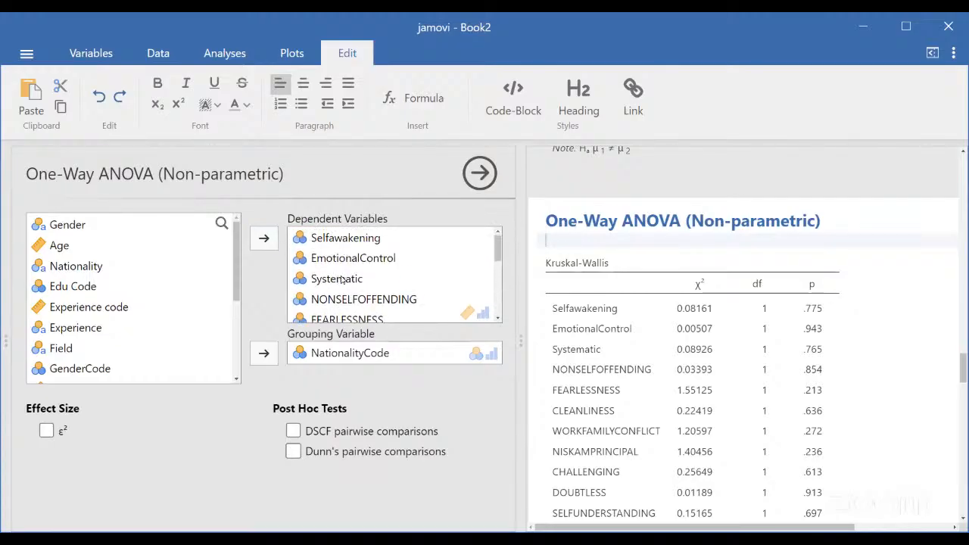
pyautogui.scroll(-5, 338, 301)
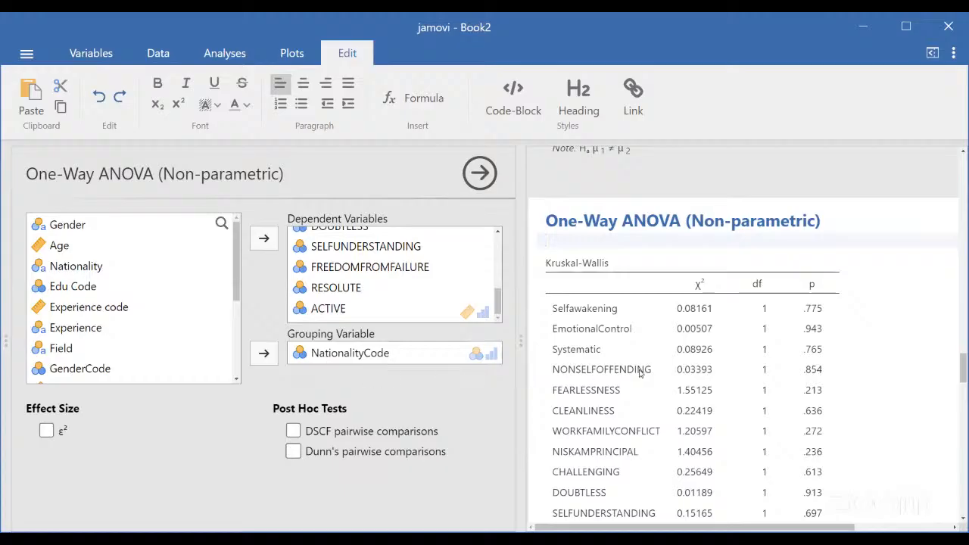
pyautogui.scroll(-3, 639, 373)
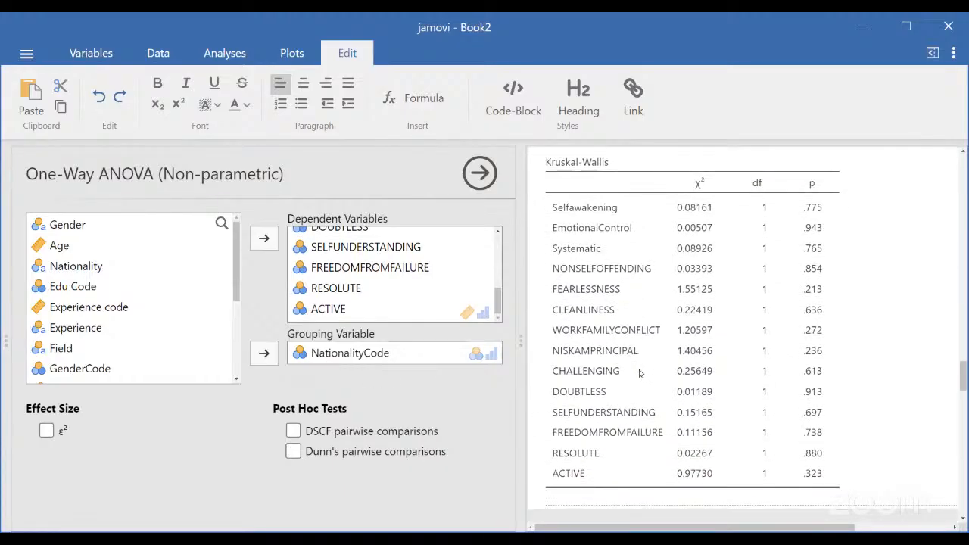
pyautogui.scroll(2, 639, 372)
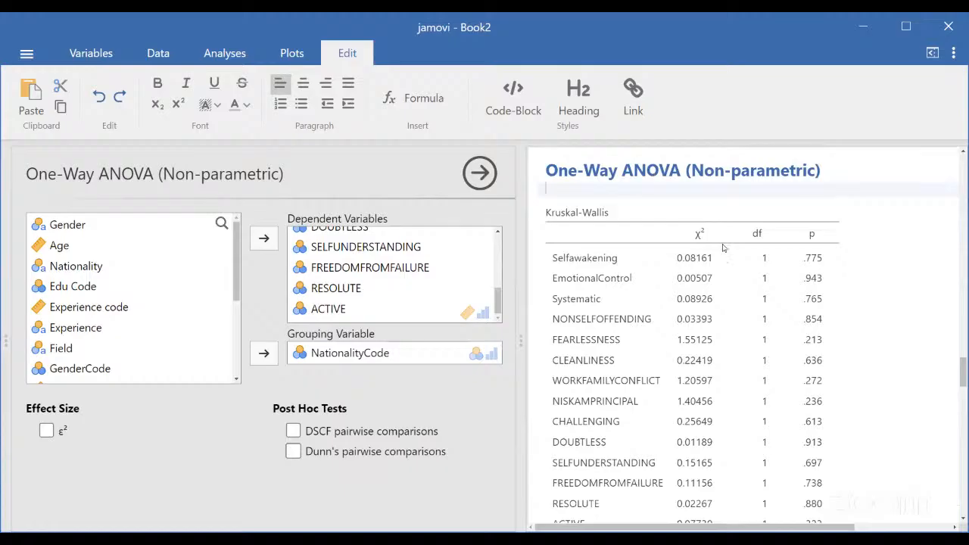
pyautogui.scroll(-2, 722, 333)
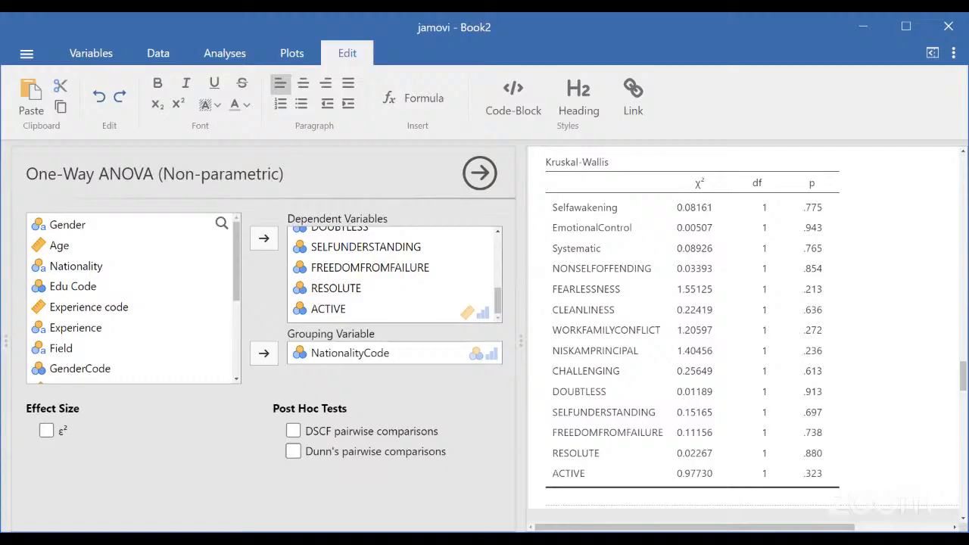
# Step: Create a Descriptives analysis for NationalityCode and expand its statistics options
pyautogui.click(930, 105)
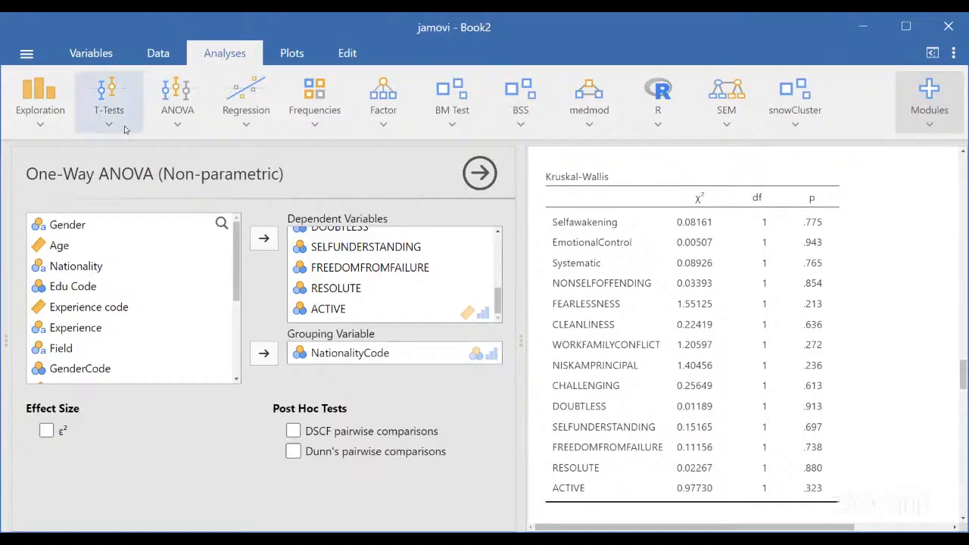
pyautogui.click(42, 103)
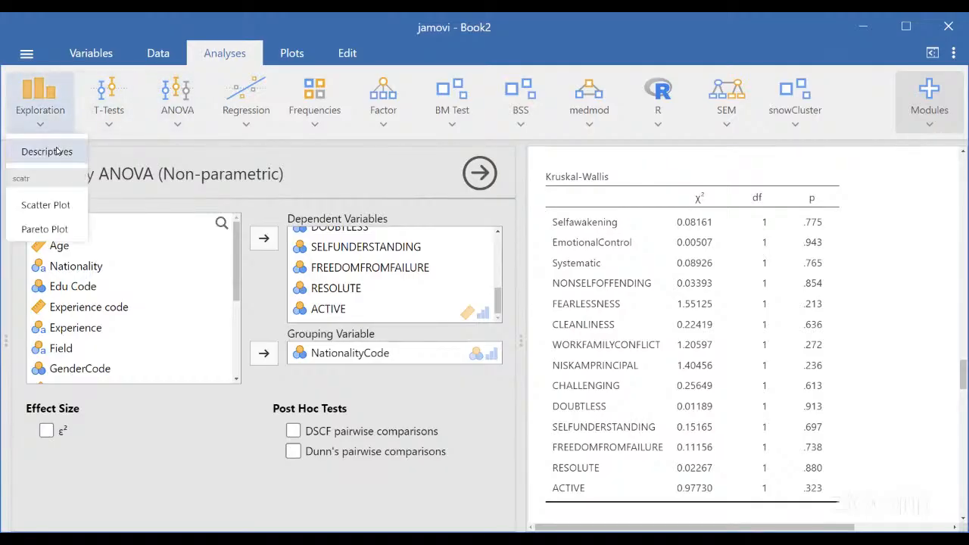
pyautogui.click(47, 152)
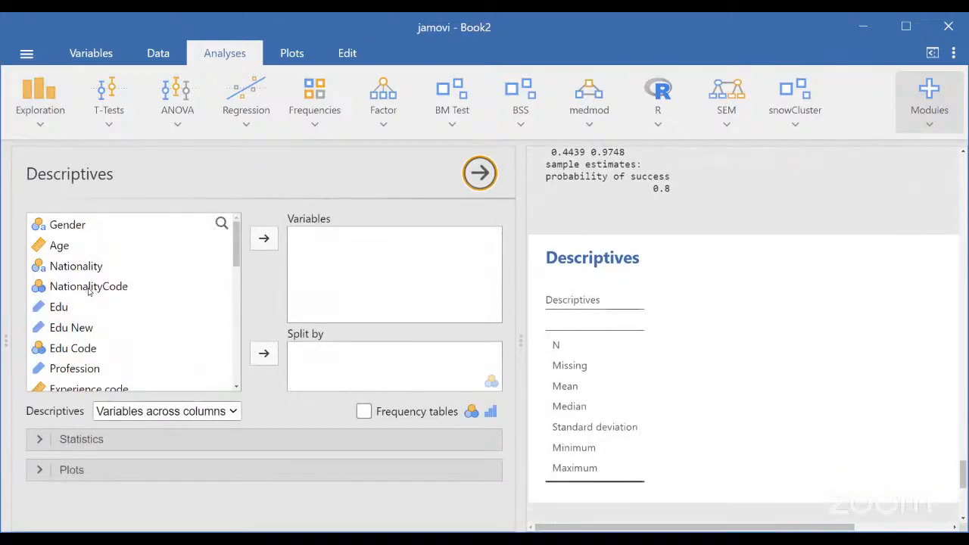
pyautogui.click(89, 292)
pyautogui.click(263, 239)
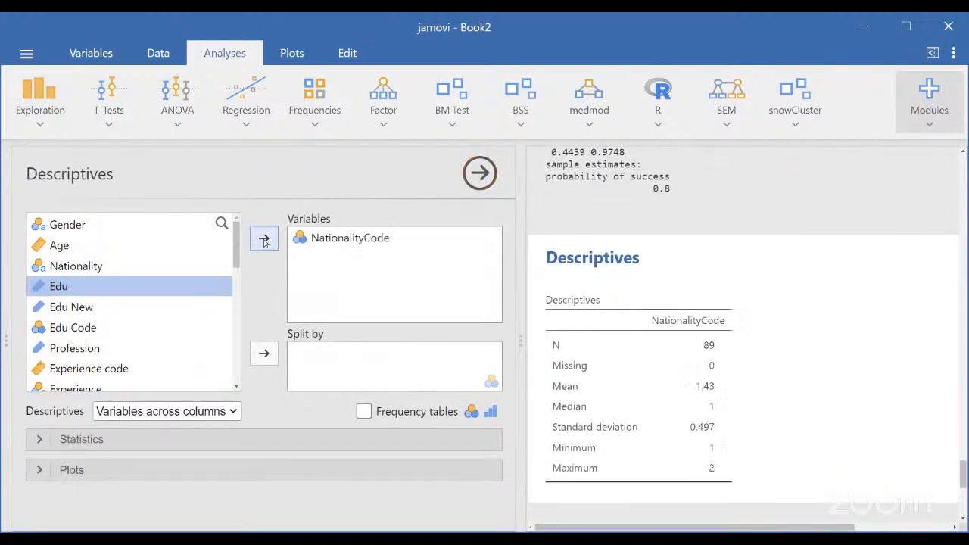
pyautogui.click(162, 434)
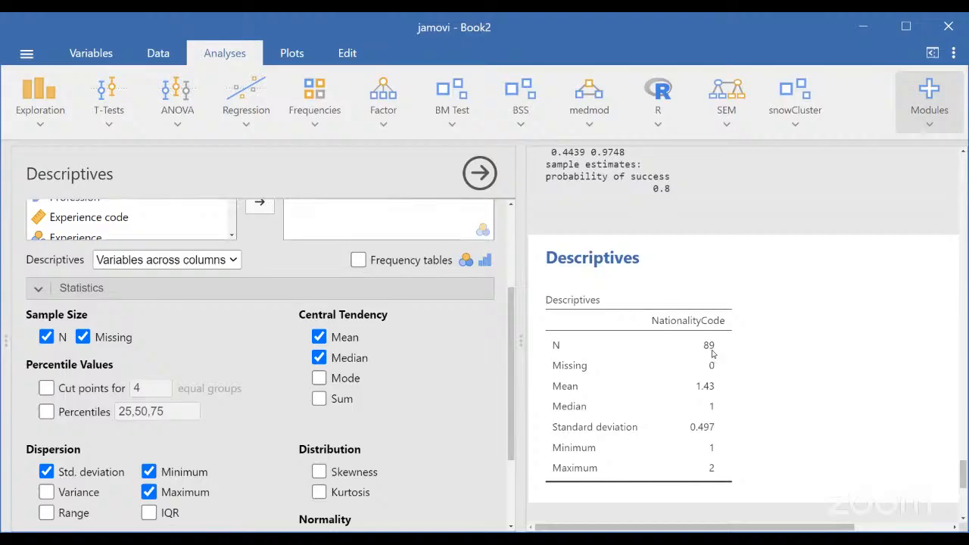
# Step: Compare the Nationality and NationalityCode columns in the data sheet, then return to the Descriptives analysis
pyautogui.click(159, 57)
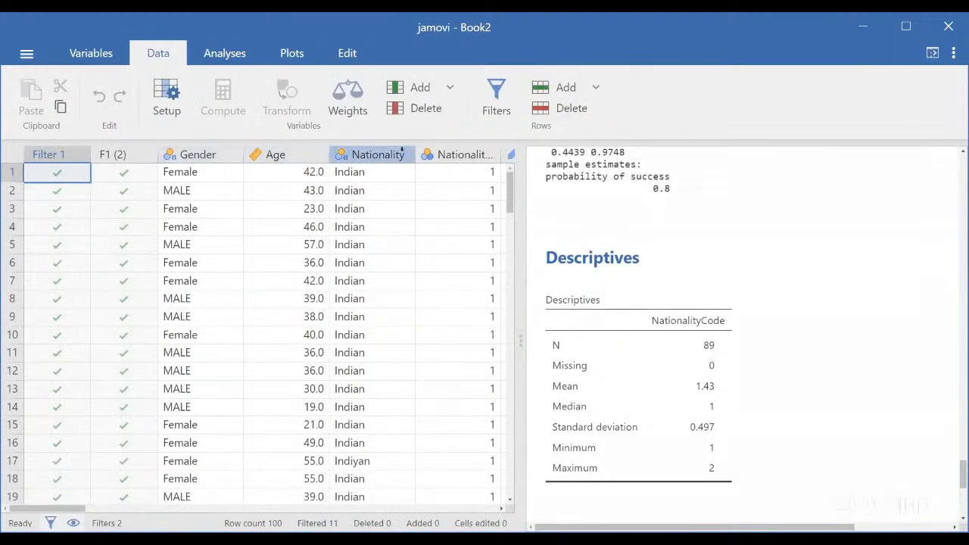
pyautogui.click(453, 154)
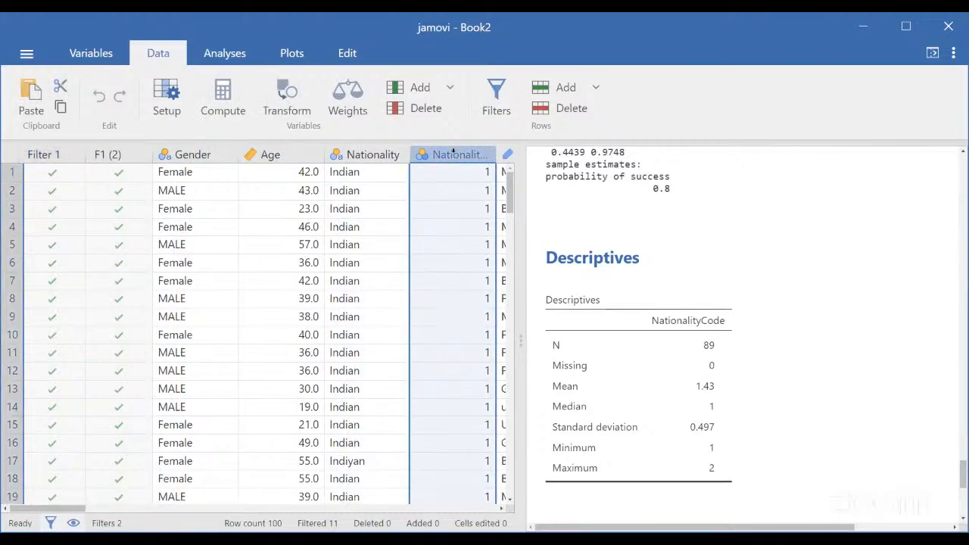
pyautogui.click(372, 154)
pyautogui.scroll(-3, 363, 323)
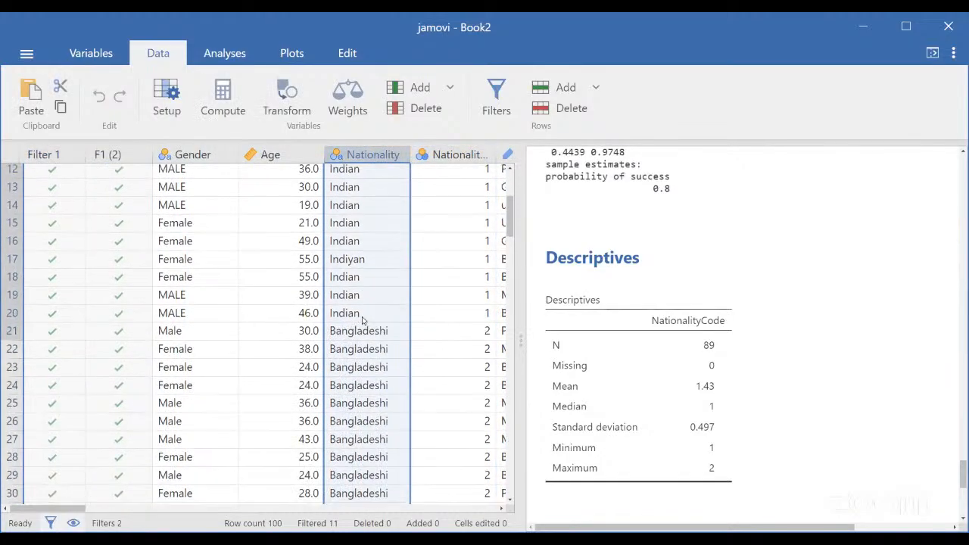
pyautogui.click(636, 380)
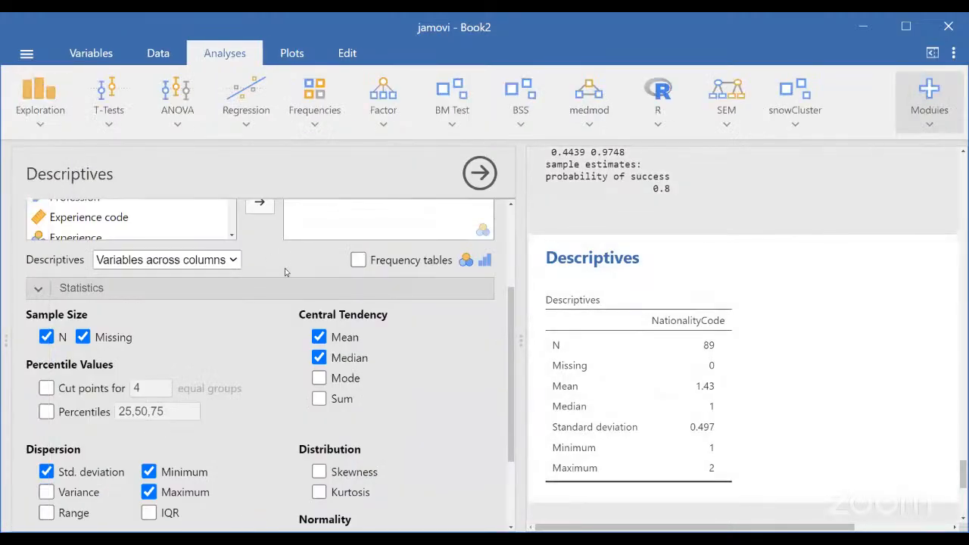
# Step: Add Nationality to the Descriptives variables and look through the remaining variables in the list
pyautogui.click(93, 266)
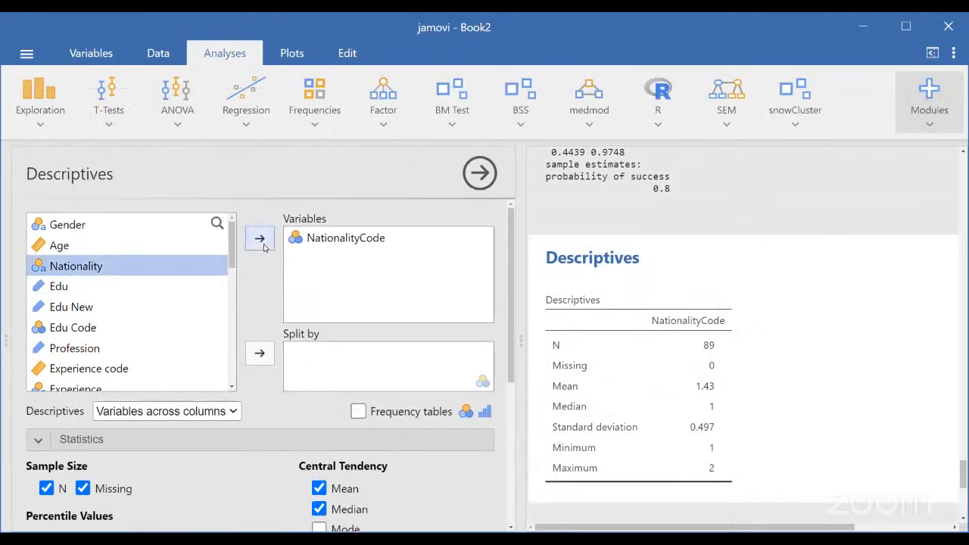
pyautogui.click(260, 240)
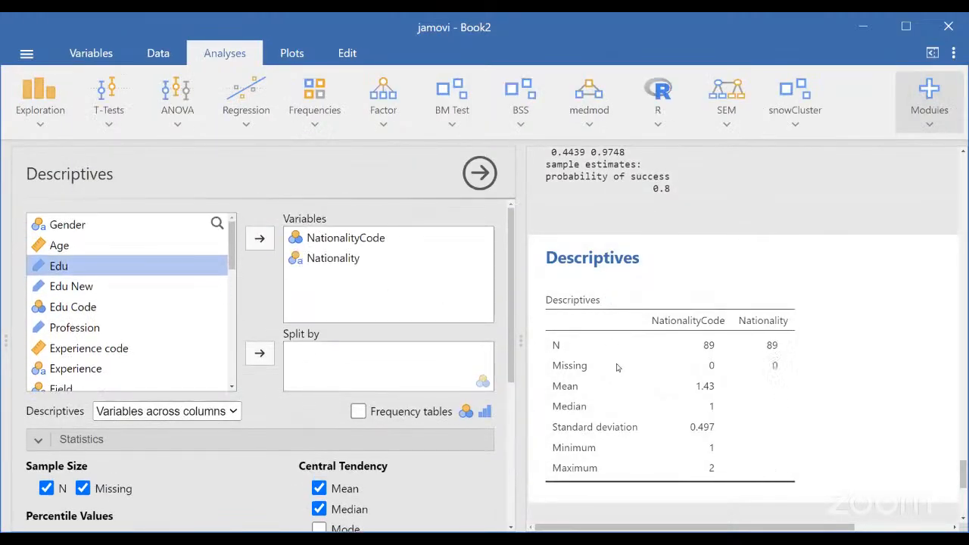
pyautogui.scroll(-3, 134, 340)
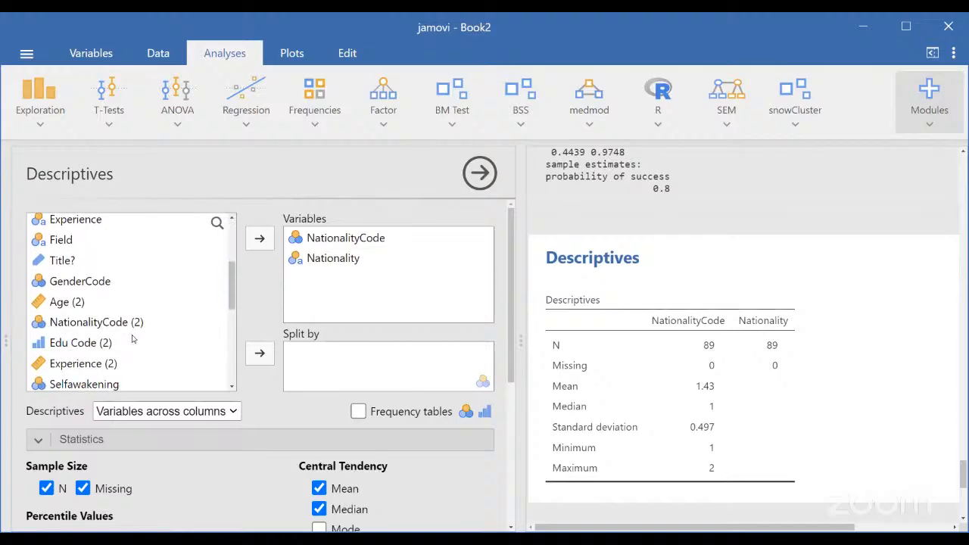
# Step: Add NationalityCode (2) to the Descriptives variables and check the available statistics options
pyautogui.click(119, 324)
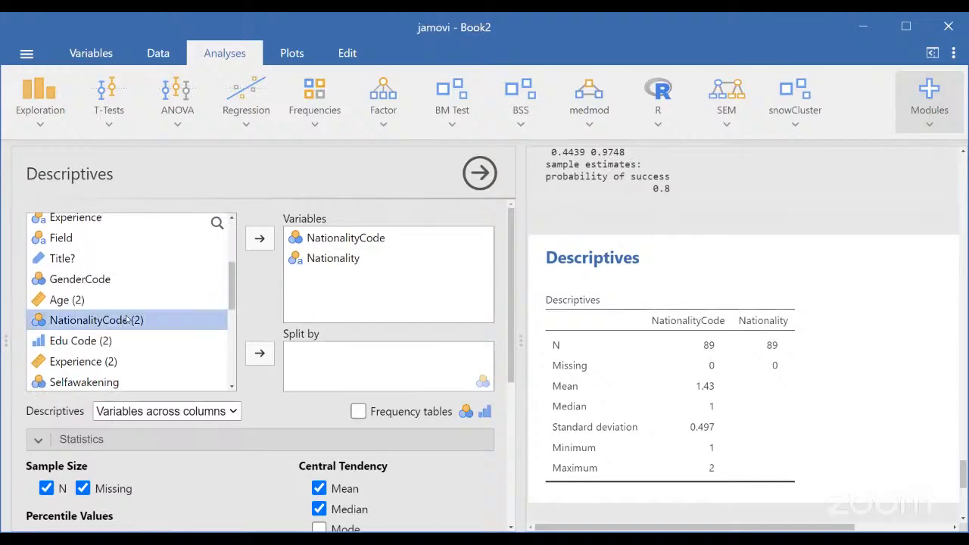
pyautogui.click(255, 250)
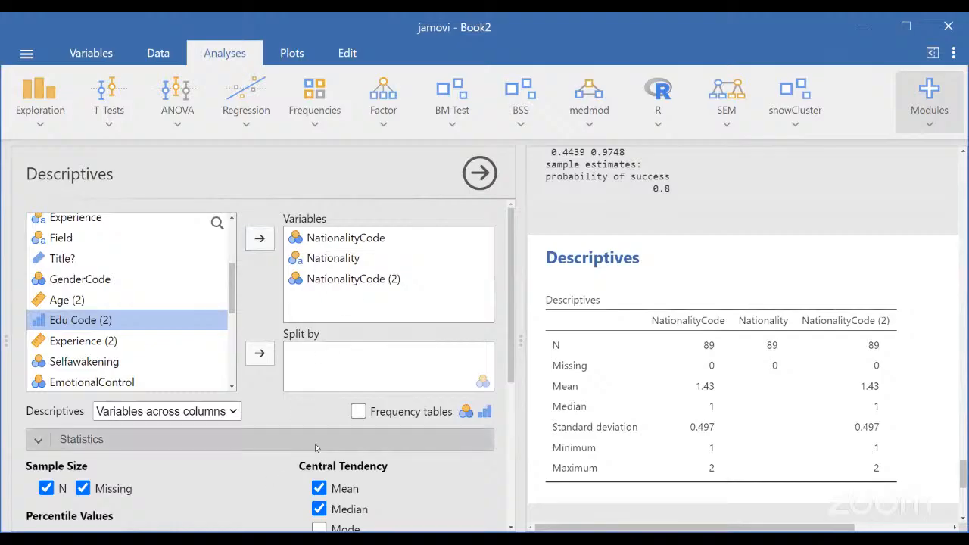
pyautogui.scroll(-5, 317, 449)
pyautogui.scroll(-1, 317, 448)
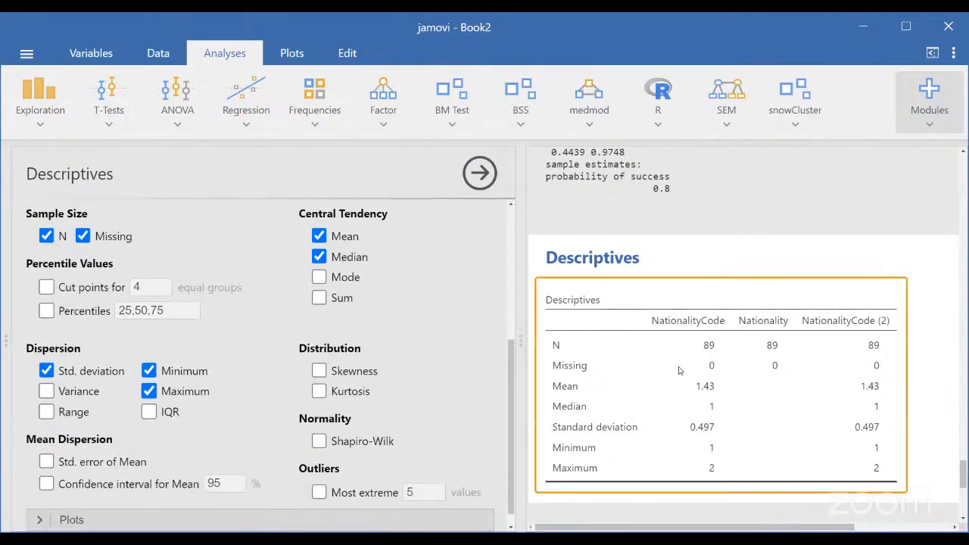
# Step: Look back through the earlier results, from the R sign test output to the Kruskal-Wallis table
pyautogui.scroll(5, 679, 370)
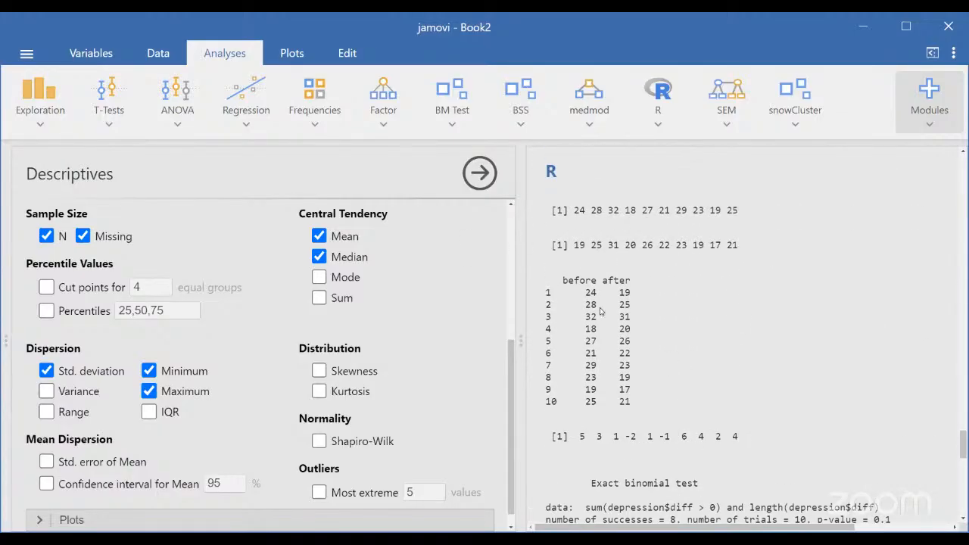
pyautogui.click(317, 110)
pyautogui.click(564, 427)
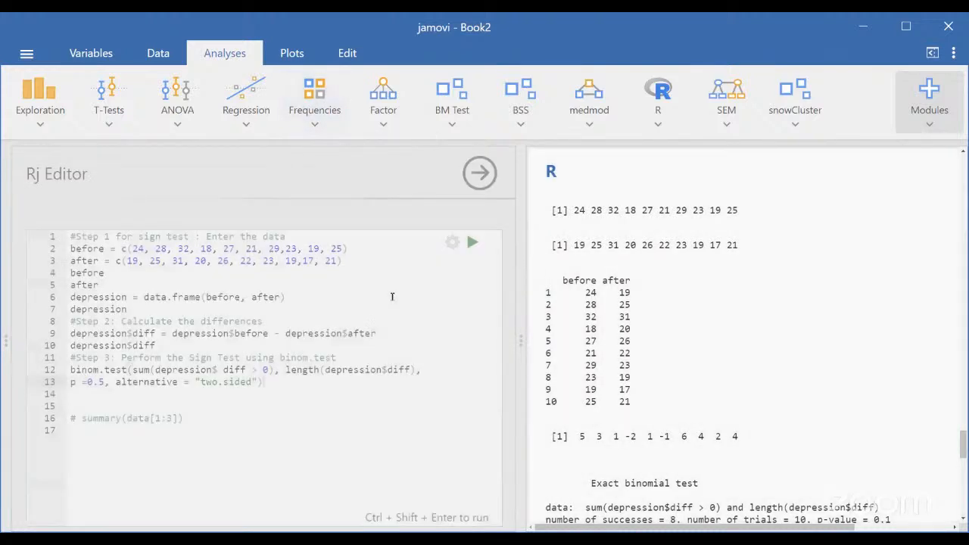
pyautogui.click(312, 92)
pyautogui.click(763, 403)
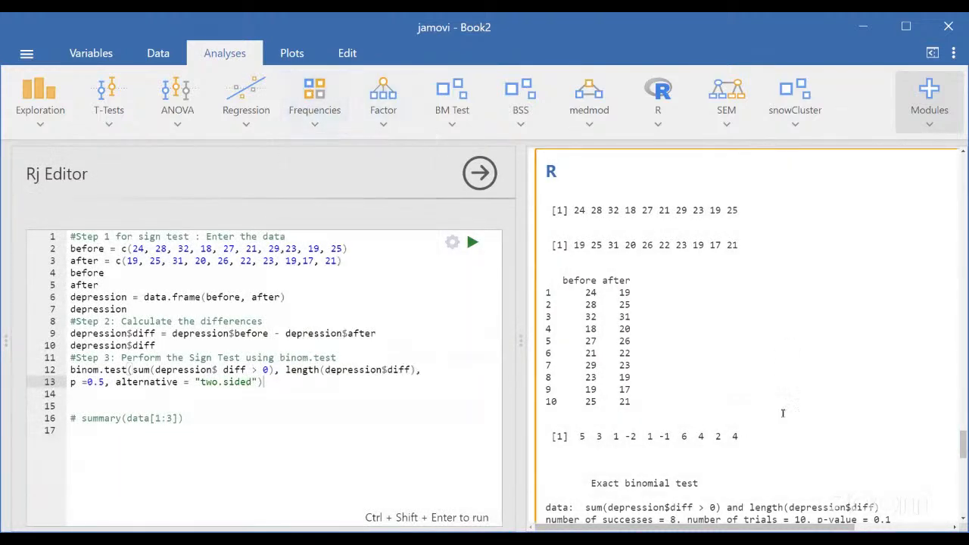
pyautogui.scroll(15, 726, 362)
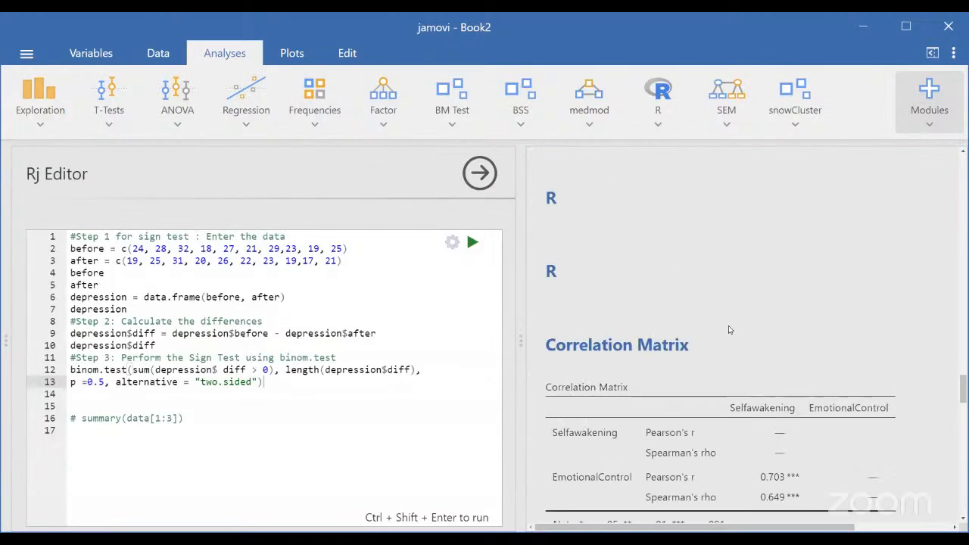
pyautogui.scroll(5, 730, 330)
pyautogui.scroll(-3, 729, 331)
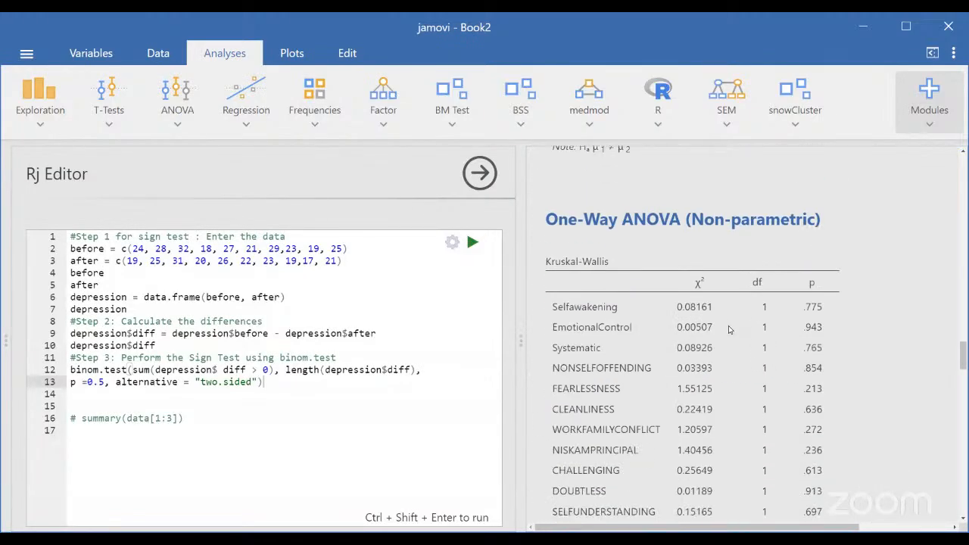
pyautogui.click(729, 331)
# Step: Create a new Descriptives analysis for NationalityCode (2) with frequency tables enabled
pyautogui.click(39, 99)
pyautogui.click(47, 89)
pyautogui.scroll(4, 428, 274)
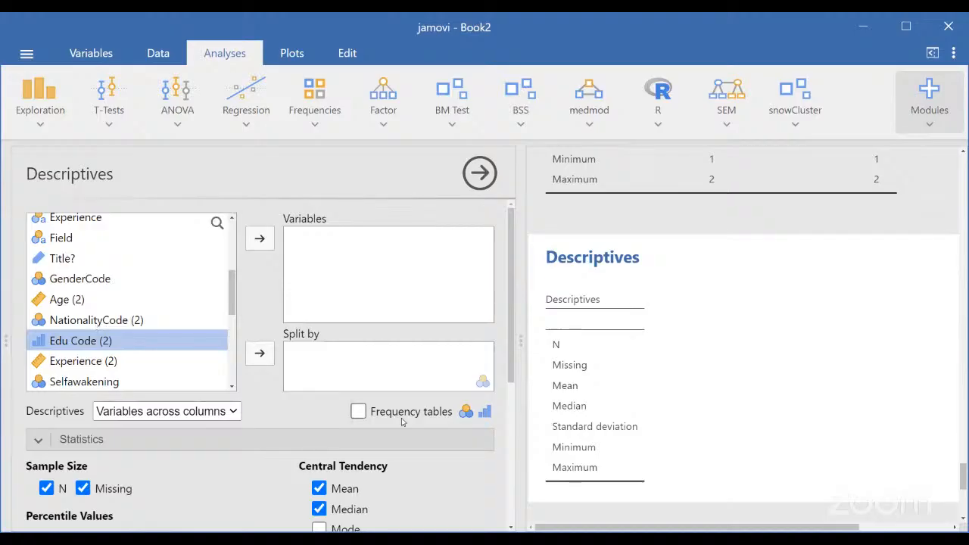
pyautogui.click(359, 411)
pyautogui.click(132, 321)
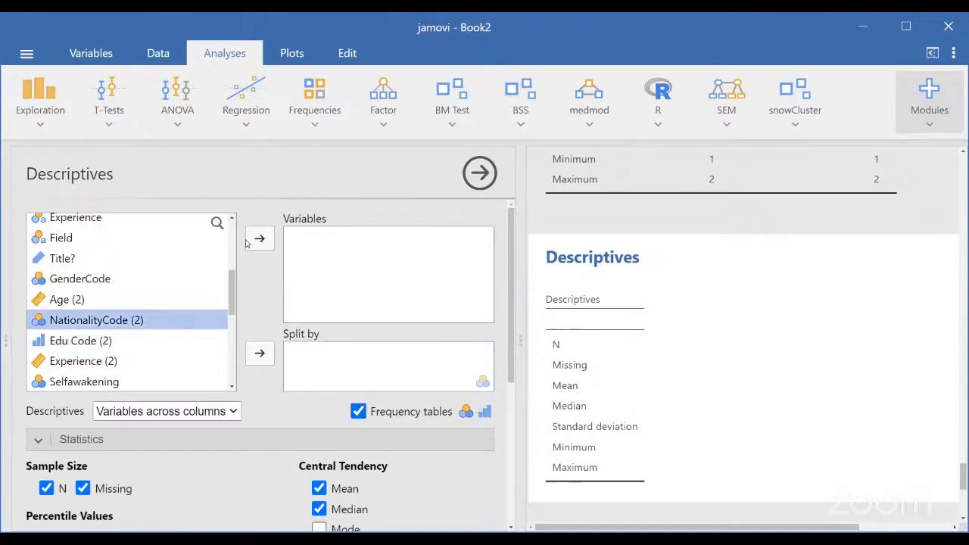
pyautogui.click(260, 239)
pyautogui.scroll(-3, 780, 438)
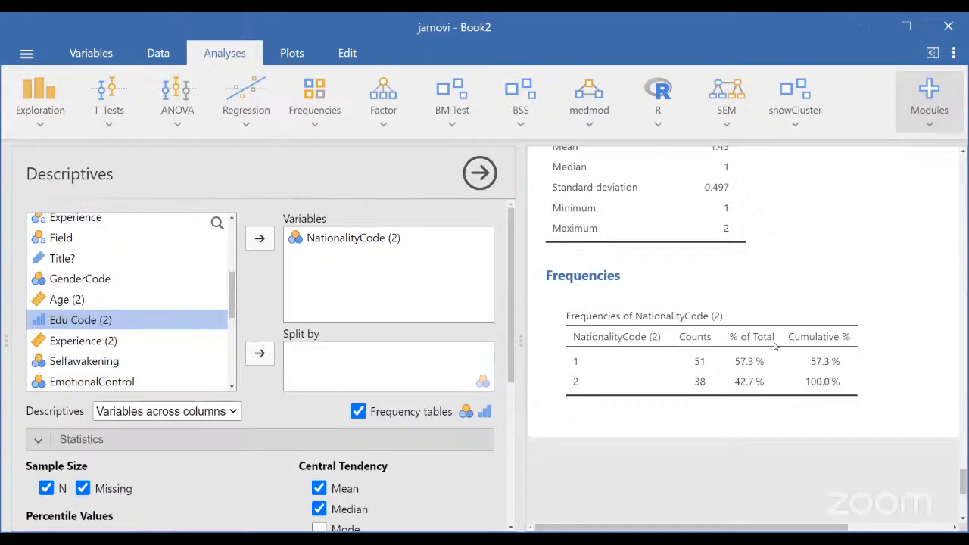
# Step: Examine the descriptives and the frequency table of NationalityCode (2), including counts and percentages per group
pyautogui.scroll(1, 720, 380)
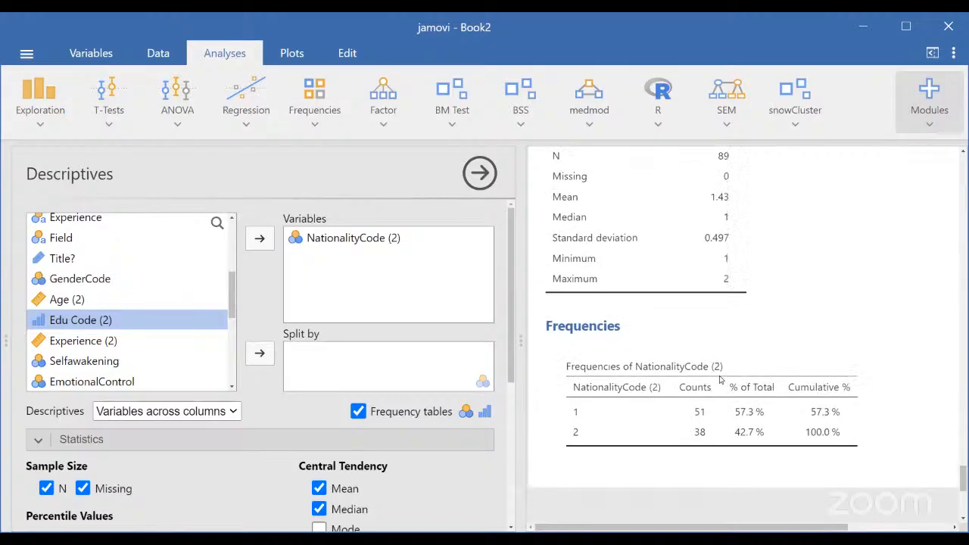
pyautogui.scroll(5, 721, 380)
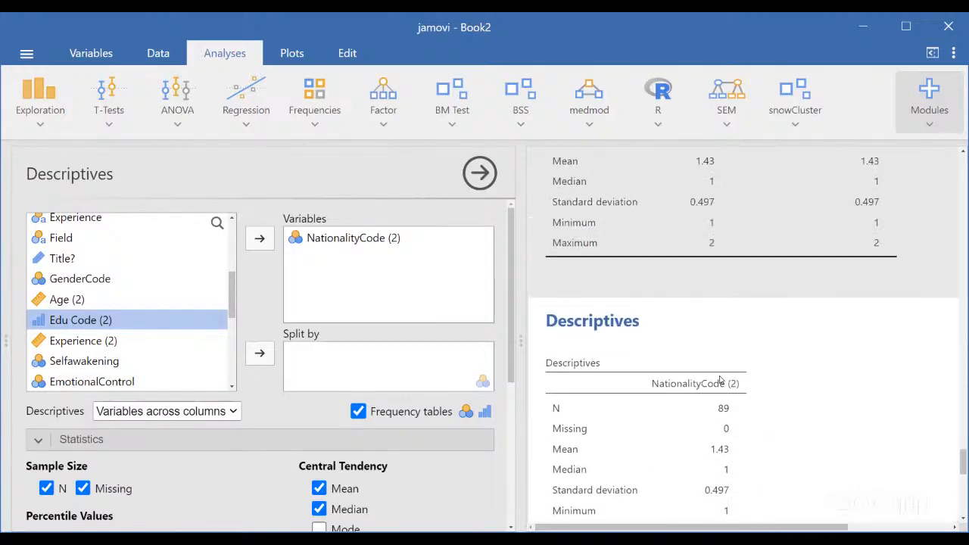
pyautogui.scroll(-7, 726, 334)
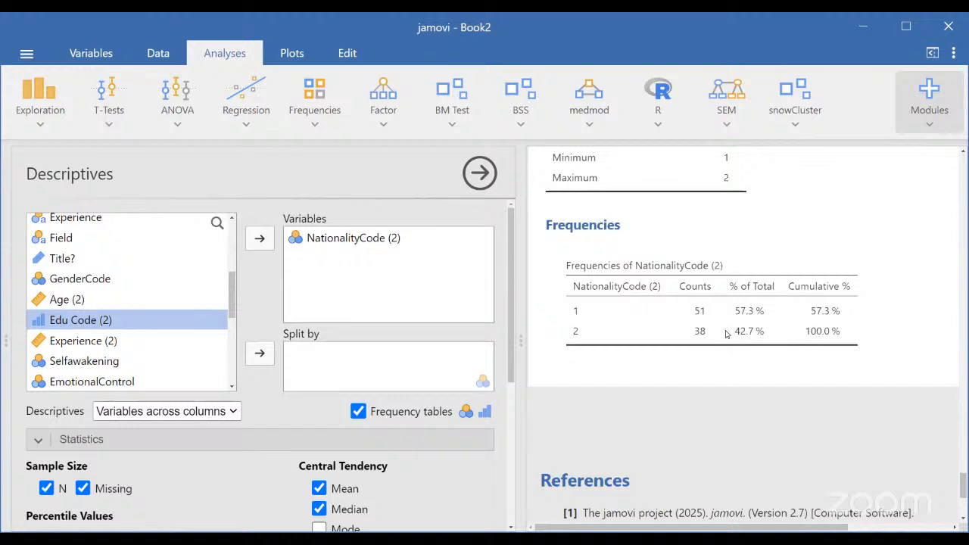
pyautogui.scroll(2, 726, 334)
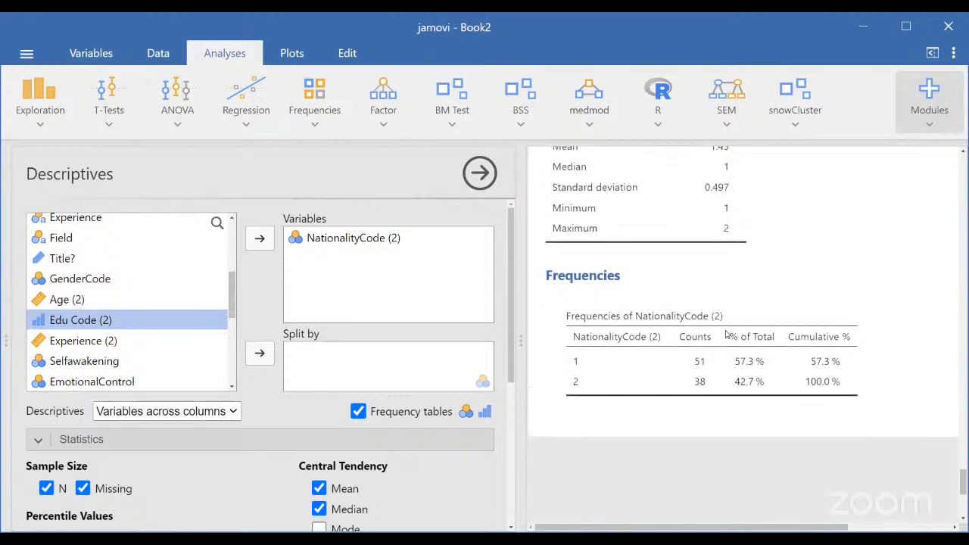
pyautogui.scroll(2, 726, 334)
pyautogui.scroll(-3, 726, 334)
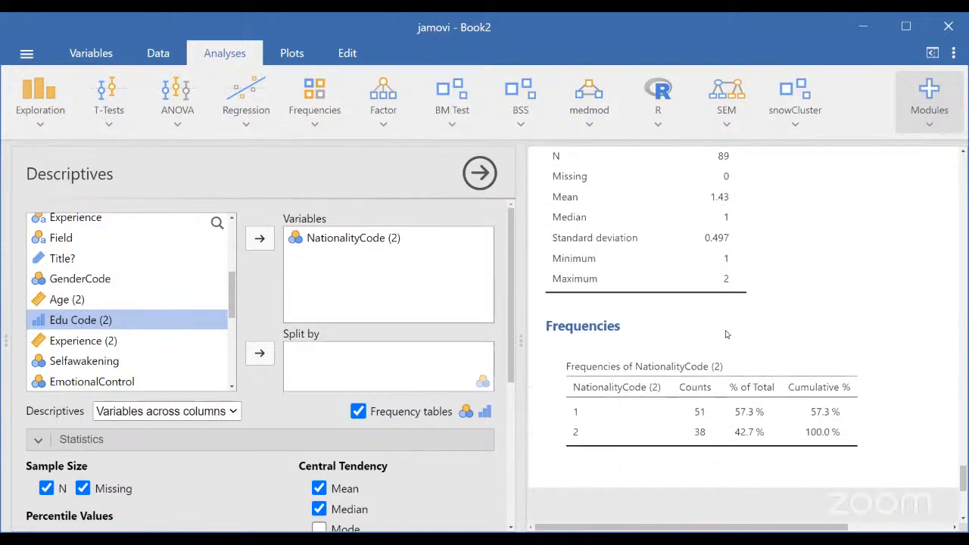
pyautogui.scroll(-1, 720, 373)
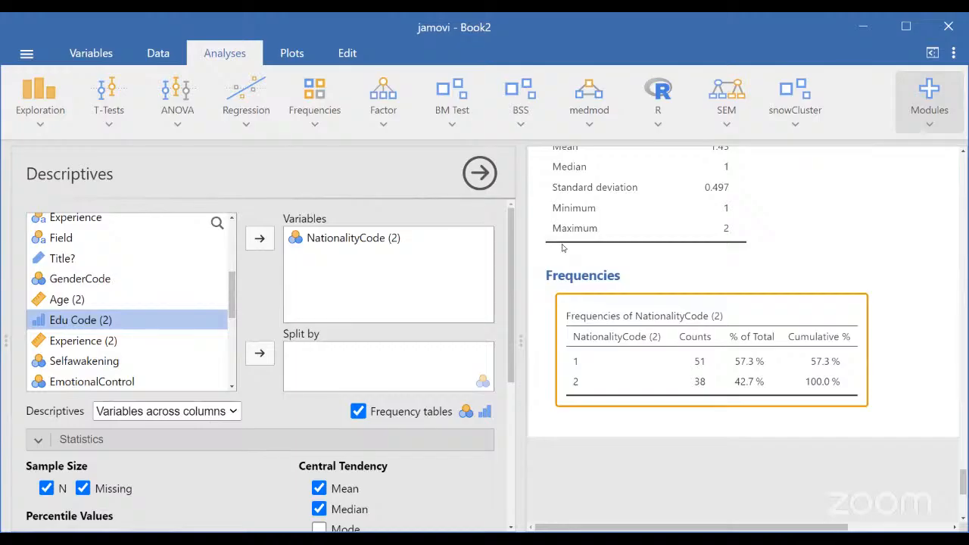
pyautogui.scroll(-1, 558, 277)
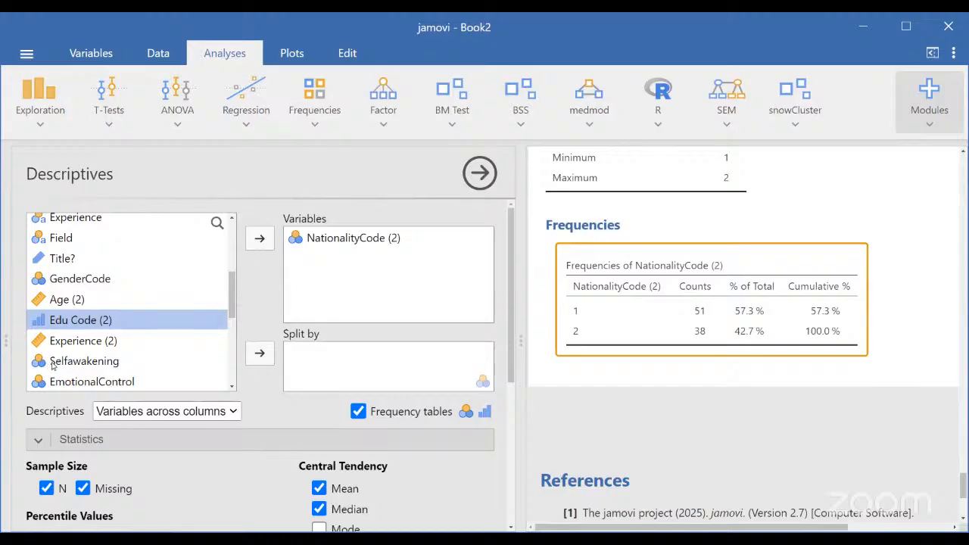
# Step: Replace NationalityCode (2) in the Descriptives variables with all variables from Selfawakening through the end of the list
pyautogui.click(365, 240)
pyautogui.click(260, 238)
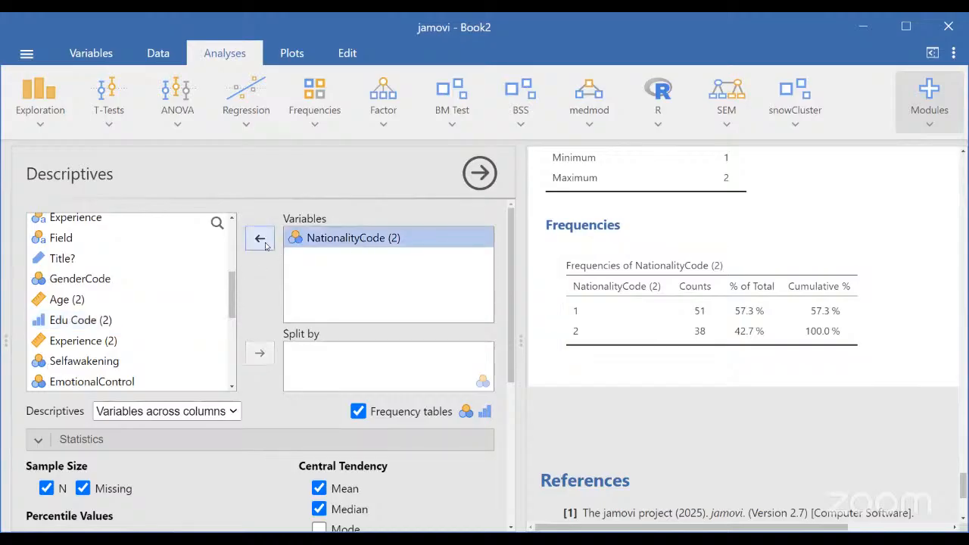
pyautogui.scroll(-2, 94, 346)
pyautogui.click(96, 333)
pyautogui.scroll(-3, 106, 365)
pyautogui.scroll(-2, 109, 364)
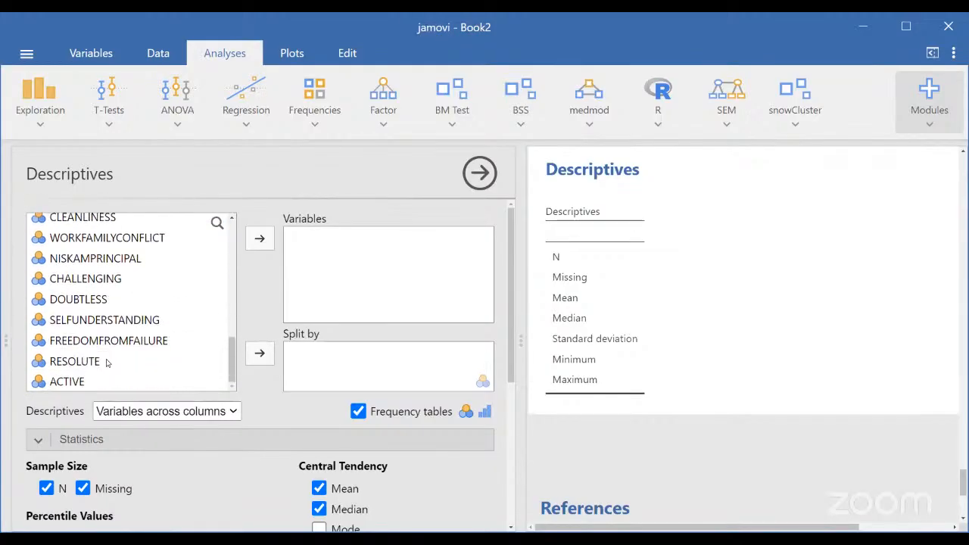
pyautogui.scroll(-1, 87, 378)
pyautogui.keyDown('shift'); pyautogui.click(99, 331); pyautogui.keyUp('shift')
pyautogui.scroll(4, 99, 331)
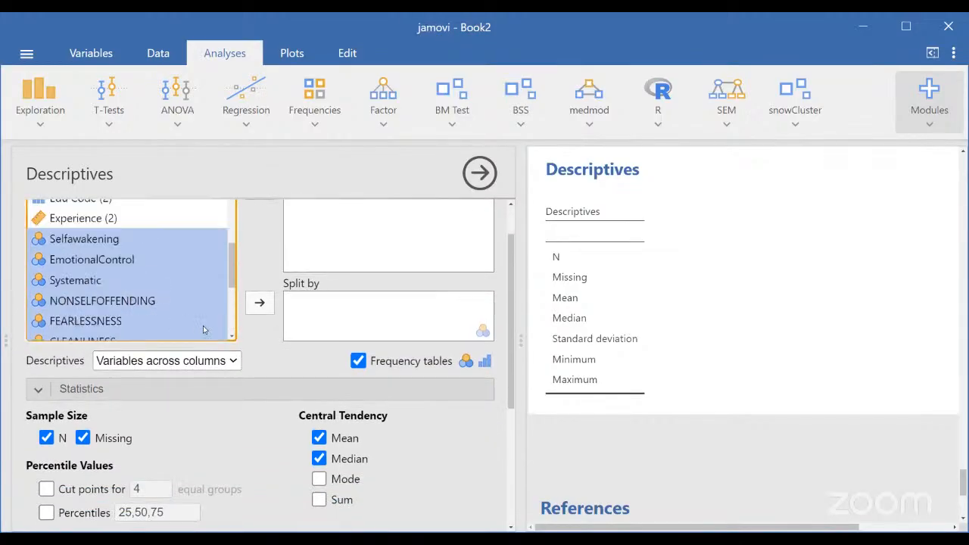
pyautogui.scroll(1, 258, 303)
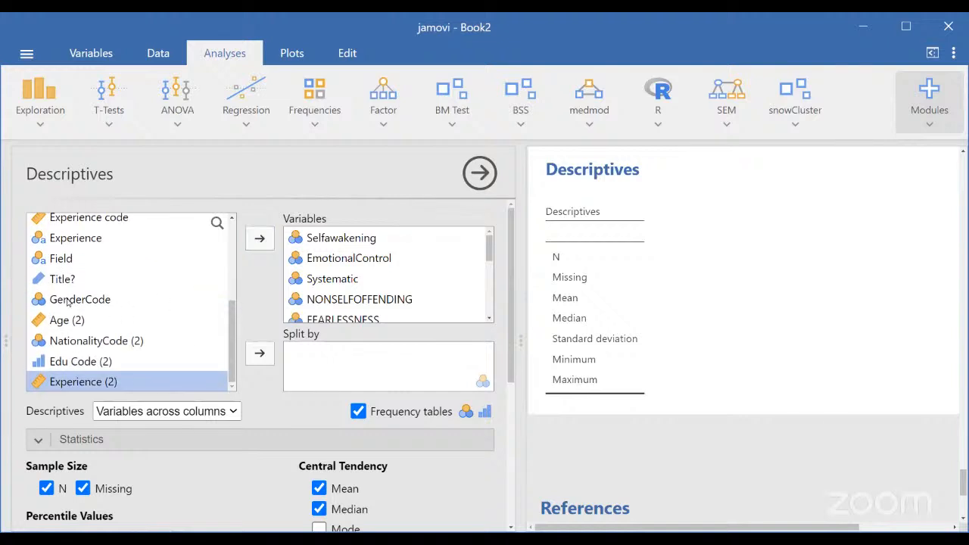
# Step: Split the descriptives by NationalityCode (2) and widen the results area to show more of the table
pyautogui.click(83, 338)
pyautogui.click(261, 355)
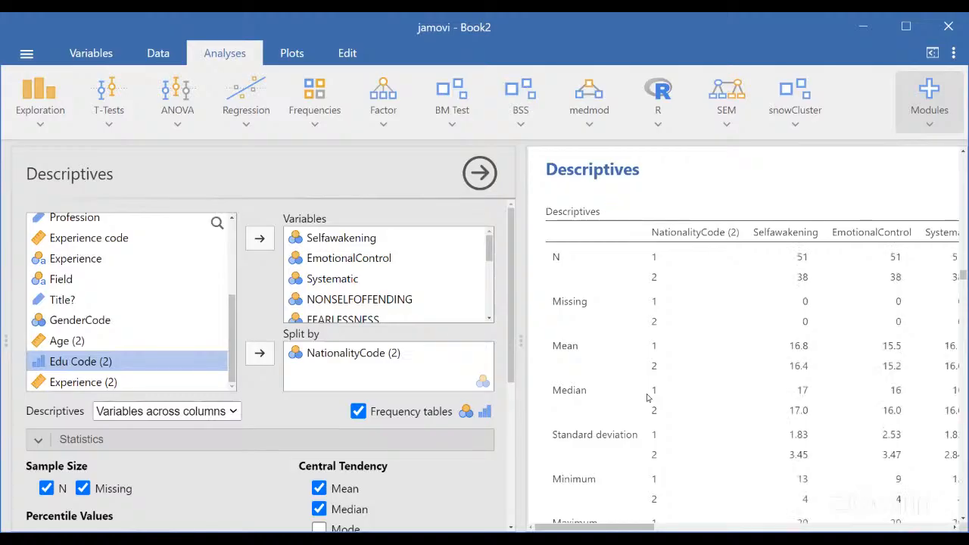
pyautogui.click(480, 174)
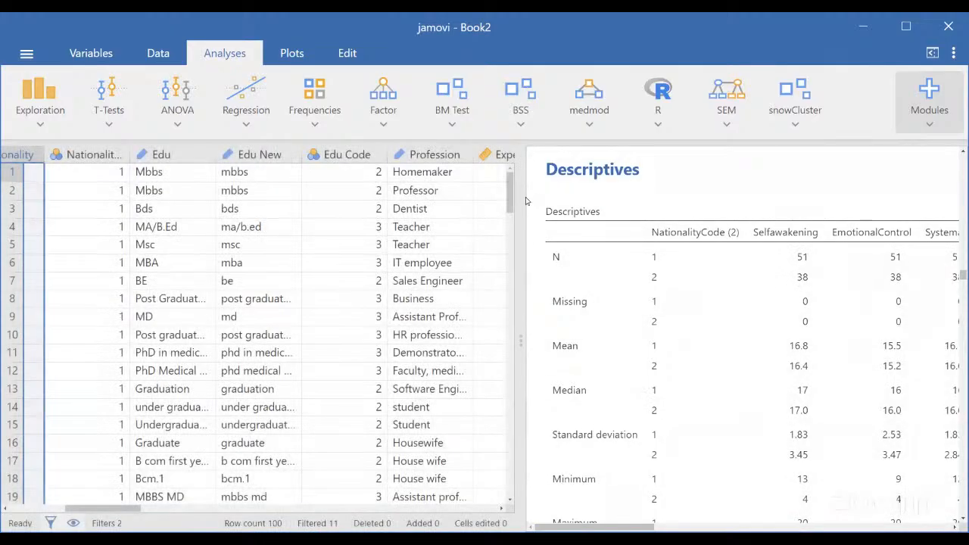
pyautogui.moveTo(520, 202); pyautogui.dragTo(141, 215)
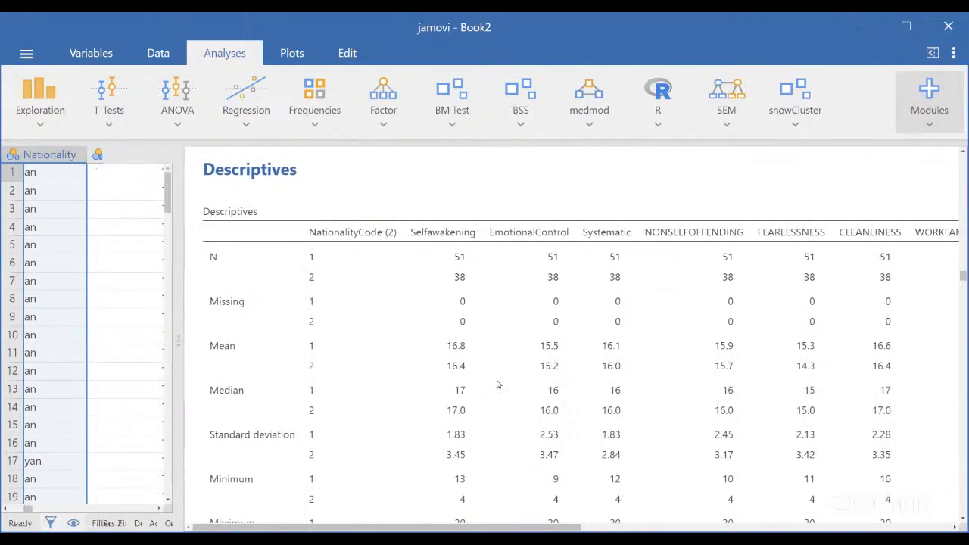
# Step: Reopen the Descriptives options and exclude Missing, Minimum and Maximum from the statistics
pyautogui.click(356, 354)
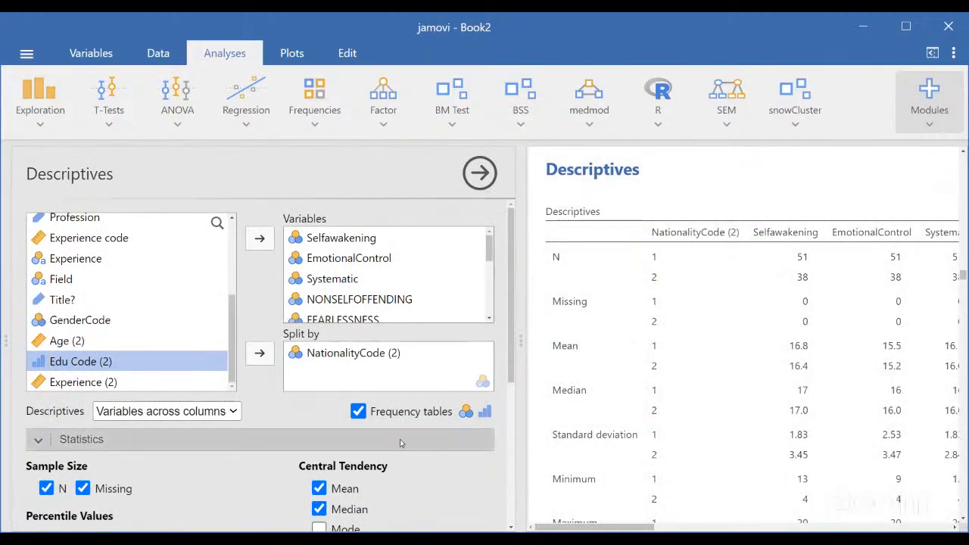
pyautogui.scroll(-2, 567, 382)
pyautogui.click(83, 488)
pyautogui.scroll(-3, 227, 480)
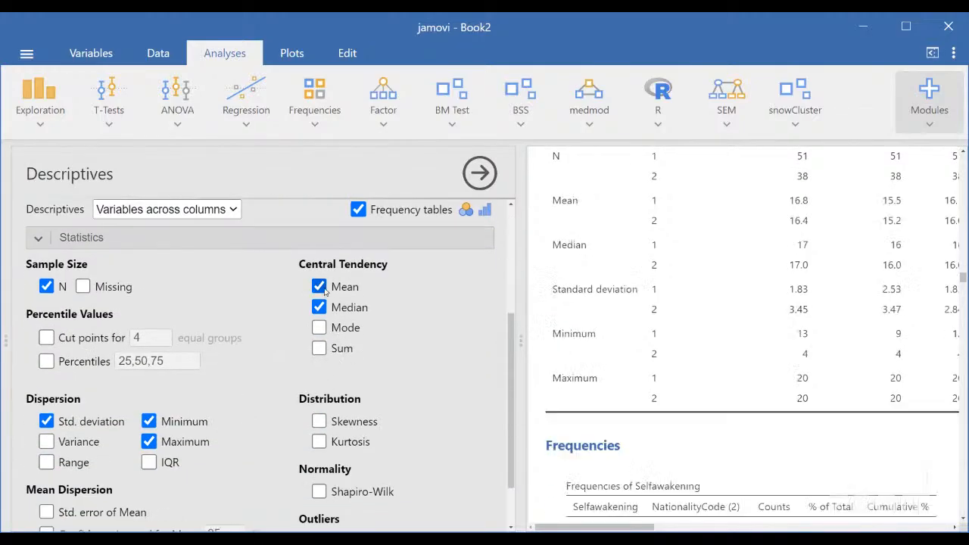
pyautogui.click(148, 421)
pyautogui.click(148, 442)
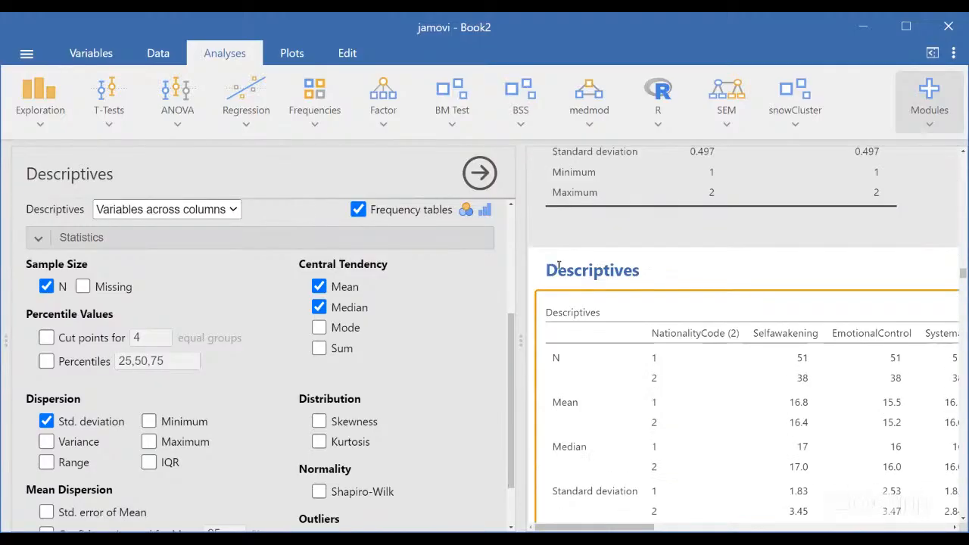
# Step: Enlarge the results area to examine each variable's N, mean, median and standard deviation per nationality group, and return to the Descriptives options
pyautogui.click(485, 179)
pyautogui.scroll(-2, 576, 386)
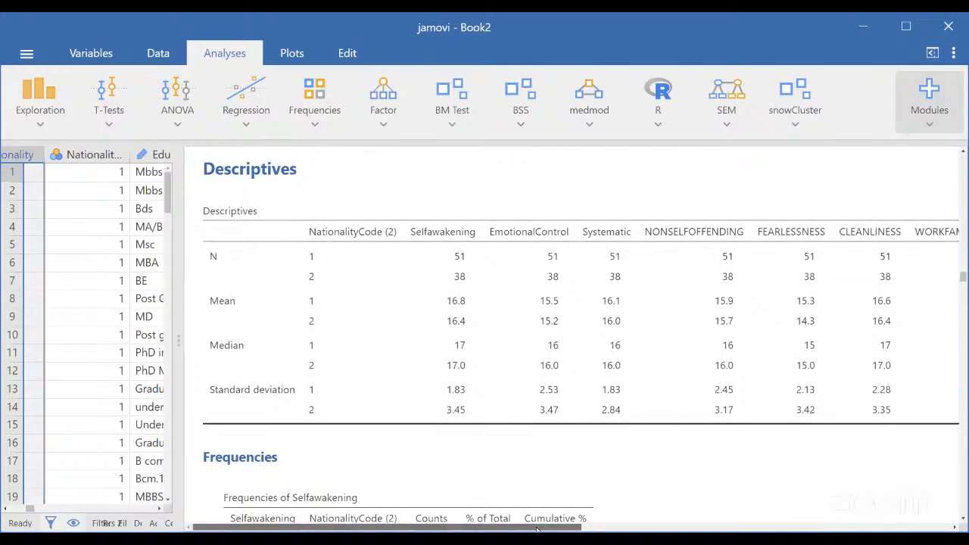
pyautogui.moveTo(180, 296); pyautogui.dragTo(13, 295)
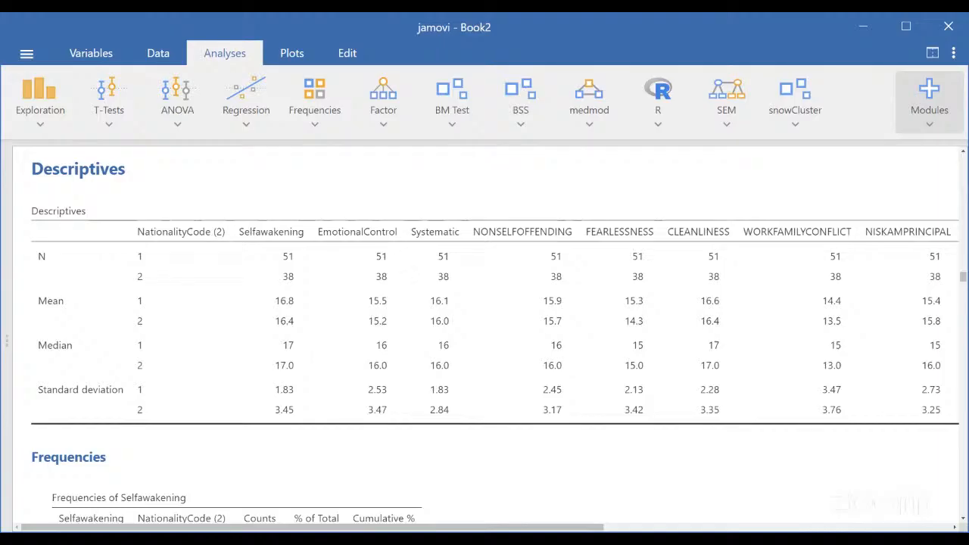
pyautogui.moveTo(488, 528); pyautogui.dragTo(452, 524)
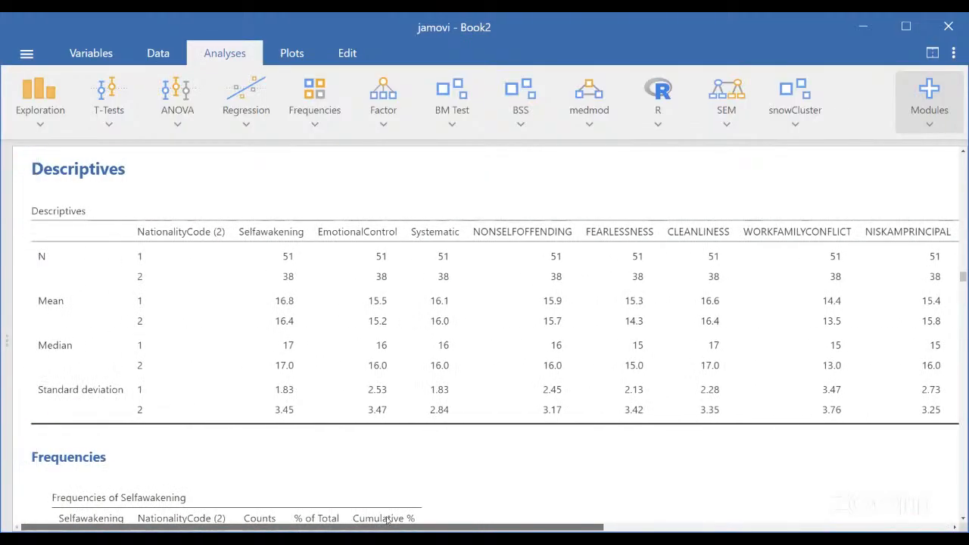
pyautogui.click(444, 177)
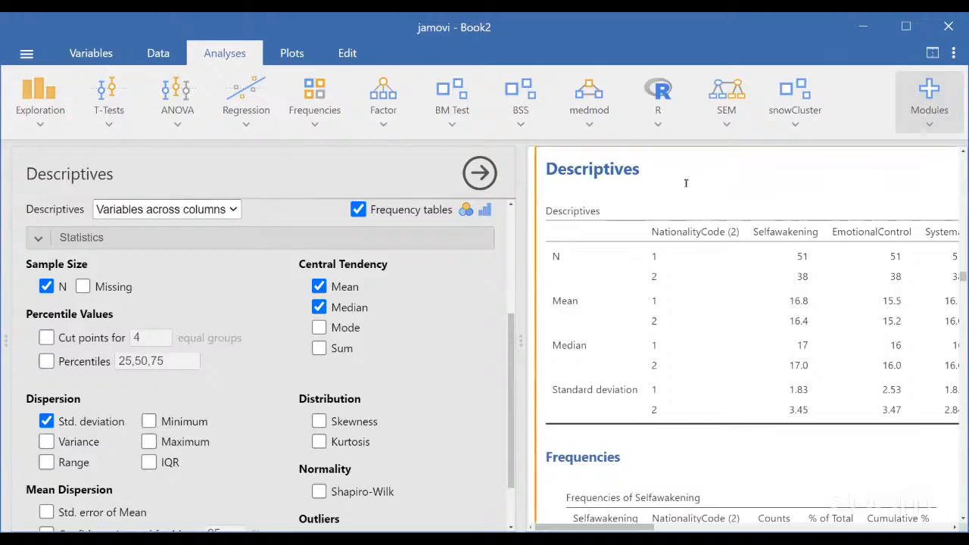
pyautogui.moveTo(525, 228); pyautogui.dragTo(448, 234)
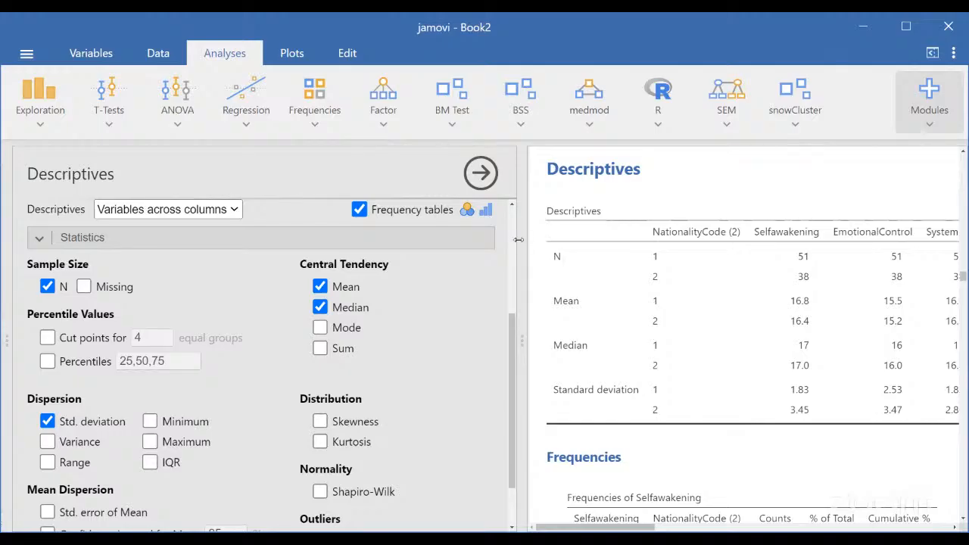